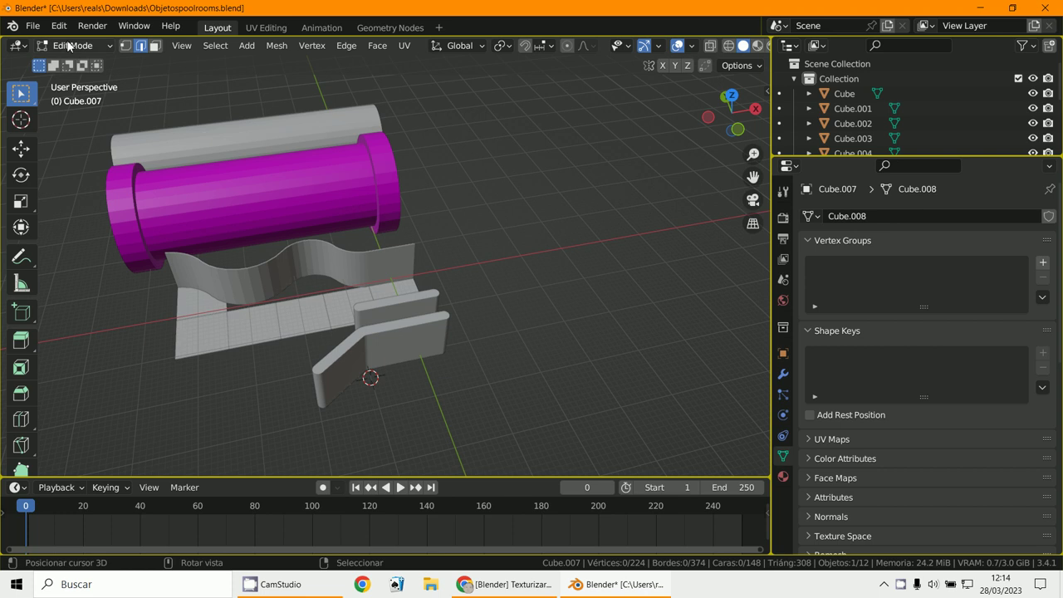
- Leave the current mesh, select the bent wall object, isolate it in local view and open it for mesh editing
click(70, 44)
click(69, 60)
click(316, 367)
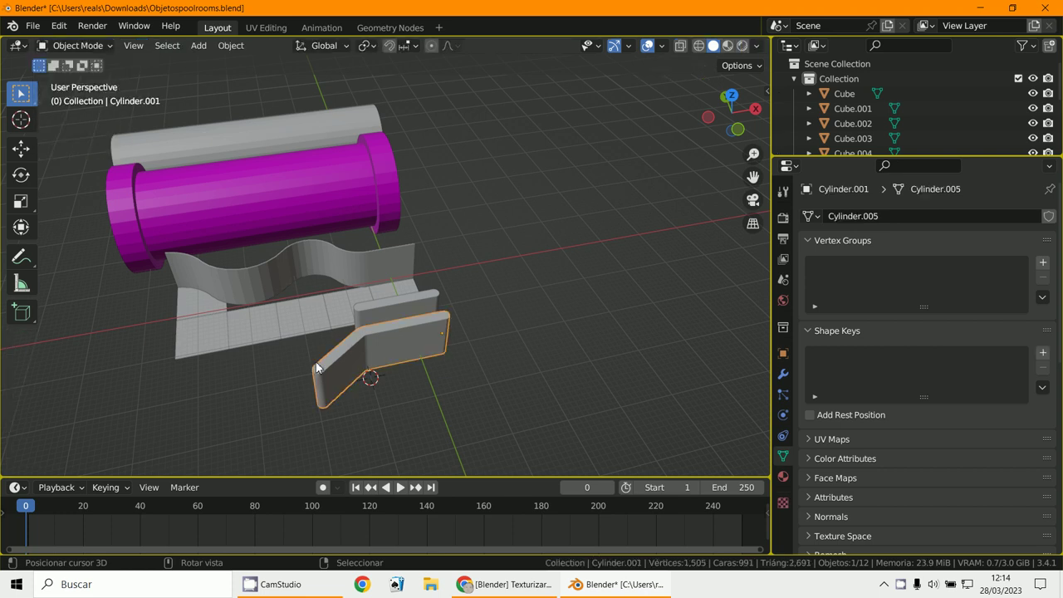
key(KP_Divide)
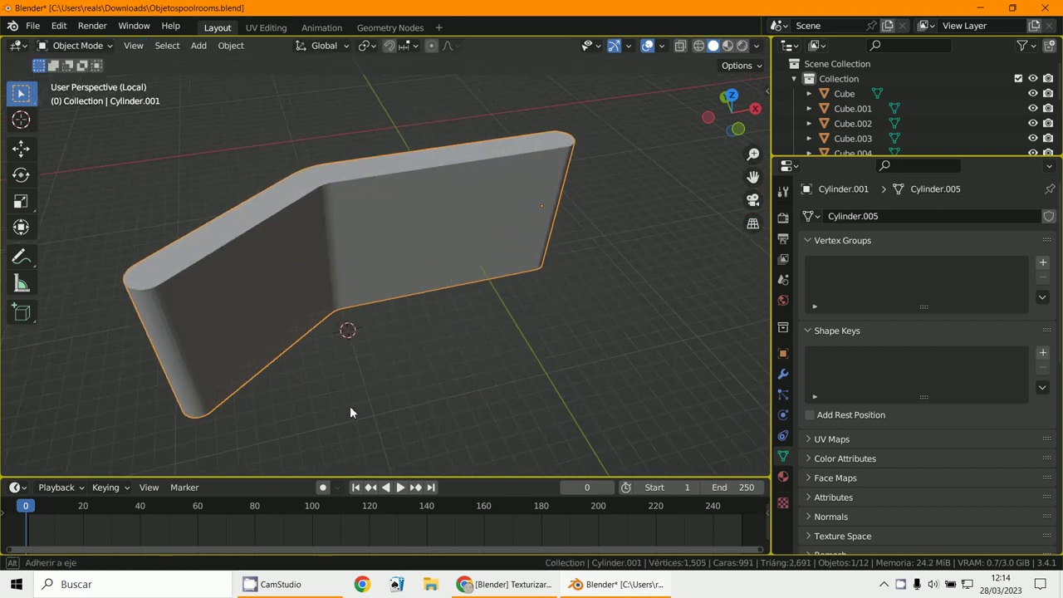
click(60, 48)
click(78, 76)
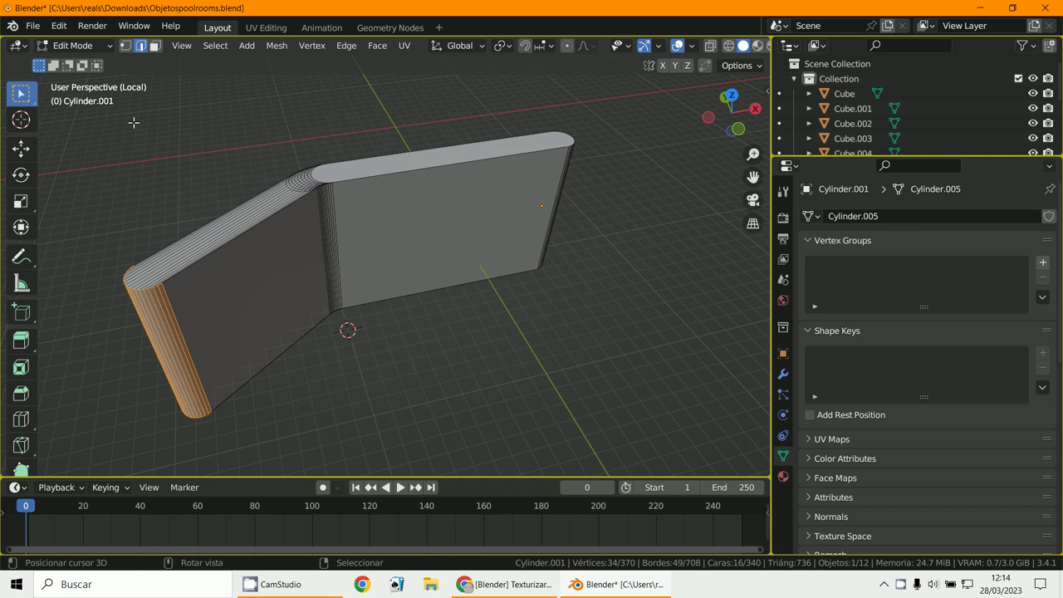
- Clear the edge selection on the bent wall
scroll(427, 297, up, 3)
scroll(427, 297, up, 5)
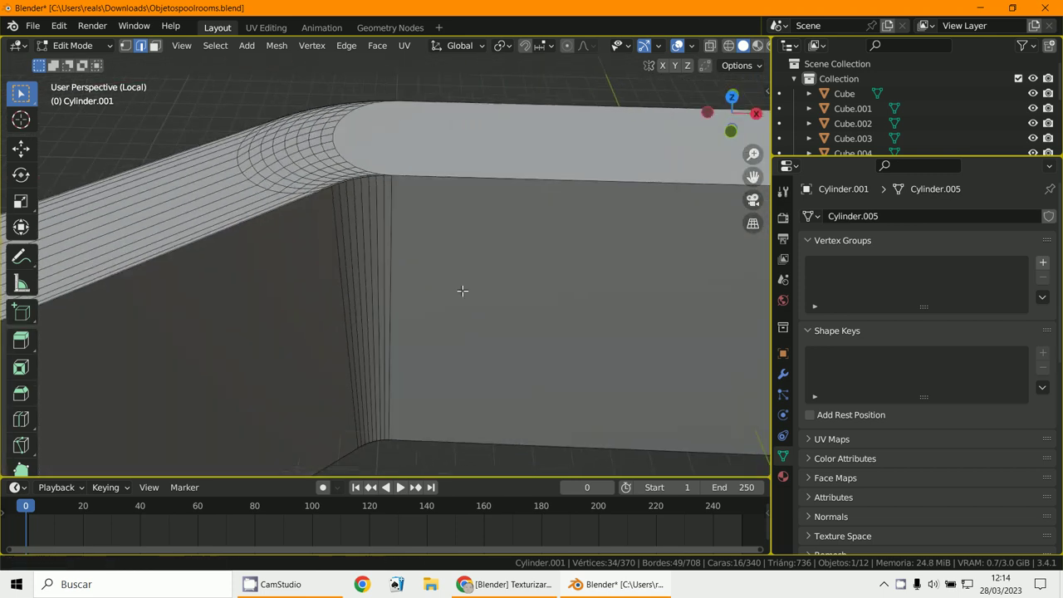
middle_drag(462, 290, 426, 283)
middle_drag(550, 206, 469, 189)
scroll(534, 208, down, 3)
scroll(469, 189, down, 2)
scroll(424, 217, down, 6)
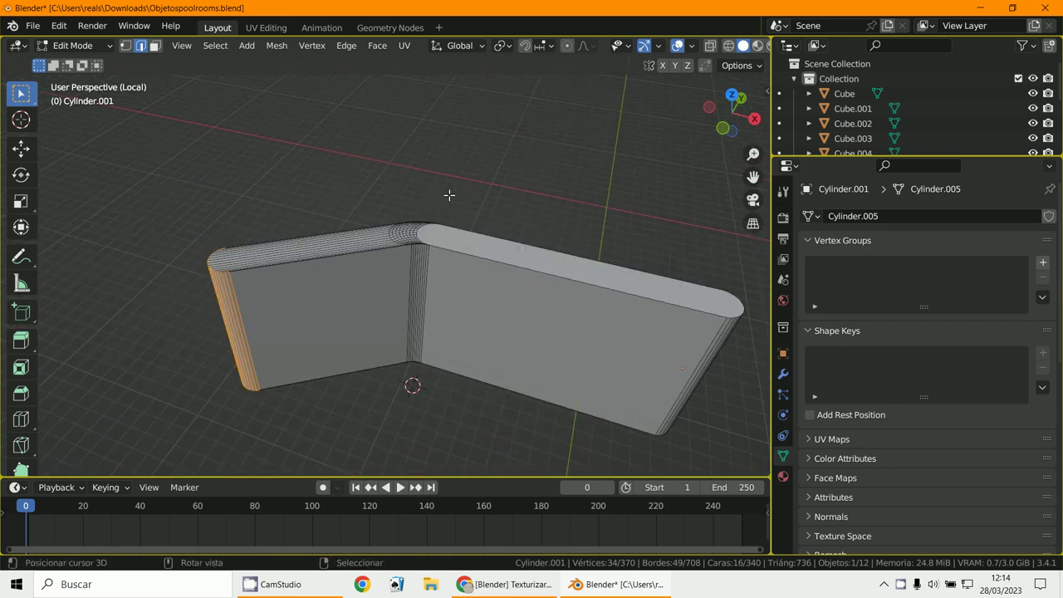
key(alt+a)
- Select the edge loop around the rim of the wall's top surface
scroll(370, 233, up, 8)
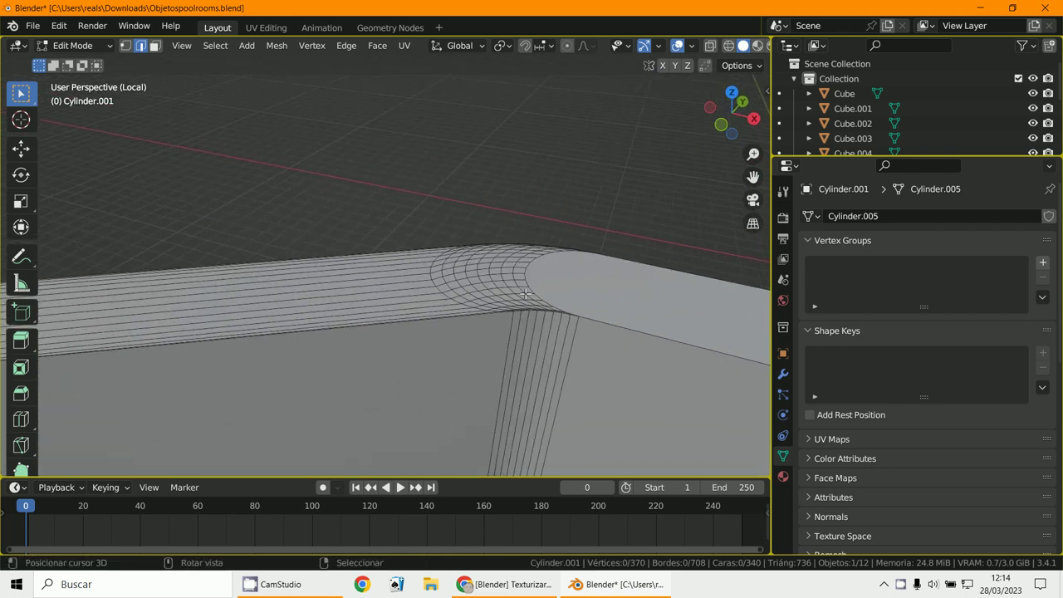
alt+click(589, 323)
alt+shift+click(420, 327)
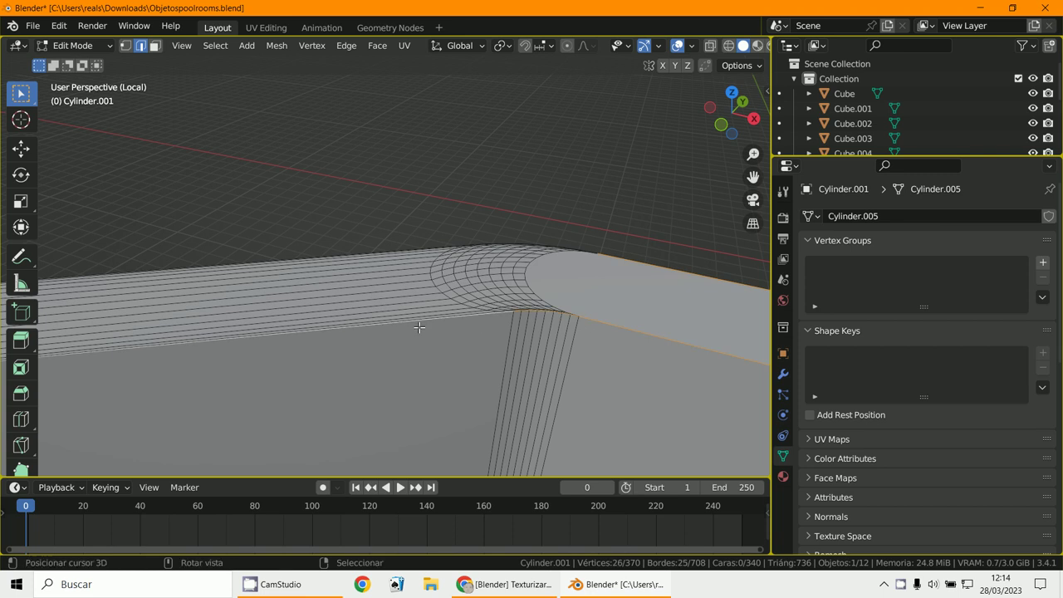
middle_drag(419, 327, 117, 146)
alt+shift+click(328, 346)
alt+shift+click(513, 213)
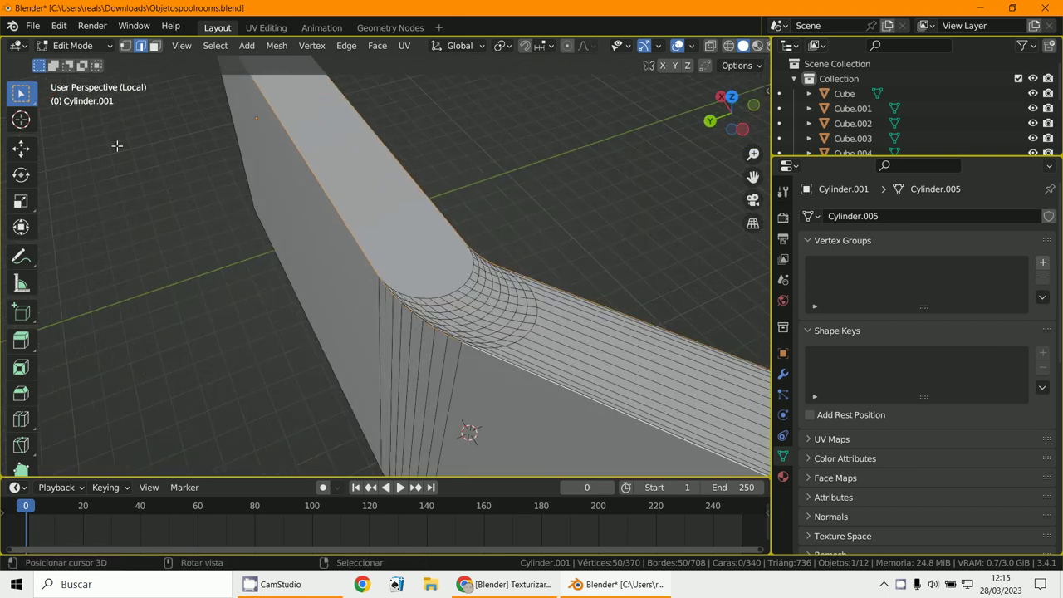
- Switch to face selection and circle-select all faces along the wall's top, including the rounded bend
click(155, 46)
scroll(506, 308, down, 4)
middle_drag(571, 366, 506, 319)
key(c)
drag(541, 339, 463, 302)
drag(414, 250, 378, 270)
right_click(538, 357)
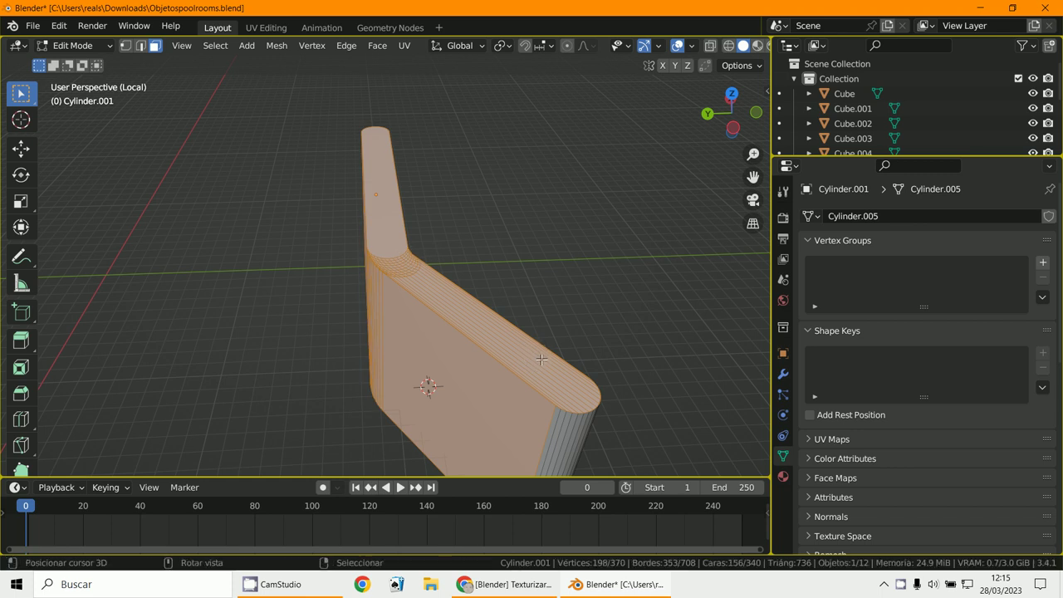
- Remove the side panels and bend faces on one side of the wall from the selection
middle_drag(538, 357, 588, 324)
key(c)
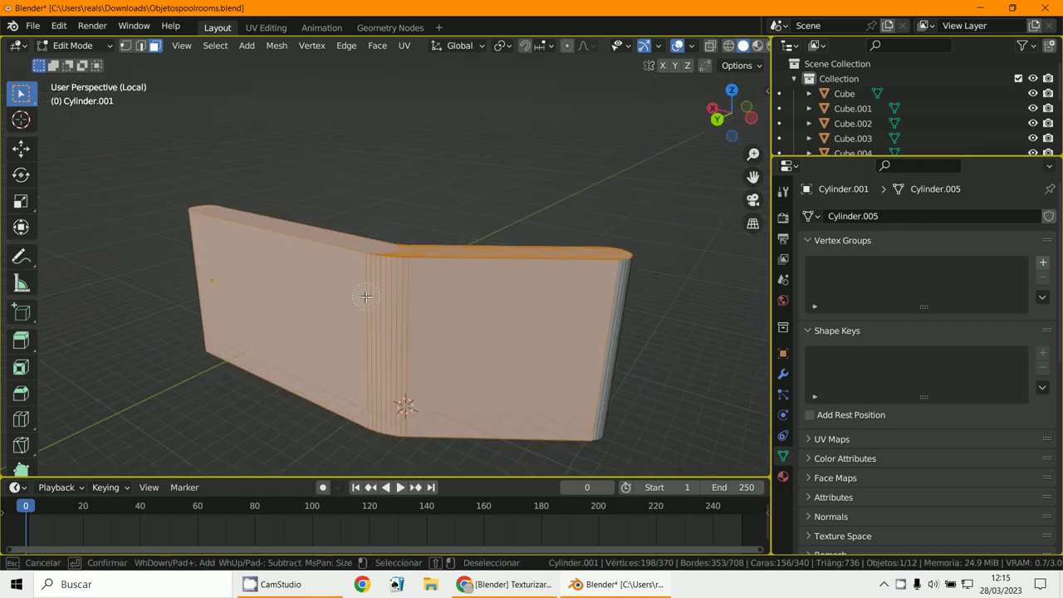
mouse_move(315, 311)
middle_down()
mouse_move(375, 330)
mouse_move(629, 357)
mouse_move(423, 373)
mouse_move(457, 368)
mouse_move(357, 438)
middle_up()
right_click(546, 362)
scroll(396, 384, up, 1)
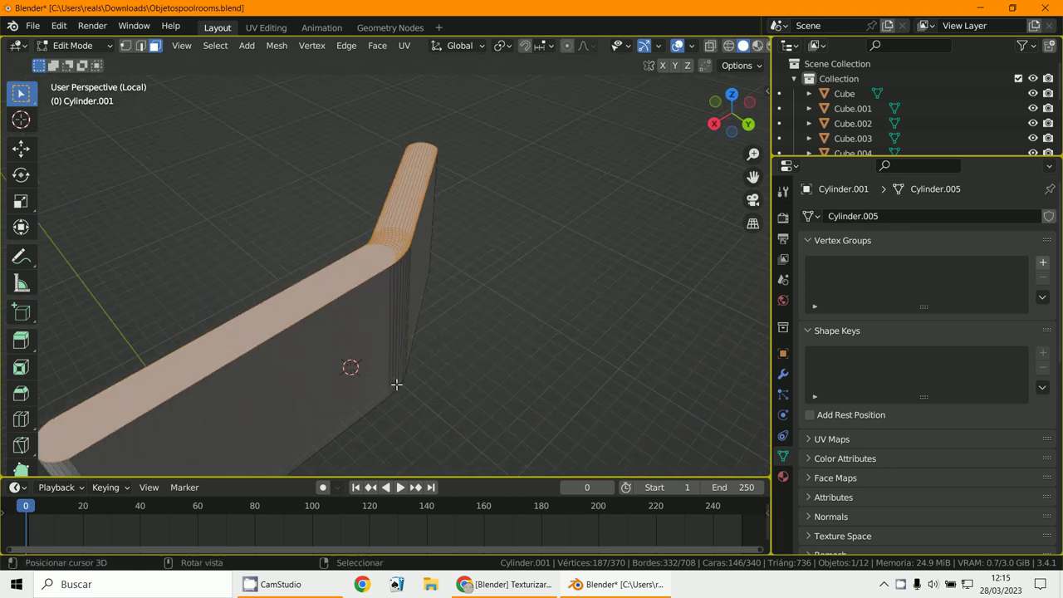
- Deselect the remaining side face on the opposite side of the wall and delete the selected top faces
middle_drag(396, 384, 262, 387)
scroll(377, 393, up, 4)
middle_drag(411, 345, 357, 357)
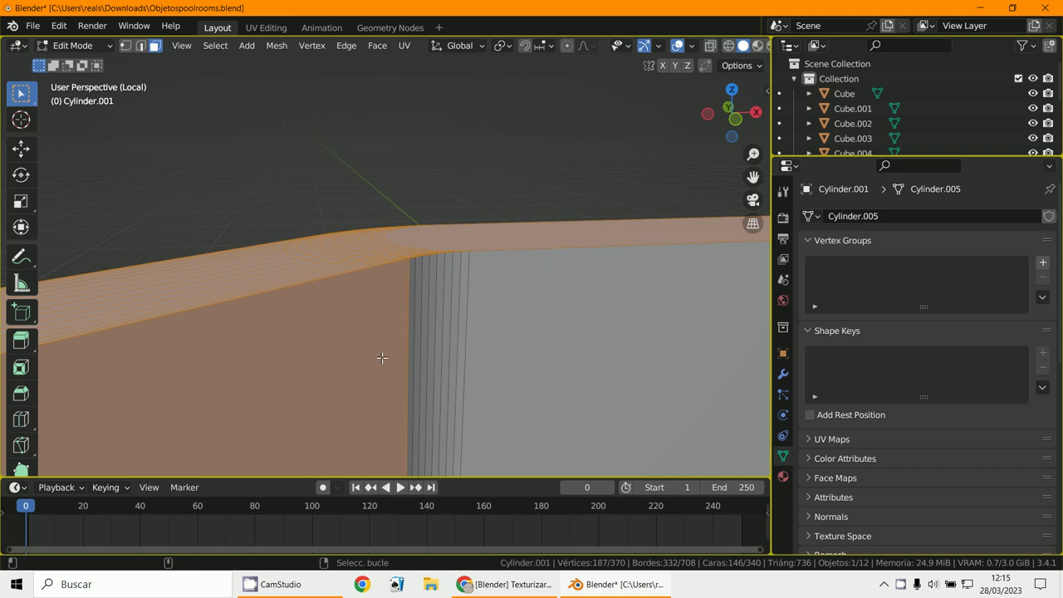
key(c)
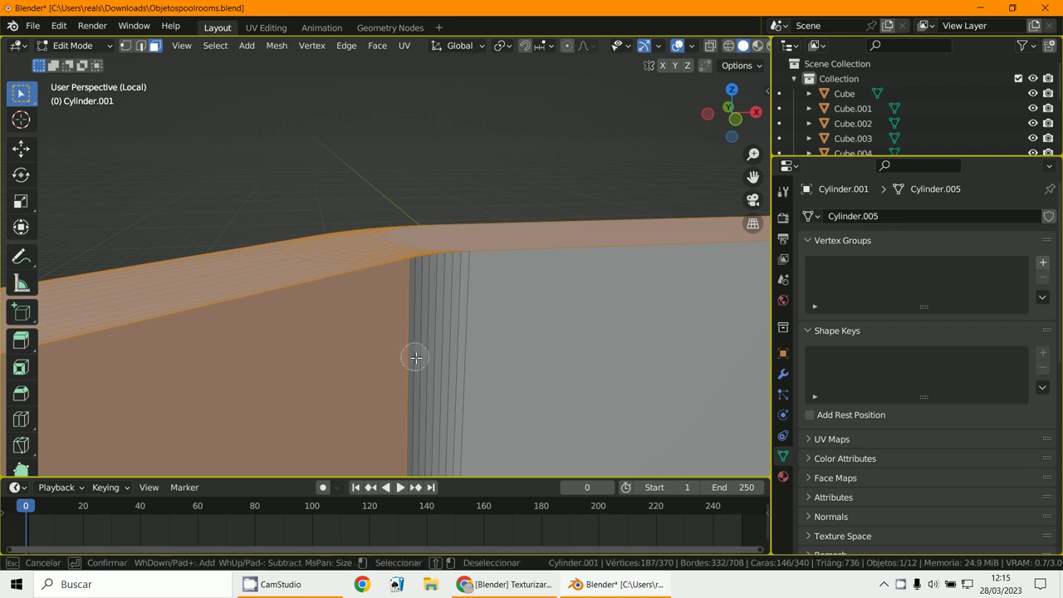
mouse_move(413, 364)
middle_down()
mouse_move(360, 377)
mouse_move(423, 373)
mouse_move(404, 356)
mouse_move(510, 381)
middle_up()
scroll(357, 374, down, 5)
key(Escape)
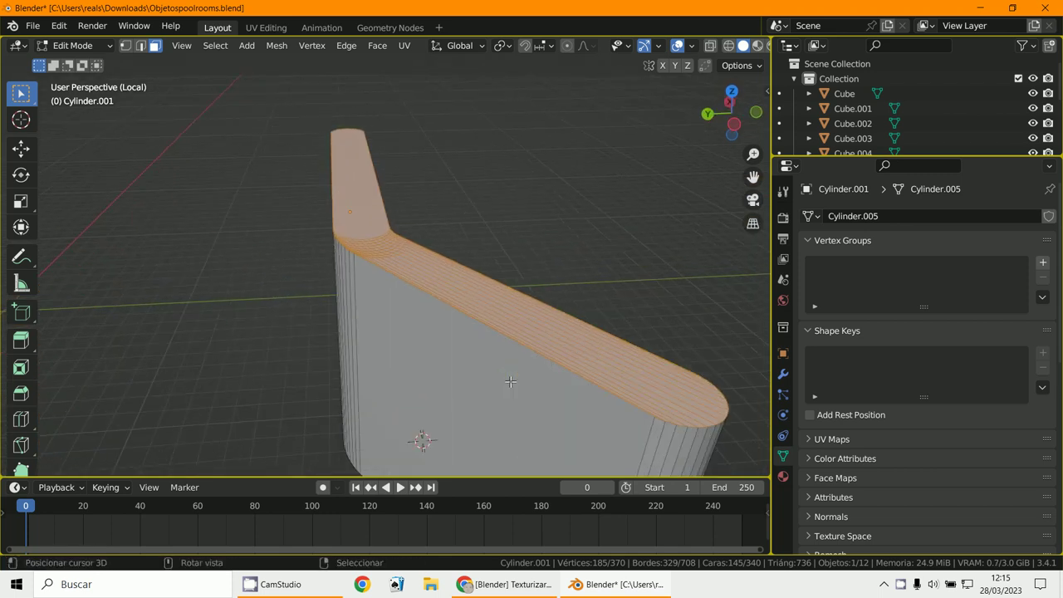
key(x)
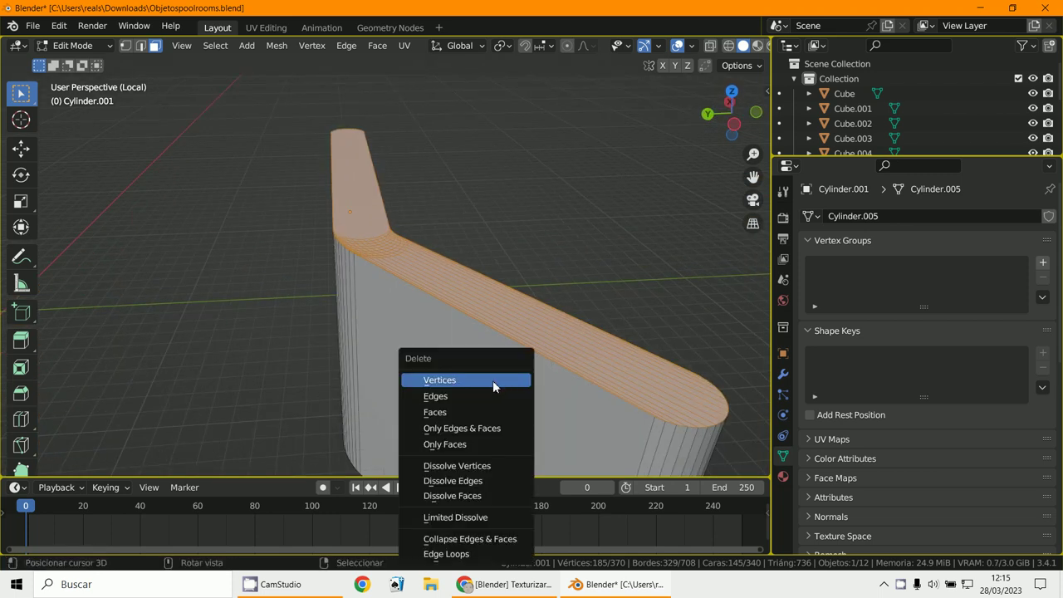
click(449, 413)
- Circle-select all faces along the wall's underside, including the bend and both straight sections
middle_drag(451, 415, 494, 253)
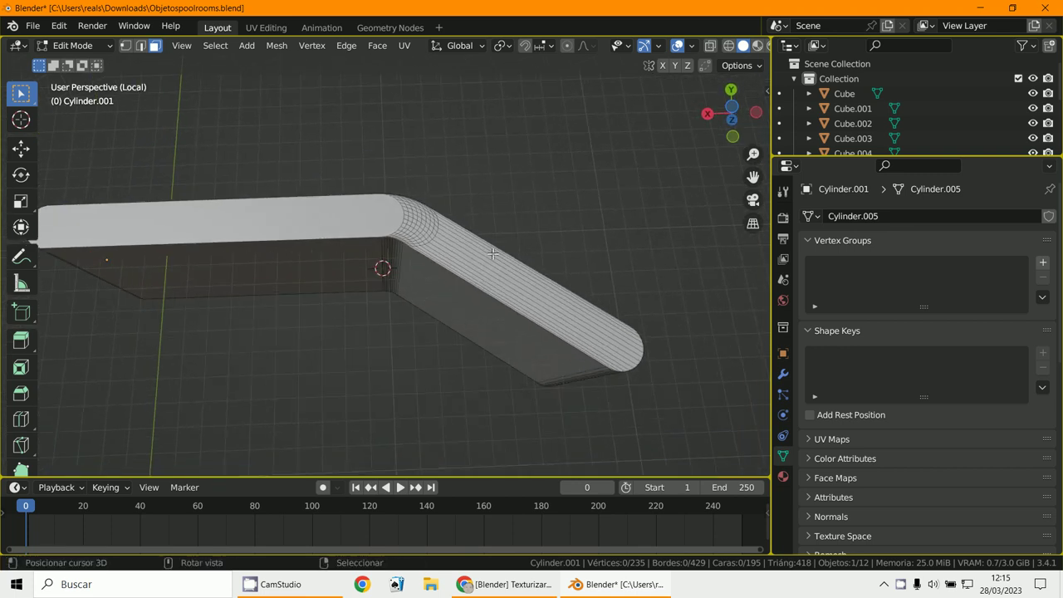
scroll(493, 254, up, 2)
key(z)
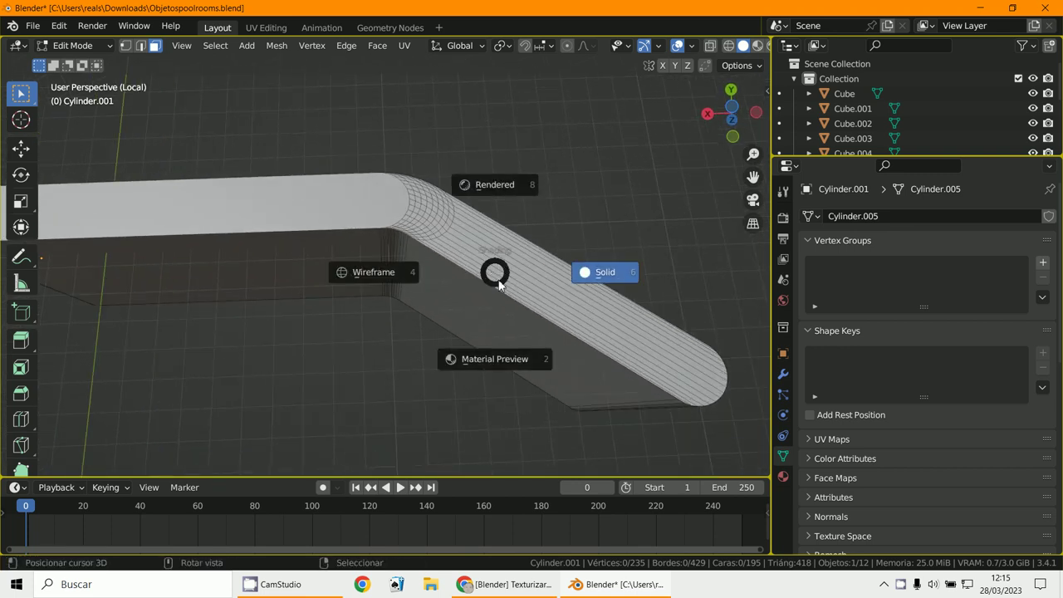
click(698, 266)
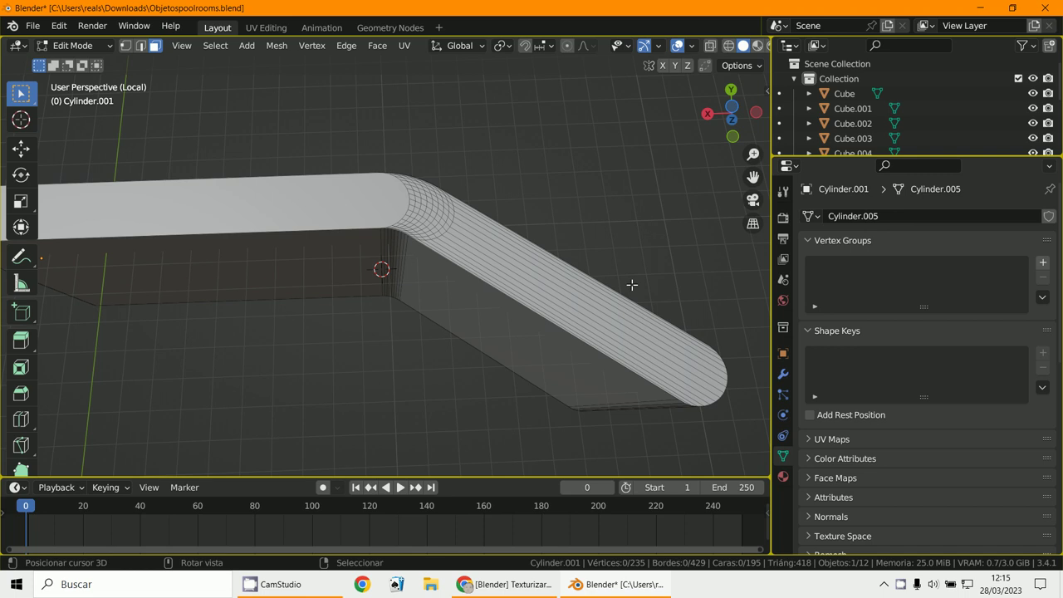
key(c)
click(598, 308)
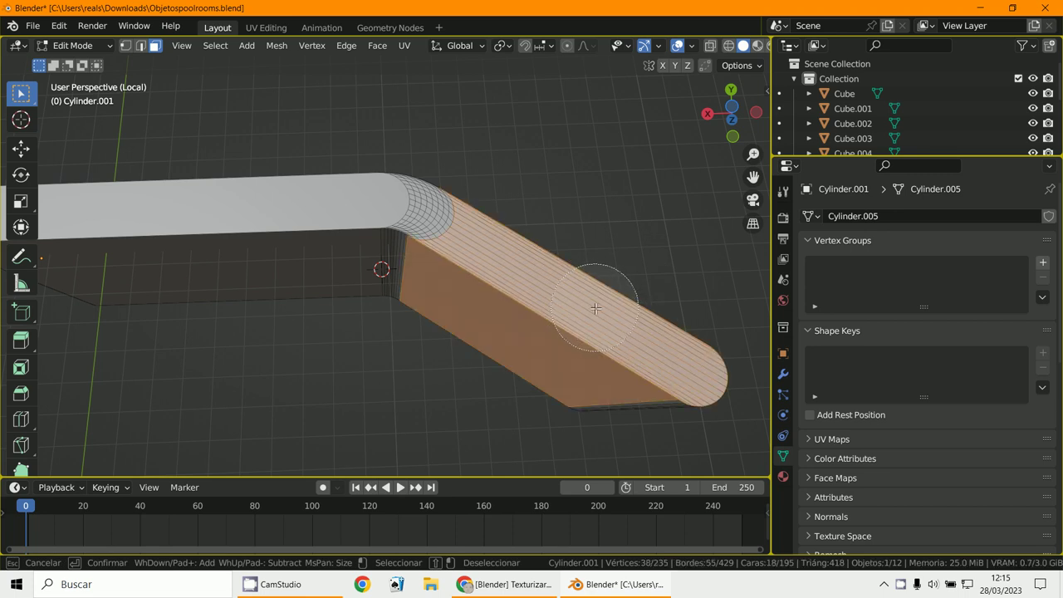
shift+click(411, 207)
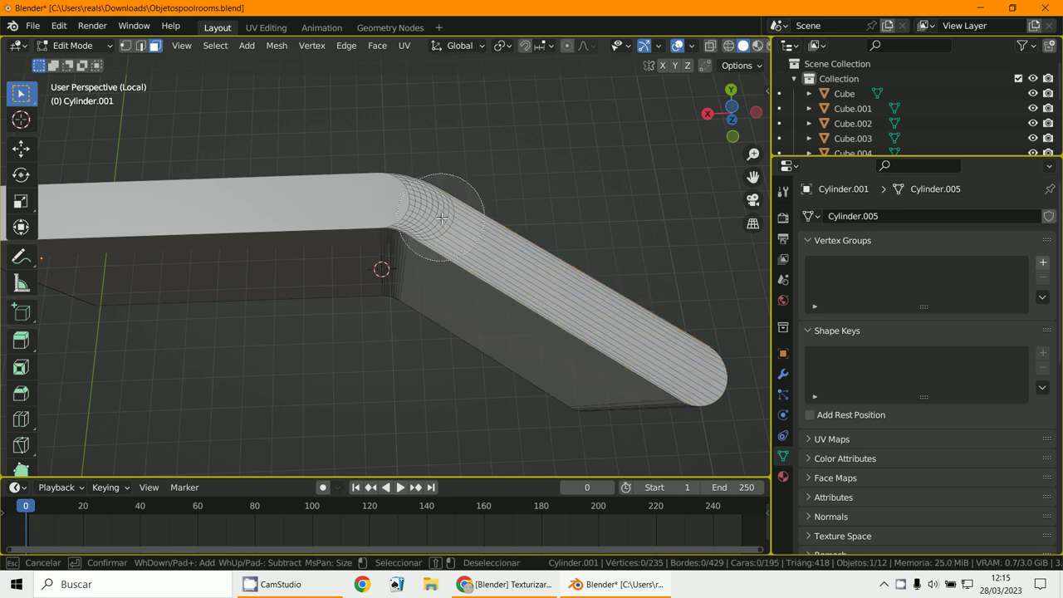
mouse_move(431, 208)
mouse_down()
mouse_move(407, 191)
mouse_move(394, 220)
mouse_up()
right_click(394, 220)
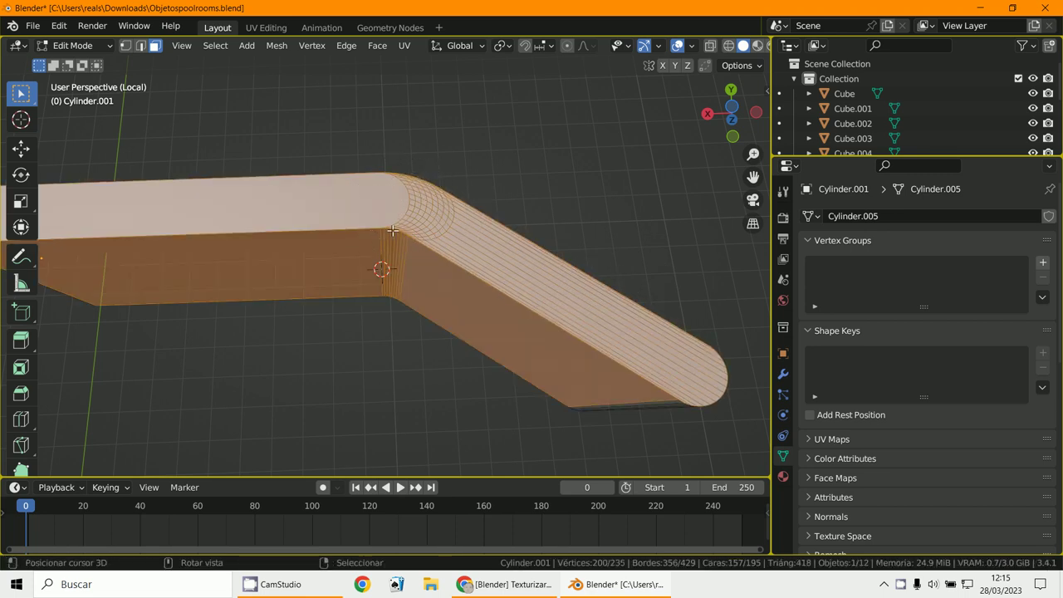
- Deselect the vertical panels and corner faces on one side of the wall, keeping the underside faces selected
middle_drag(395, 220, 470, 173)
key(c)
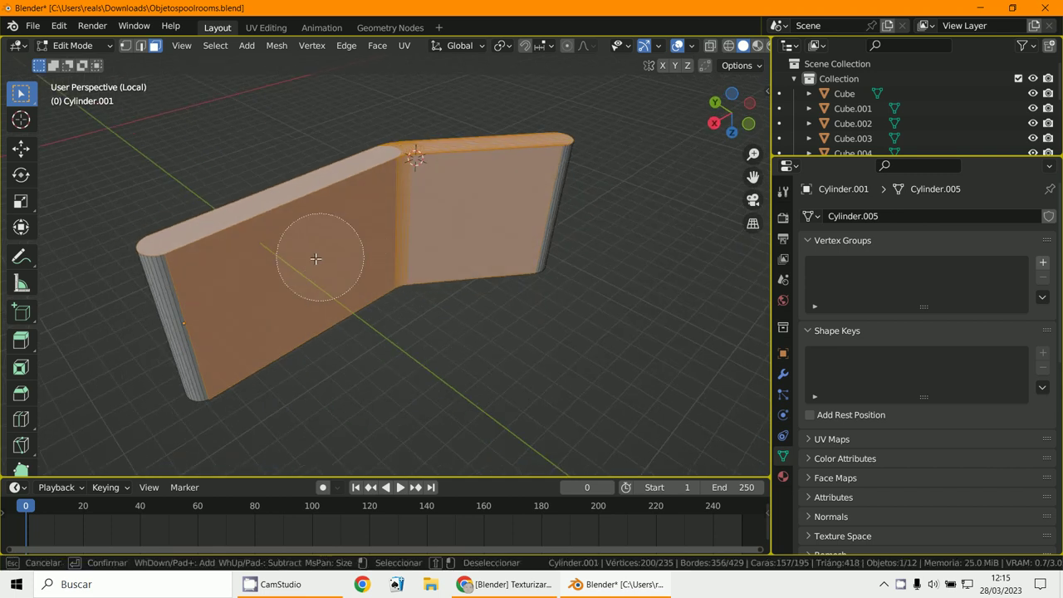
mouse_move(316, 256)
middle_down()
mouse_move(308, 277)
mouse_move(487, 249)
middle_up()
right_click(571, 249)
middle_drag(571, 248, 275, 234)
- Deselect the vertical faces on the wall's opposite side and delete the selected underside faces
key(c)
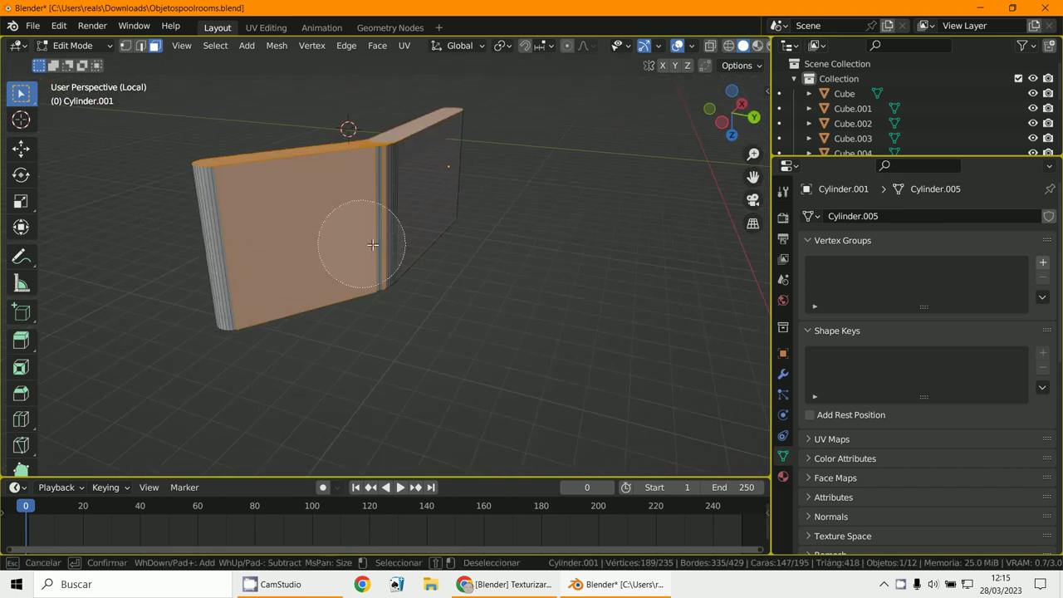
mouse_move(368, 250)
middle_down()
mouse_move(250, 268)
mouse_move(184, 264)
mouse_move(188, 145)
mouse_move(223, 269)
middle_up()
right_click(249, 268)
scroll(349, 199, up, 3)
shift+middle_drag(349, 199, 414, 351)
scroll(414, 351, down, 4)
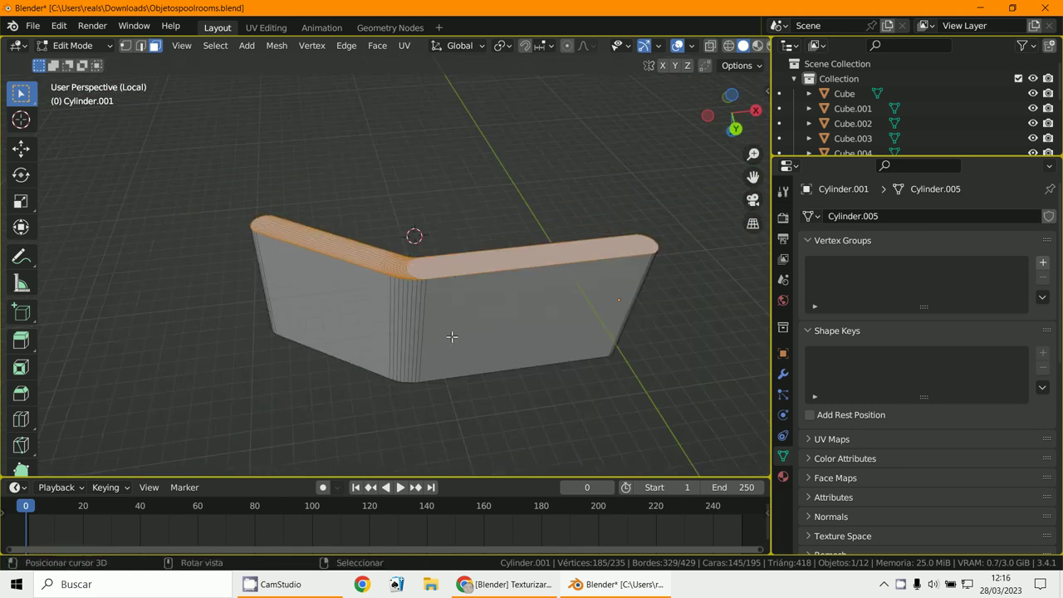
key(x)
click(442, 334)
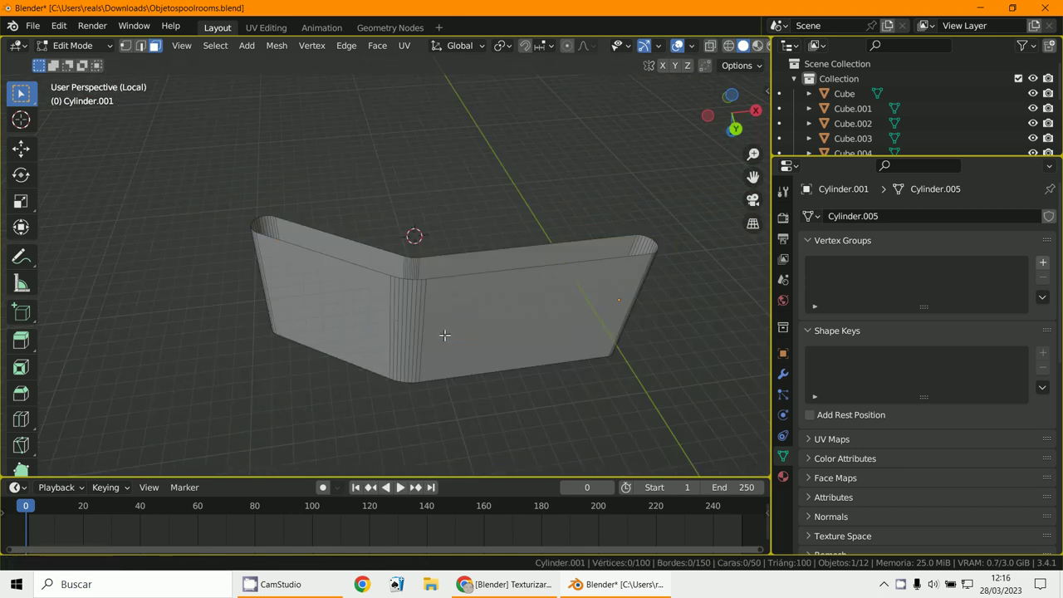
- Switch to edge selection and select the edge loop around the wall's open underside
shift+middle_drag(443, 336, 472, 347)
click(141, 46)
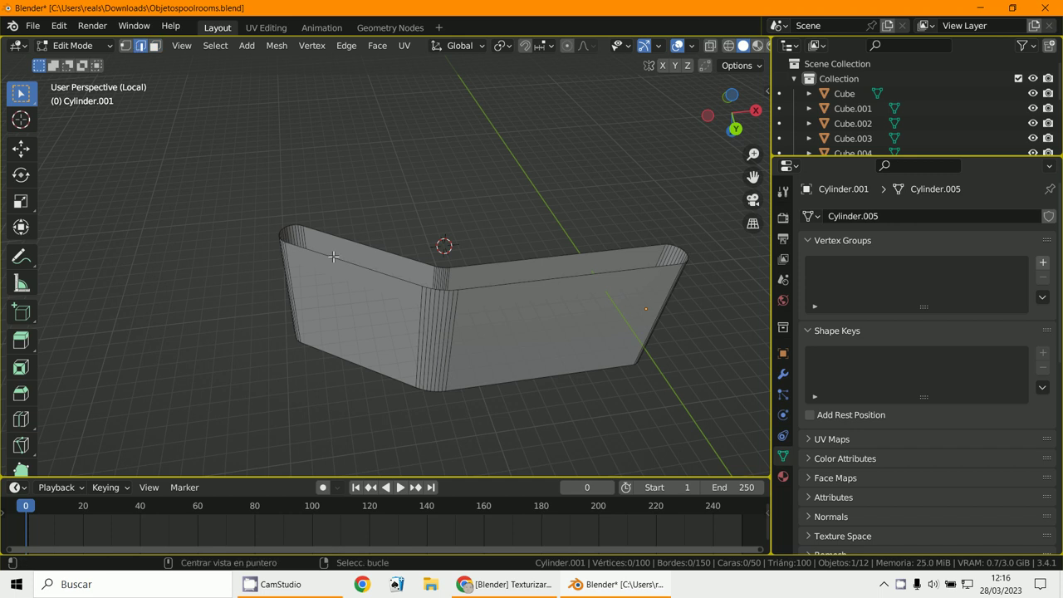
alt+click(348, 259)
middle_drag(348, 261, 324, 301)
scroll(259, 304, up, 6)
scroll(281, 303, up, 2)
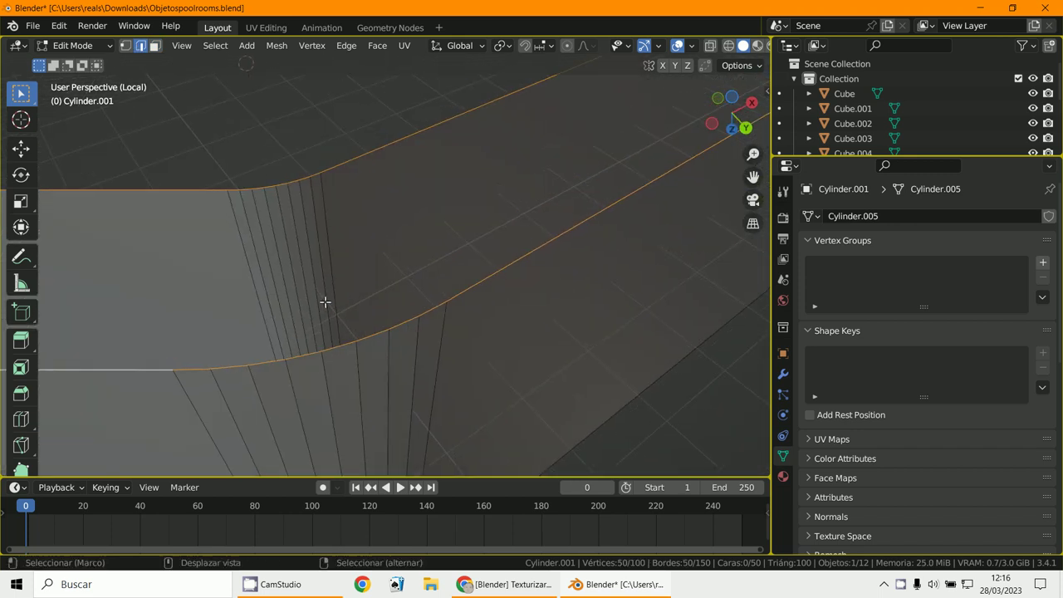
- Try to bridge the underside opening at the bend by connecting vertices on opposite sides, and undo the resulting face
click(276, 190)
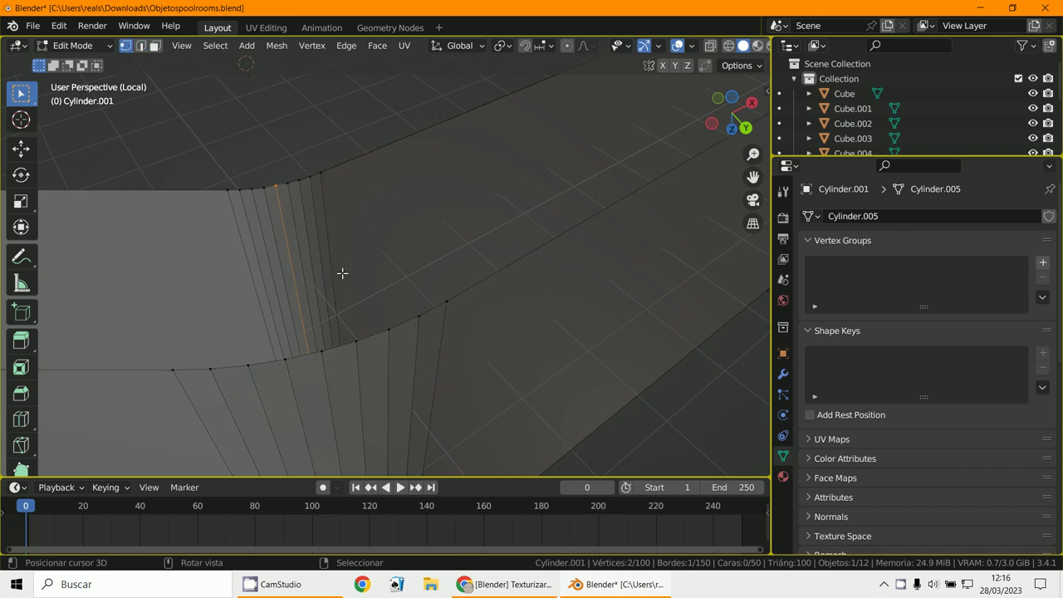
shift+click(323, 352)
key(f)
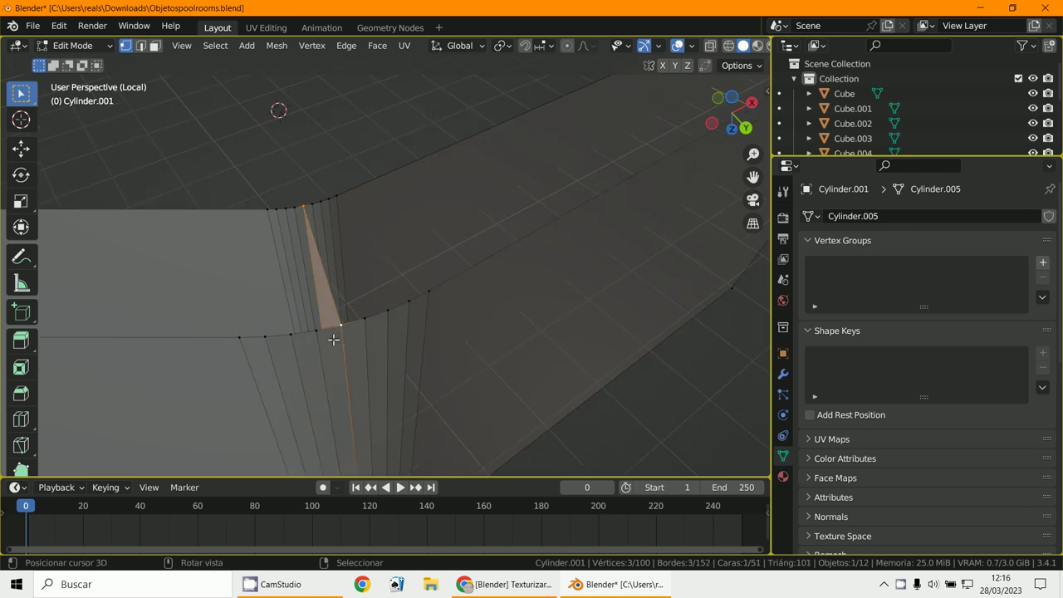
scroll(333, 338, down, 3)
mouse_move(335, 340)
middle_down()
mouse_move(385, 354)
mouse_move(331, 338)
middle_up()
key(ctrl+z)
scroll(380, 352, up, 3)
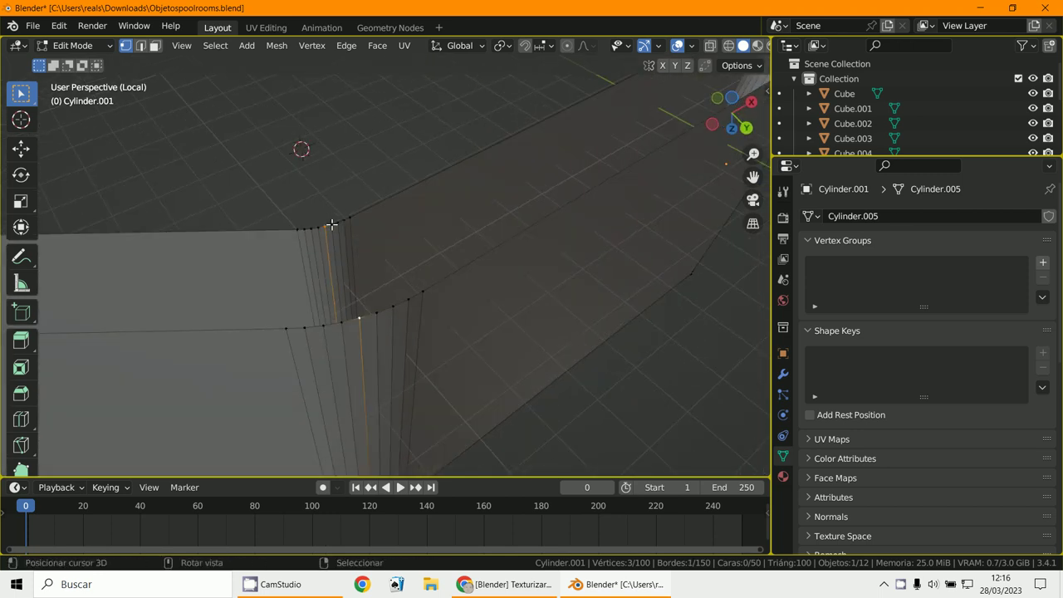
- Connect the two opposite middle vertices of the bend with an edge and fill the whole underside opening with faces
scroll(363, 302, up, 2)
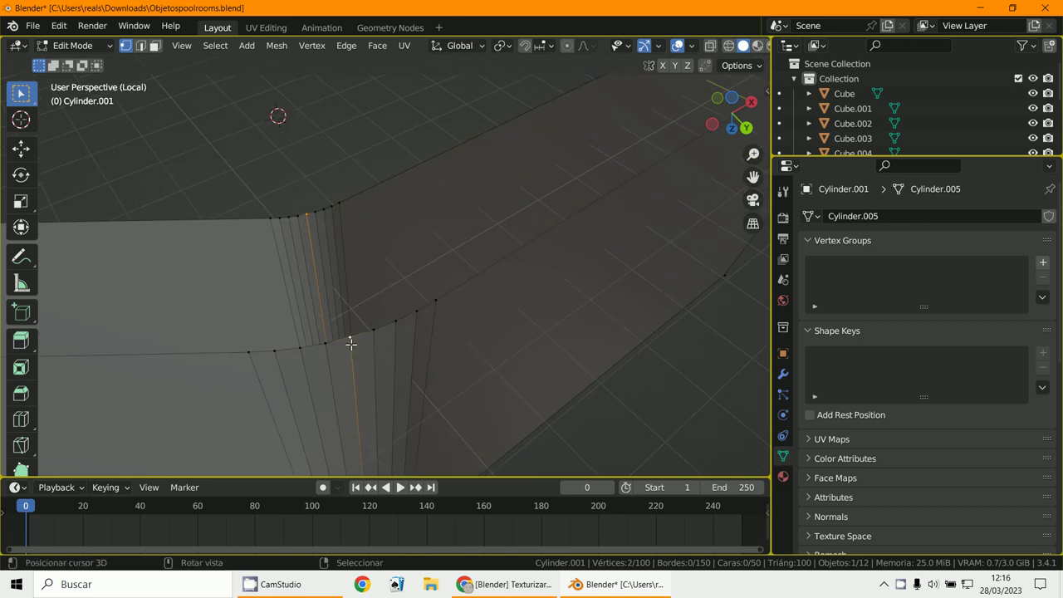
middle_drag(351, 343, 450, 306)
alt+click(522, 253)
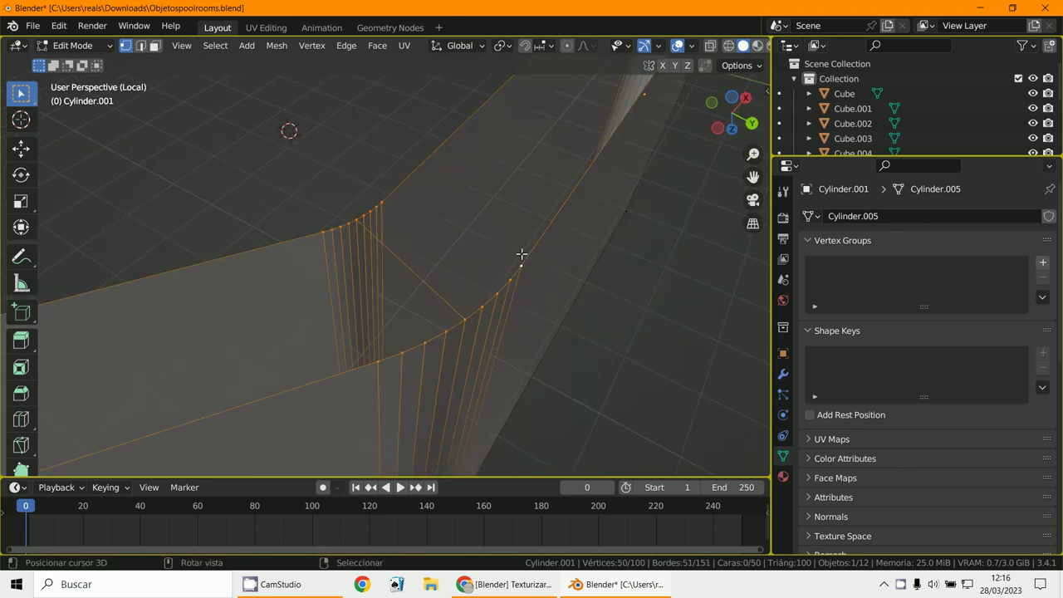
scroll(518, 257, down, 3)
middle_drag(517, 257, 488, 260)
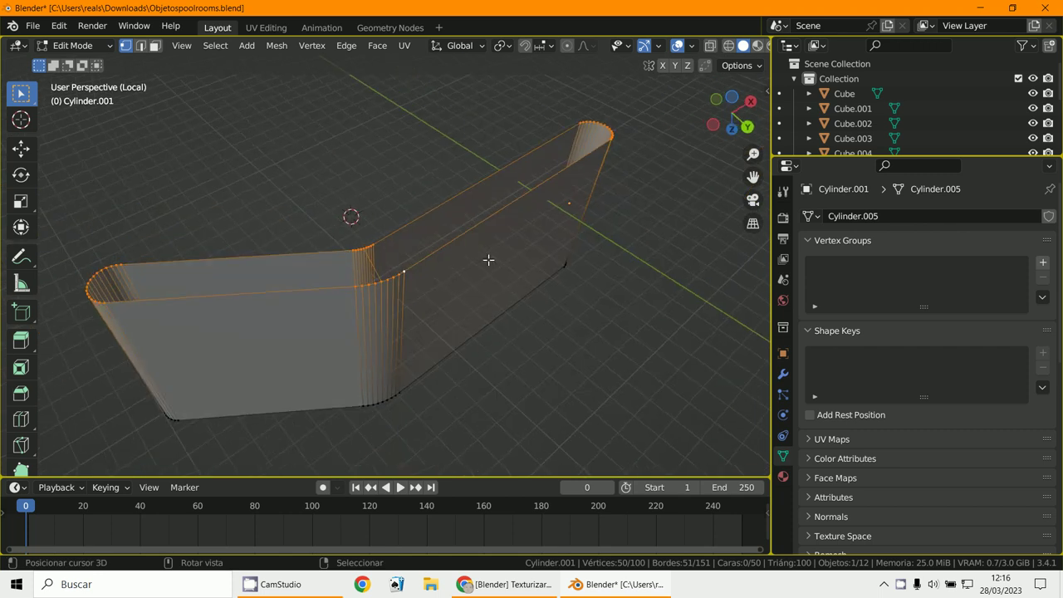
key(alt+f)
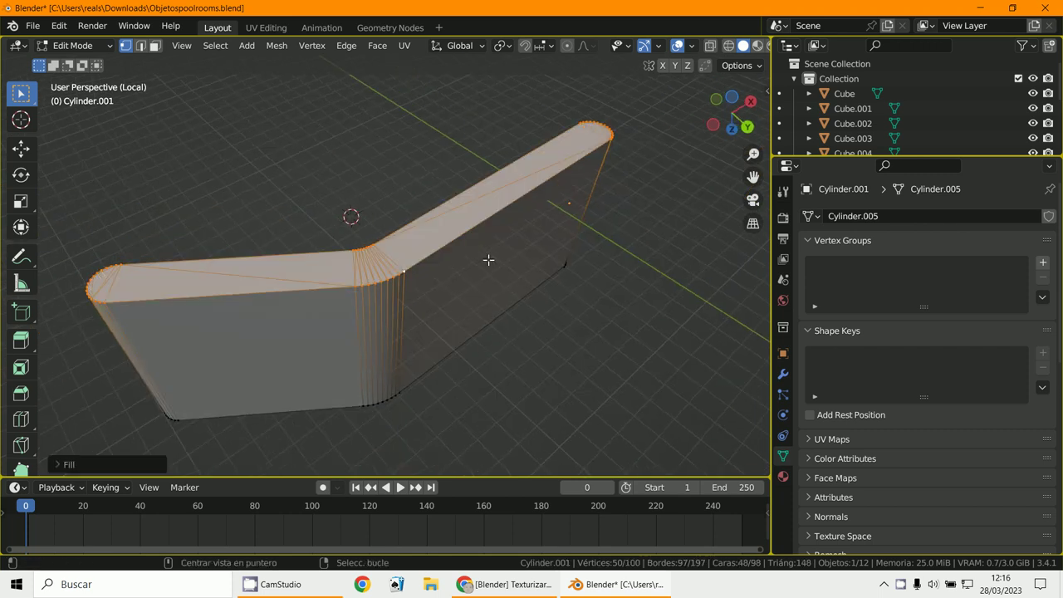
- Convert the triangles of the filled underside to quads
scroll(498, 274, up, 4)
scroll(457, 290, down, 2)
middle_drag(382, 296, 412, 306)
shift+middle_drag(302, 324, 401, 311)
scroll(401, 310, up, 3)
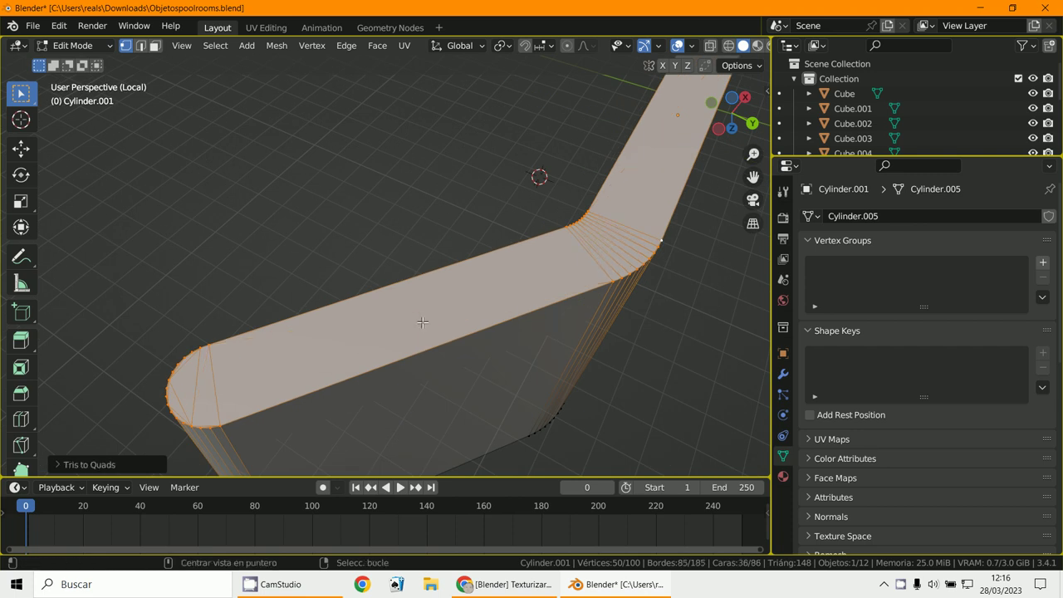
- Connect the two opposite middle vertices at the bend of the wall's open top with an edge
middle_drag(422, 322, 489, 216)
scroll(489, 216, up, 3)
alt+click(579, 152)
middle_drag(579, 152, 535, 246)
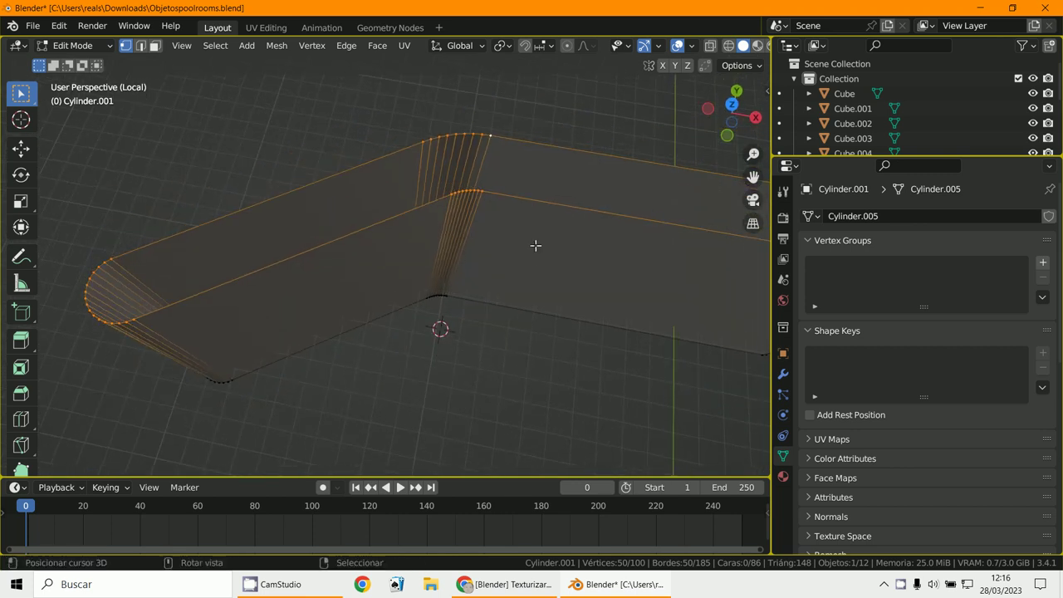
scroll(507, 249, up, 10)
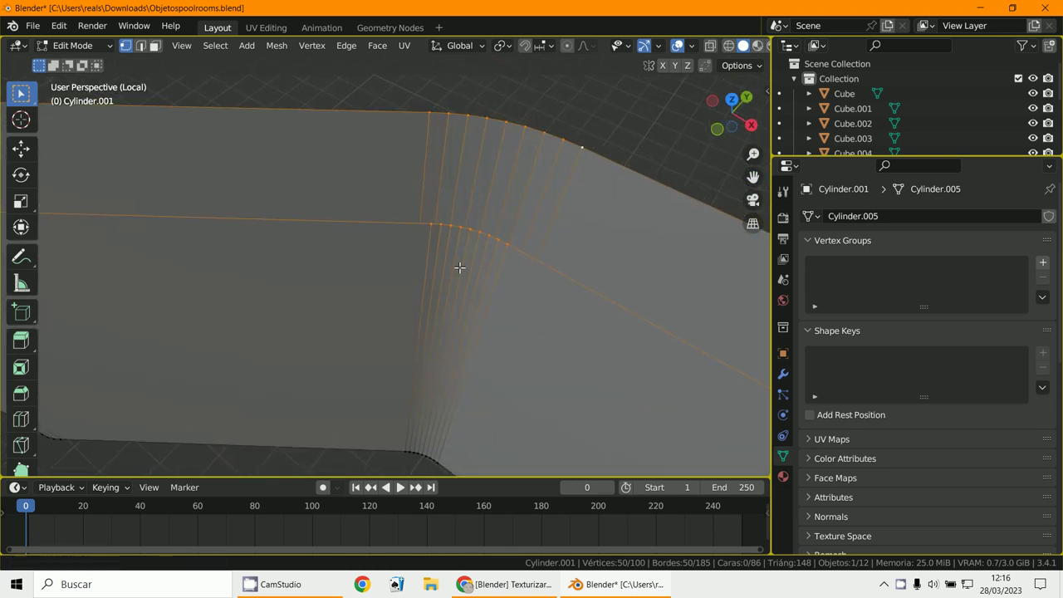
scroll(481, 266, down, 8)
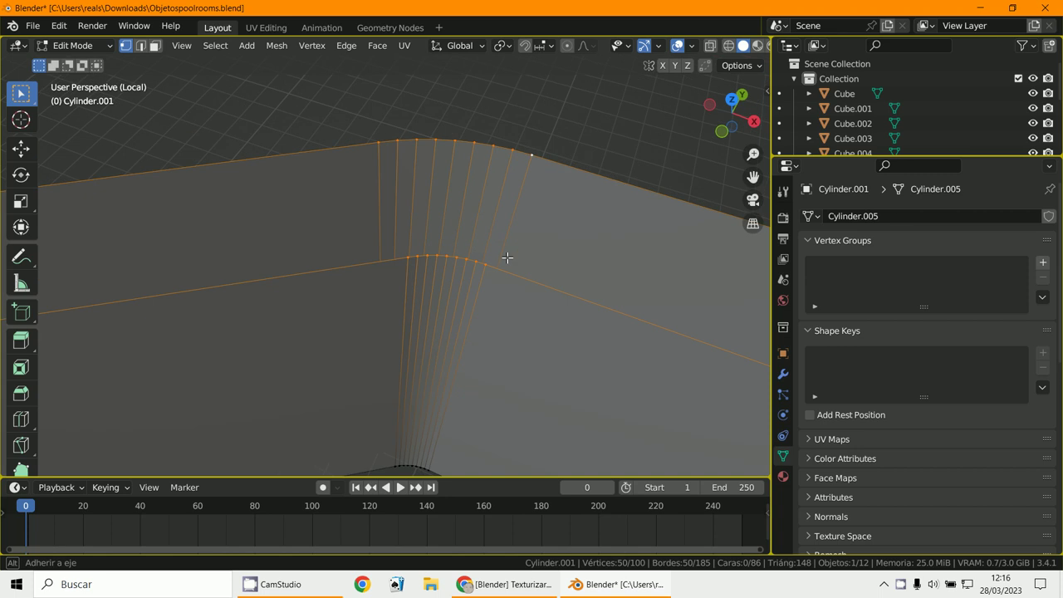
click(459, 242)
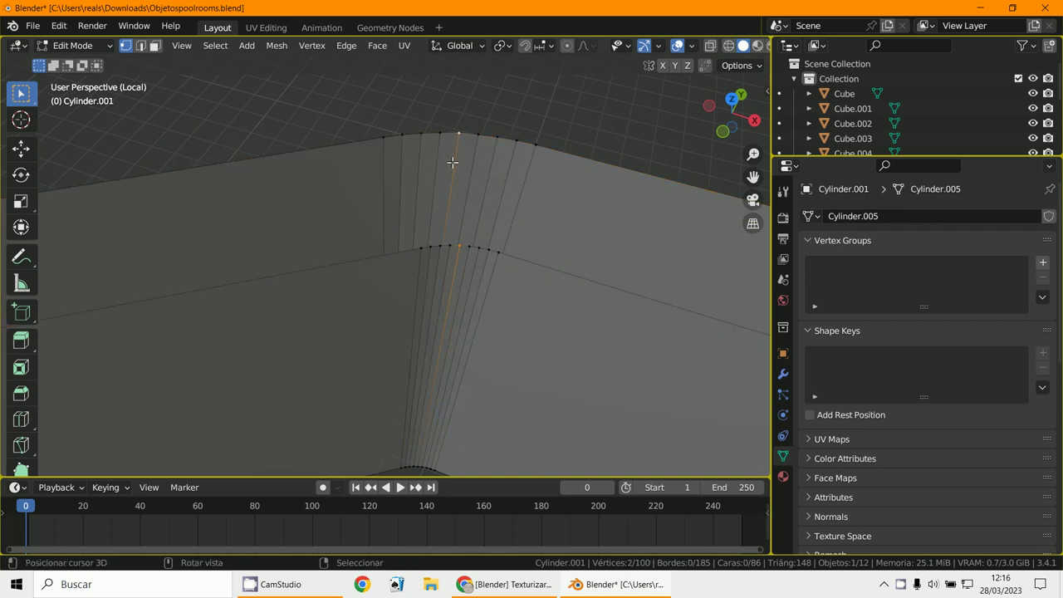
ctrl+right_click(453, 163)
key(ctrl+z)
scroll(452, 162, down, 3)
- Select the edge loop around the wall's open top, fill it with faces and convert the triangles to quads
alt+click(596, 286)
scroll(596, 287, down, 1)
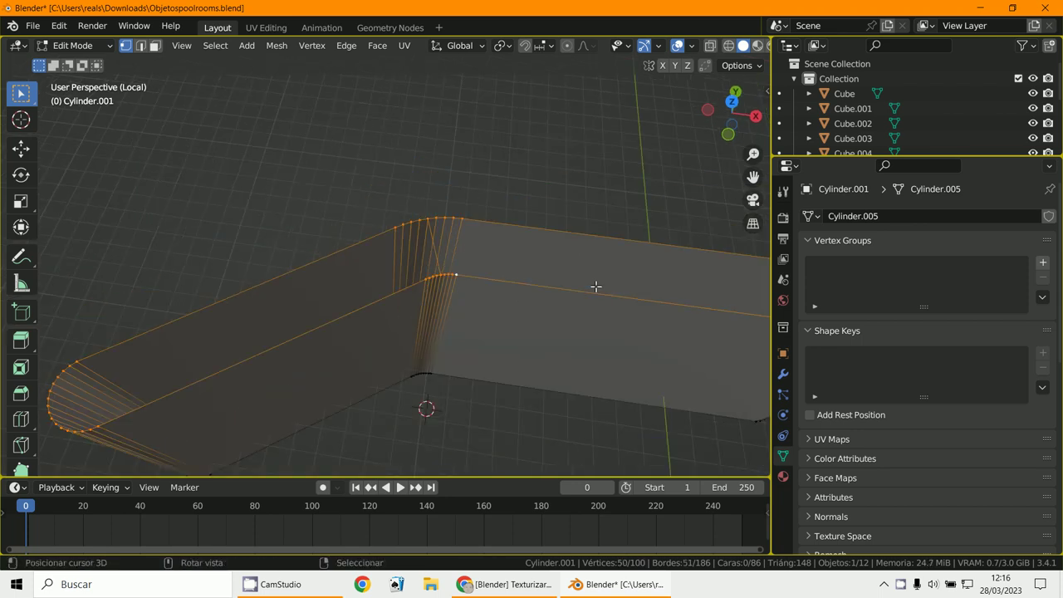
key(alt+f)
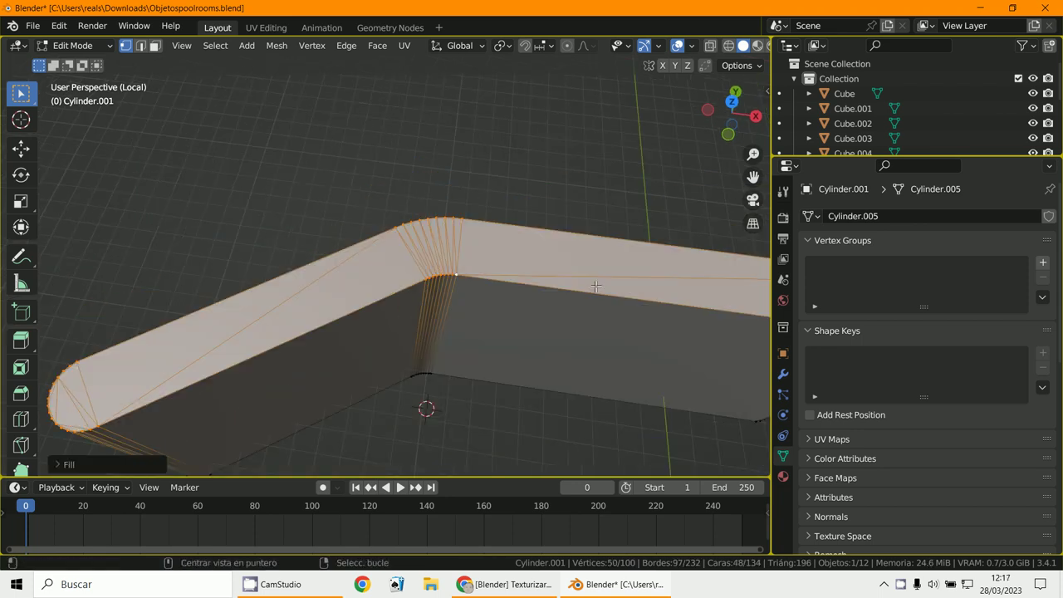
middle_drag(596, 287, 514, 271)
- Select the entire wall mesh and merge its vertices by distance
click(63, 45)
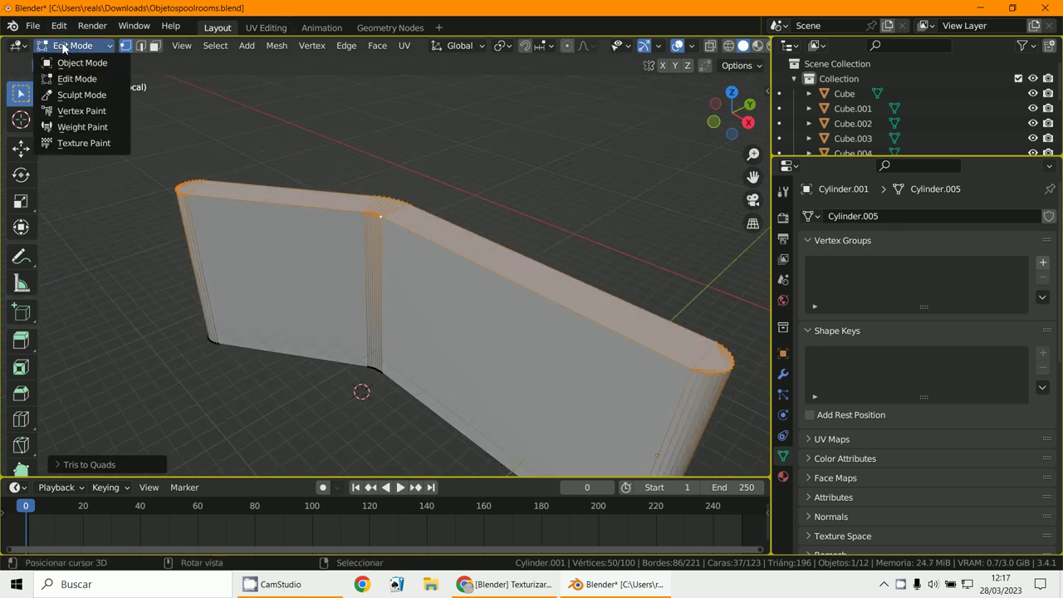
key(a)
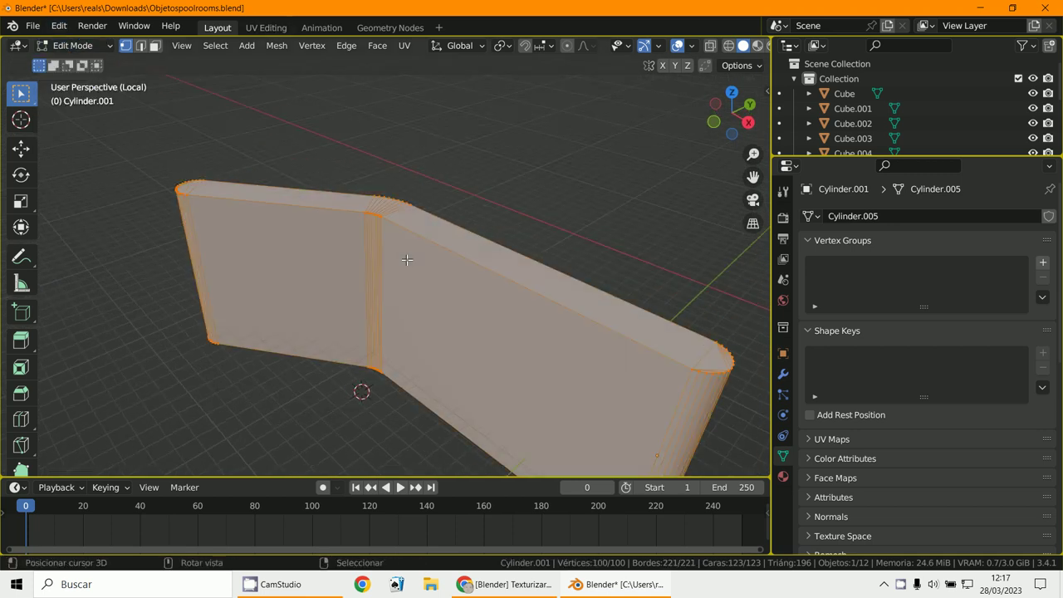
key(m)
click(374, 314)
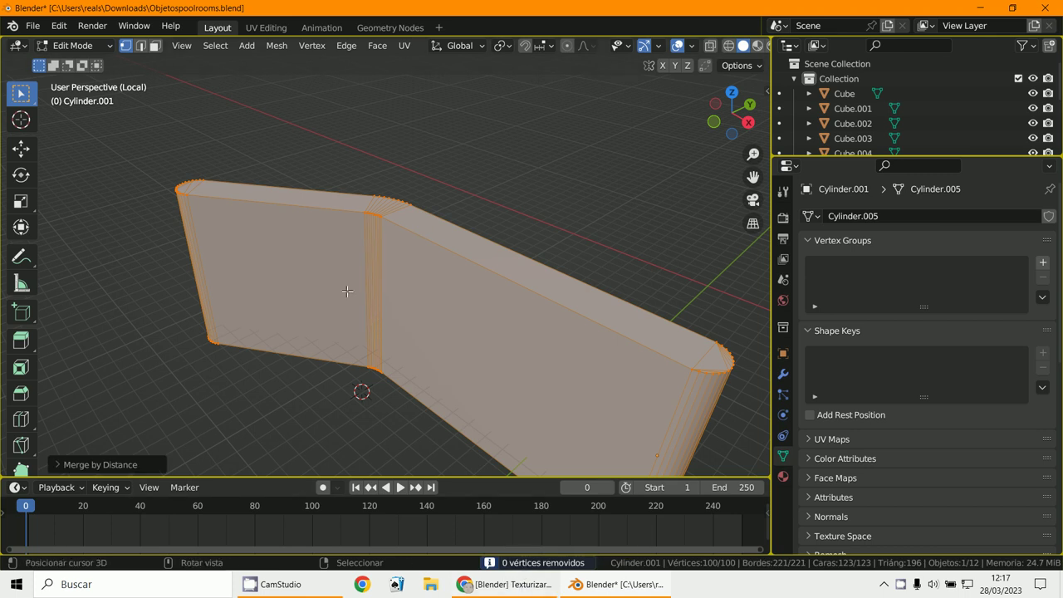
scroll(415, 263, down, 5)
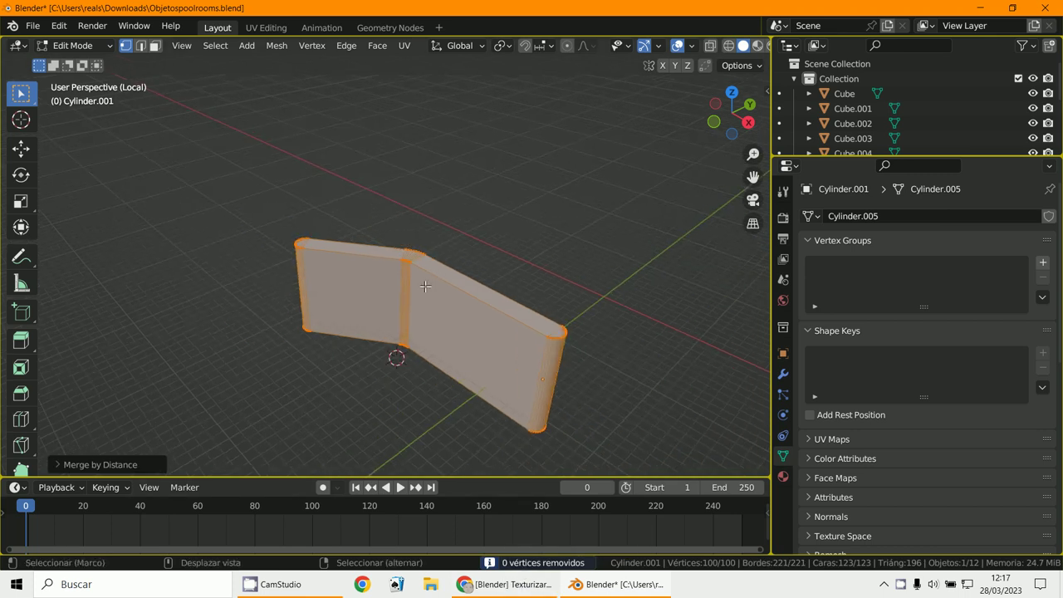
- Return to Object Mode and apply the wall's scale
click(68, 45)
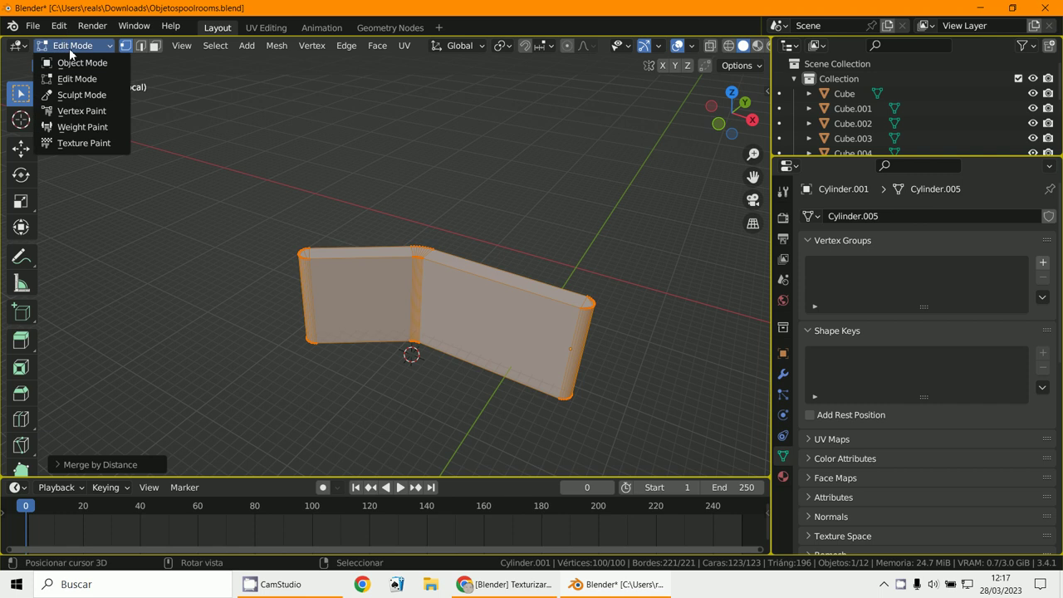
click(79, 62)
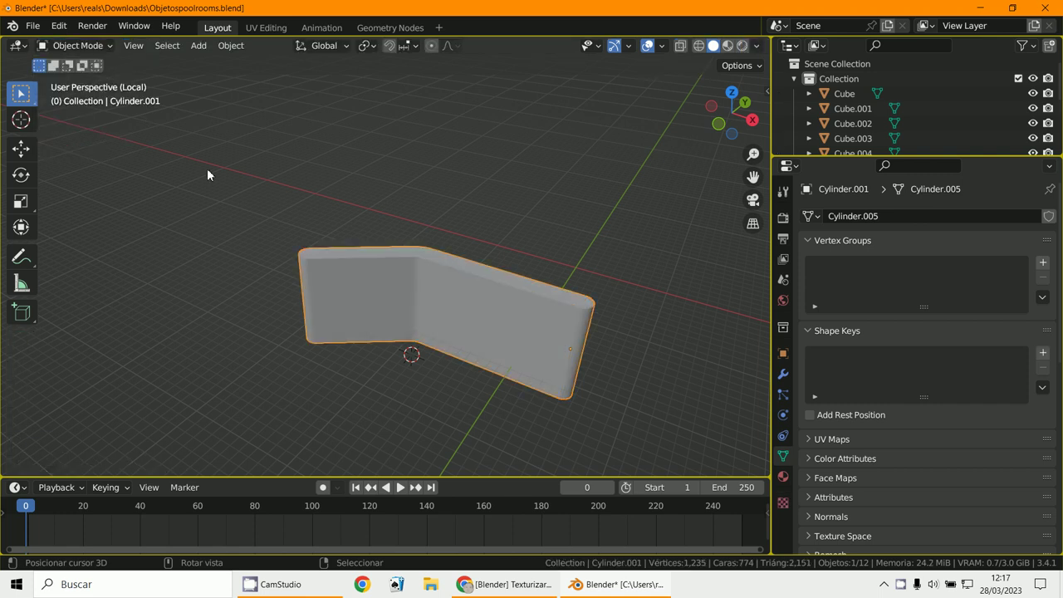
key(ctrl+a)
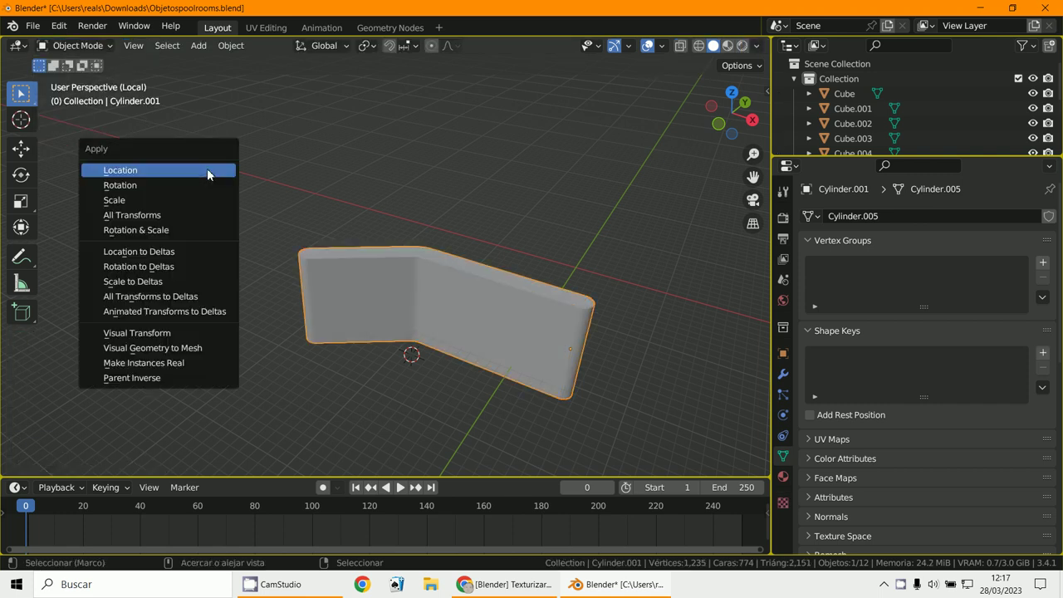
click(133, 200)
middle_drag(394, 344, 399, 299)
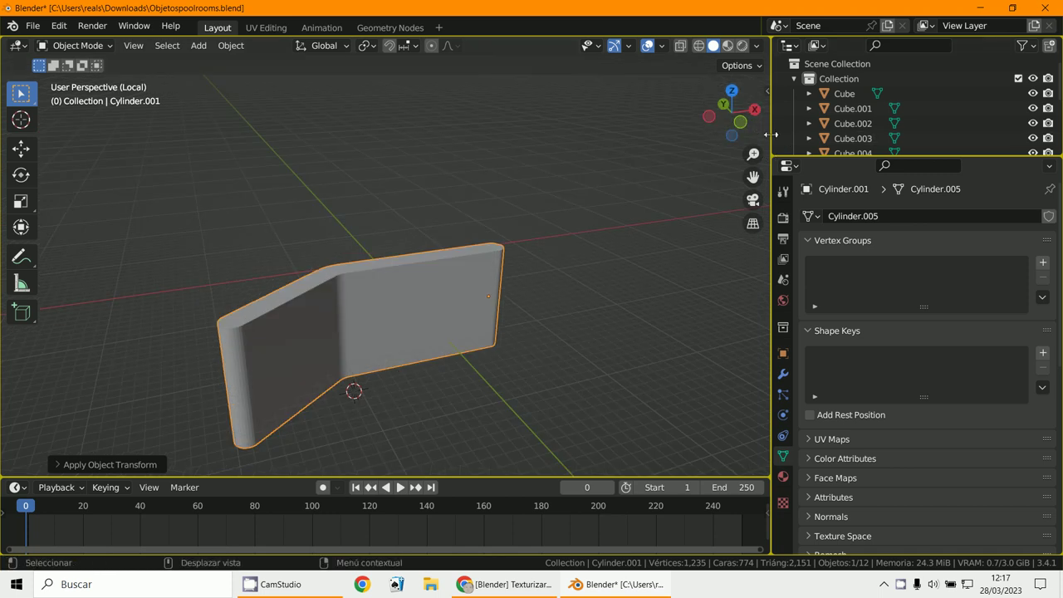
- Widen the Outliner and Properties area and enlarge the Outliner to show the full object list
click(758, 140)
drag(771, 140, 498, 155)
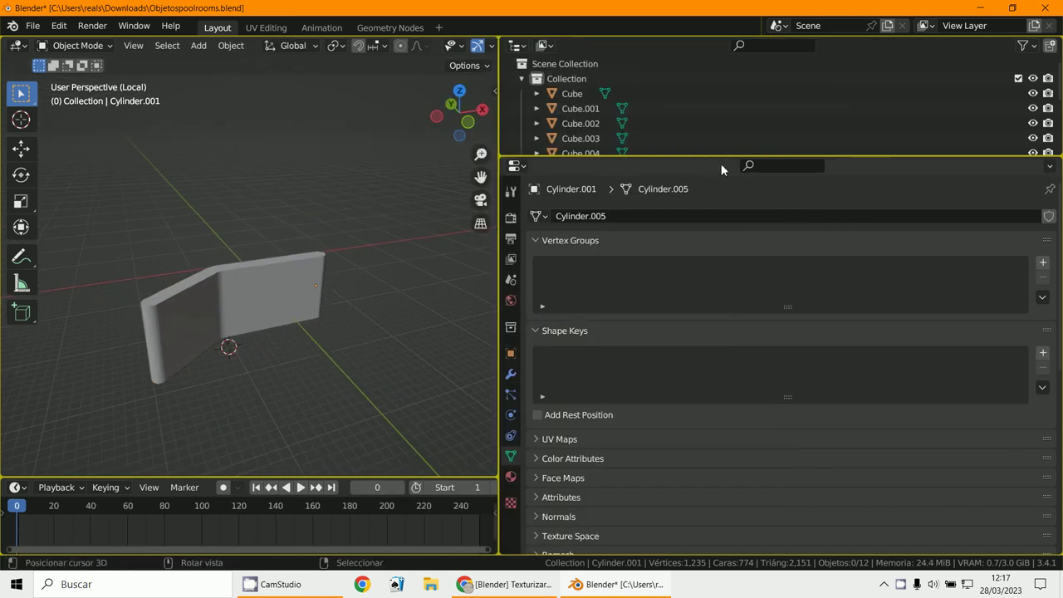
drag(718, 157, 719, 378)
scroll(185, 314, up, 4)
shift+middle_drag(186, 313, 237, 295)
scroll(237, 295, down, 2)
- Enter Edit Mode on the wall, select its inner top edge run along the bend and switch to edge selection
click(73, 46)
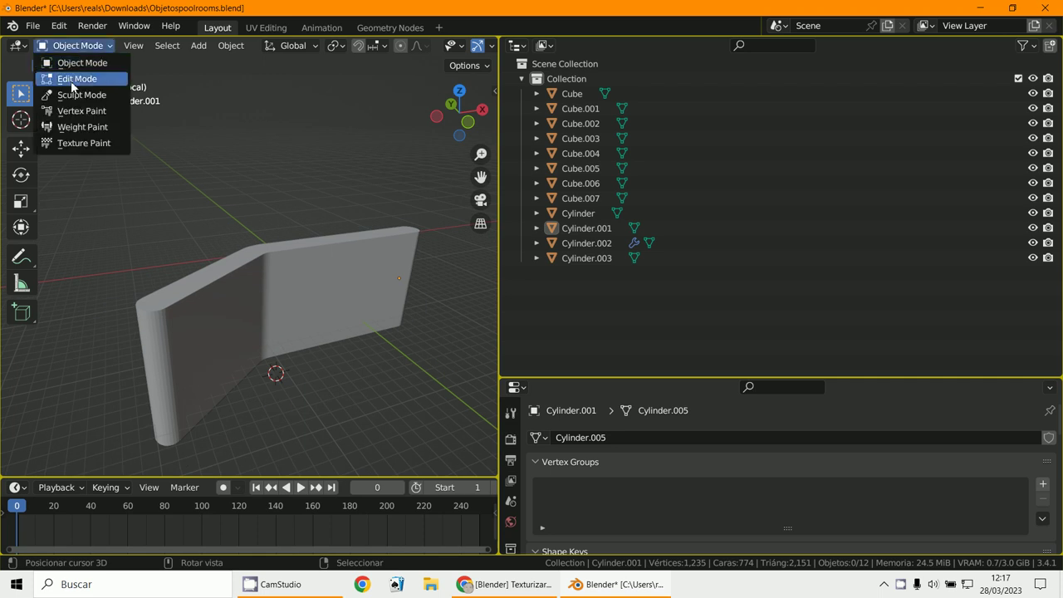
click(73, 81)
alt+click(306, 251)
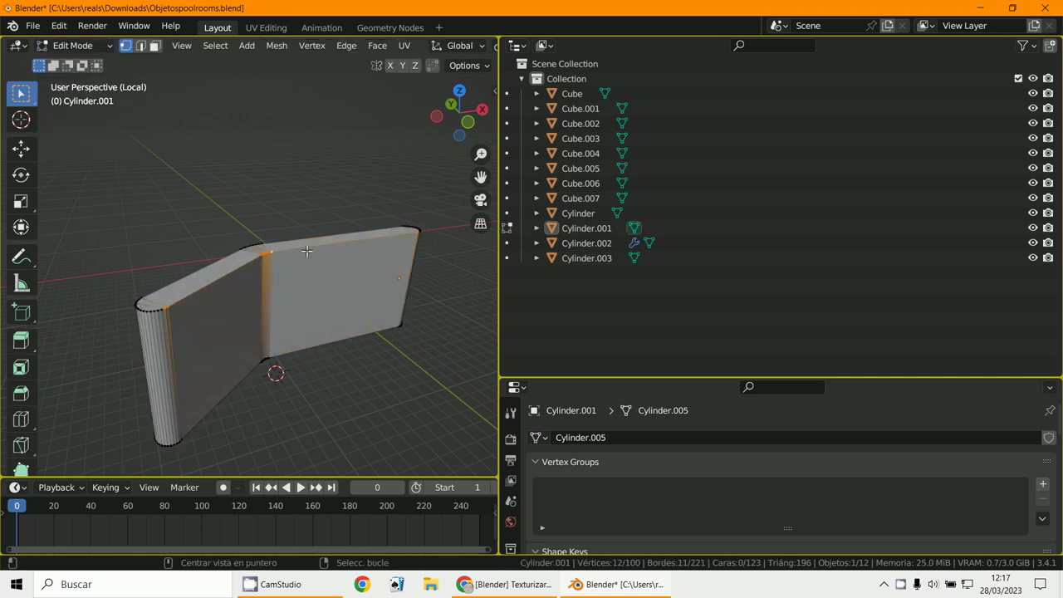
click(142, 48)
scroll(191, 232, up, 3)
scroll(211, 309, down, 1)
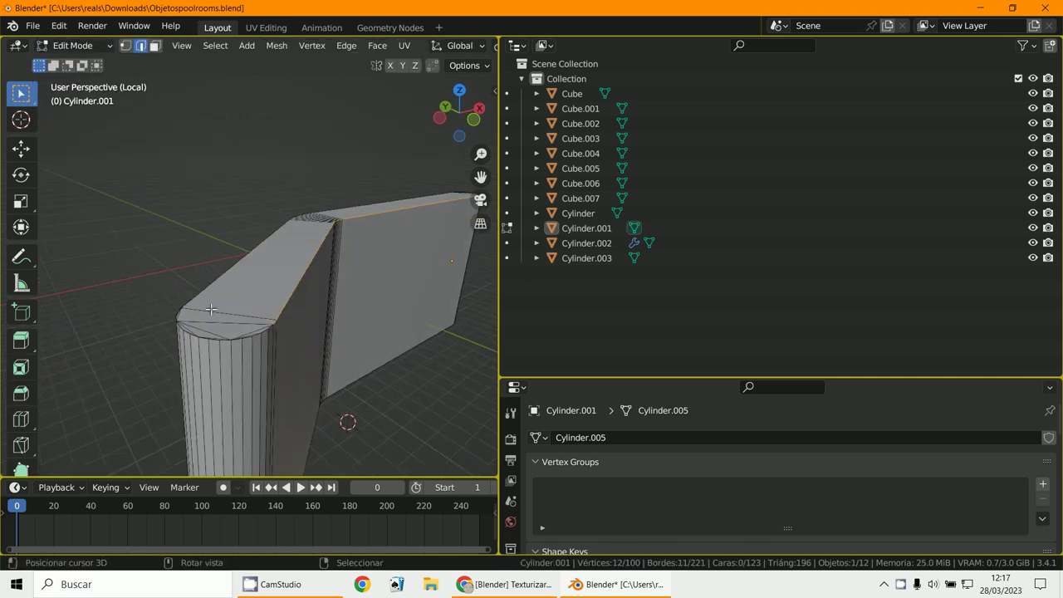
- Add the edges around the top rim of the wall's near rounded end to the selection, working from the inner side
scroll(246, 349, up, 4)
scroll(245, 346, down, 2)
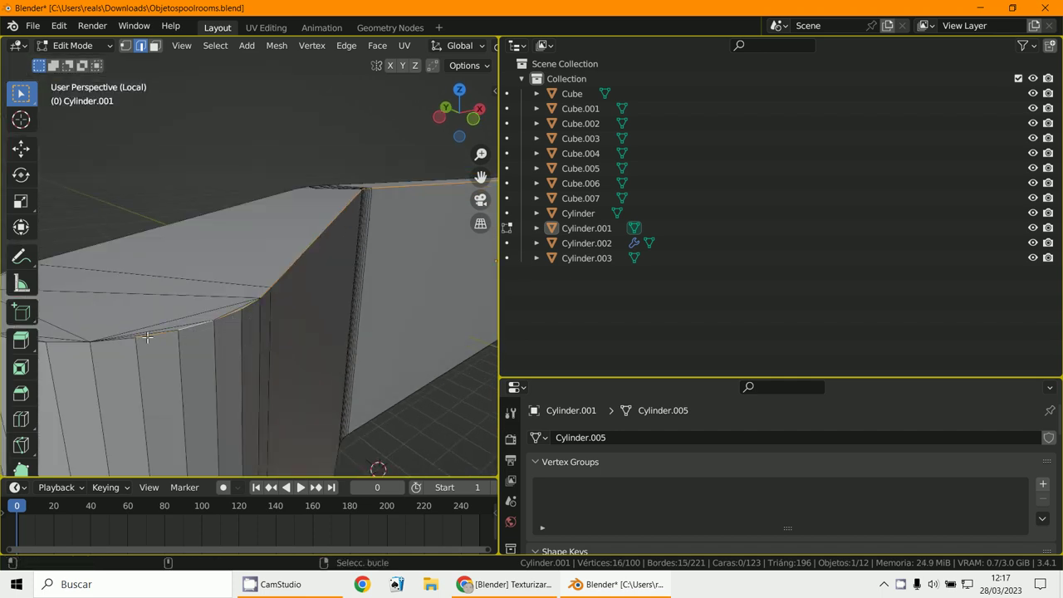
scroll(132, 355, down, 2)
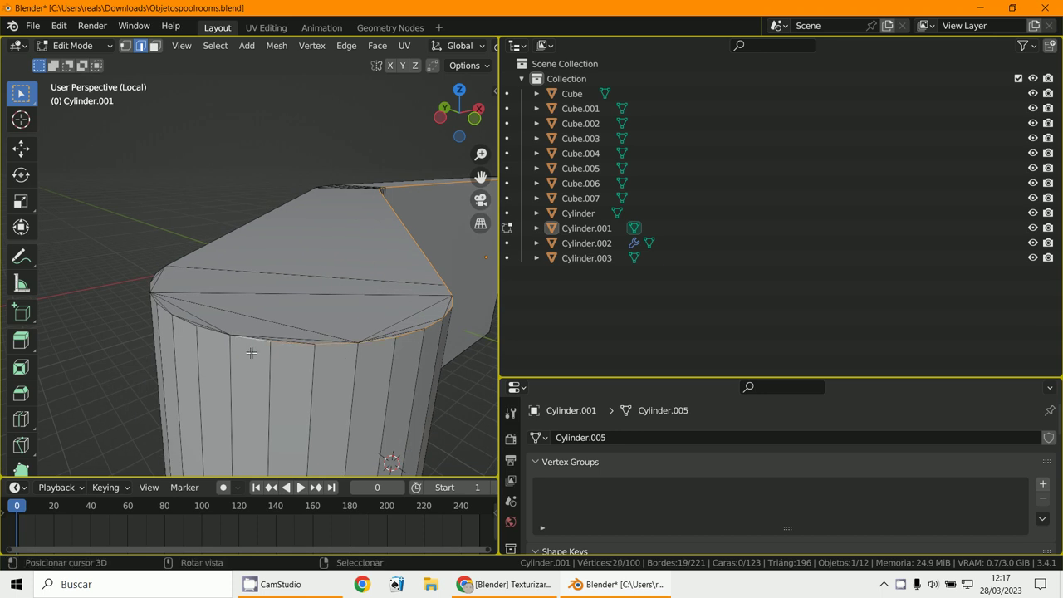
middle_drag(252, 352, 202, 342)
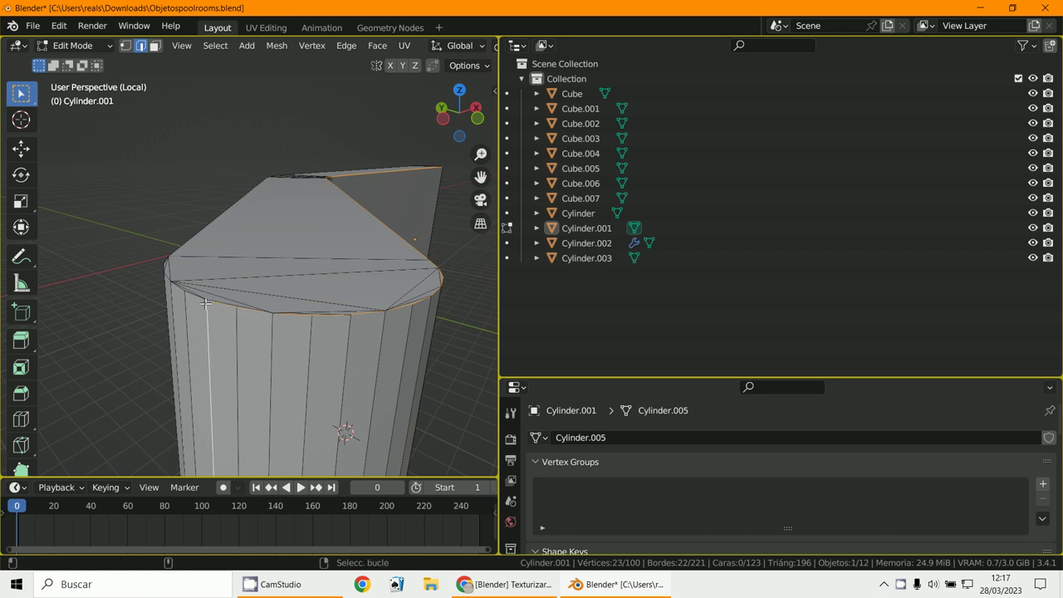
alt+middle_drag(207, 302, 232, 319)
scroll(247, 311, down, 5)
scroll(232, 319, up, 4)
- Add the outer top edge run and the remaining rim edges of the same rounded end to the selection
alt+shift+click(312, 312)
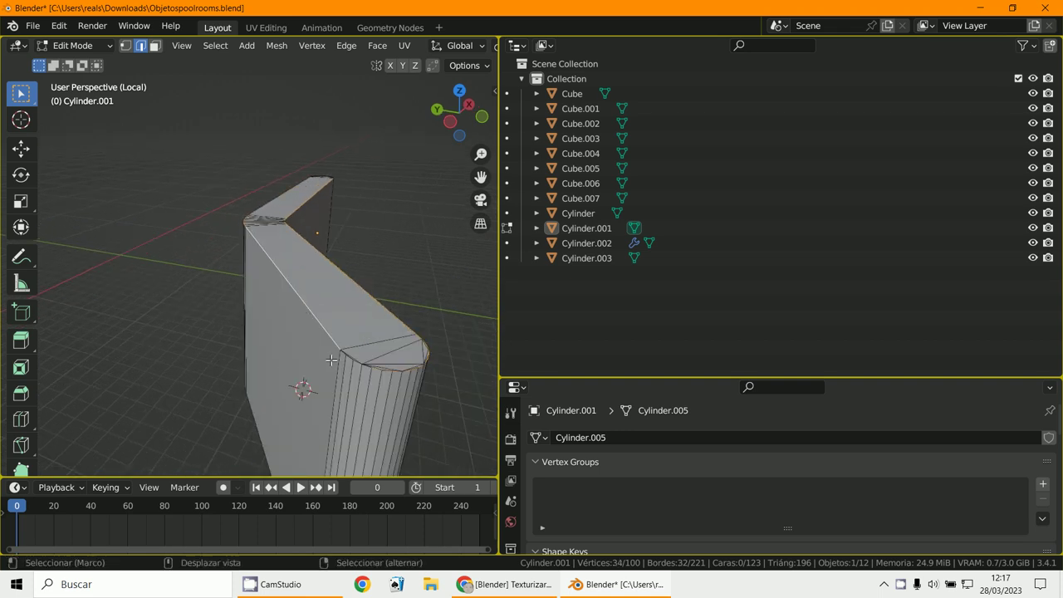
middle_drag(312, 311, 332, 291)
scroll(332, 290, up, 3)
middle_drag(349, 341, 304, 341)
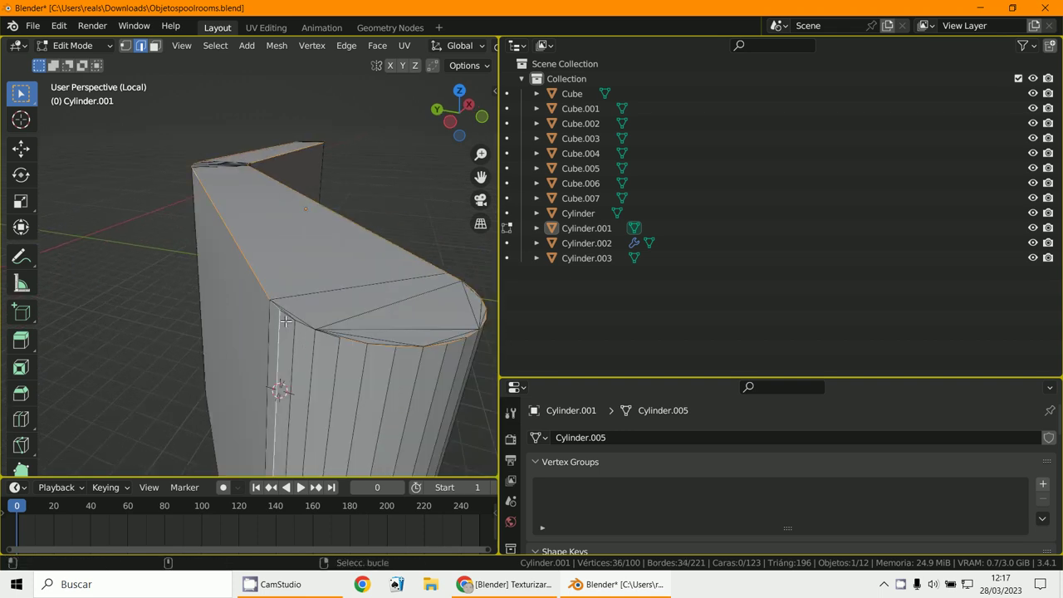
shift+click(282, 342)
shift+click(316, 336)
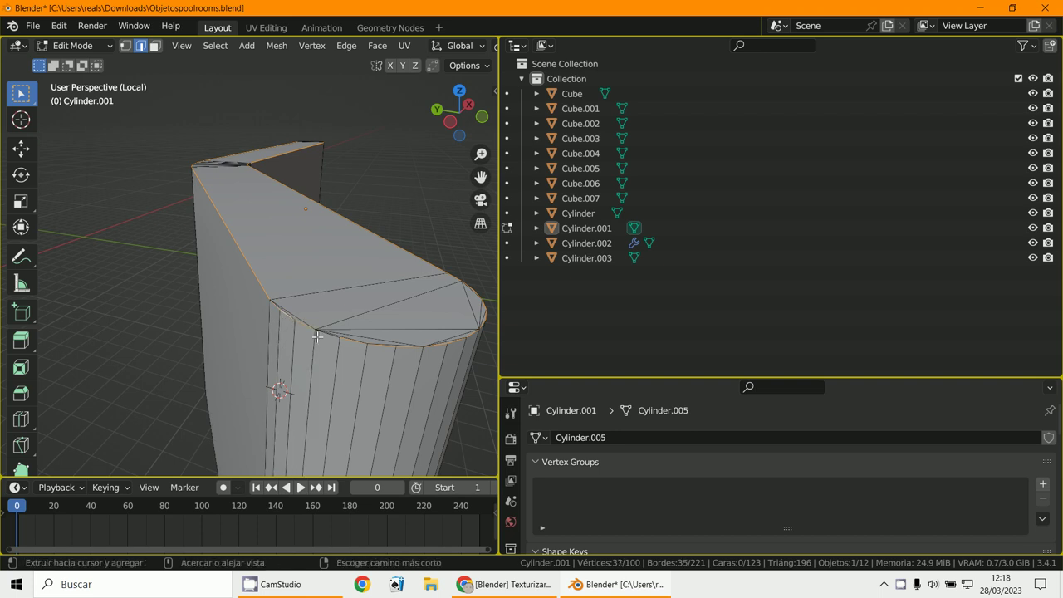
shift+click(321, 336)
- Add the top rim edges of the wall's opposite rounded end to complete the selected loop around the top face
scroll(321, 335, down, 5)
middle_drag(322, 335, 205, 331)
scroll(205, 331, up, 7)
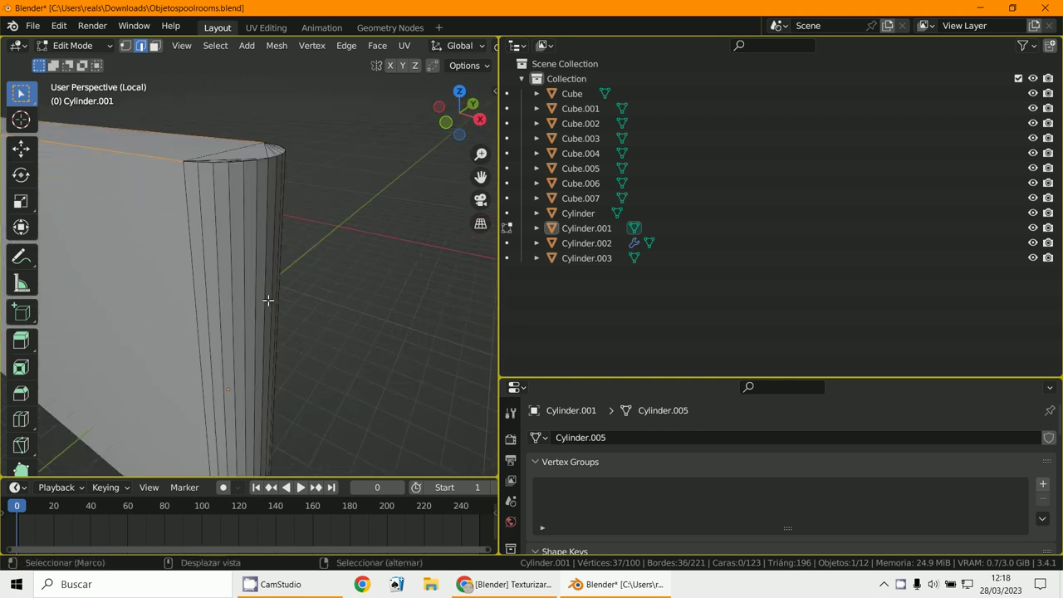
shift+middle_drag(268, 299, 270, 360)
scroll(263, 358, up, 2)
scroll(248, 349, up, 3)
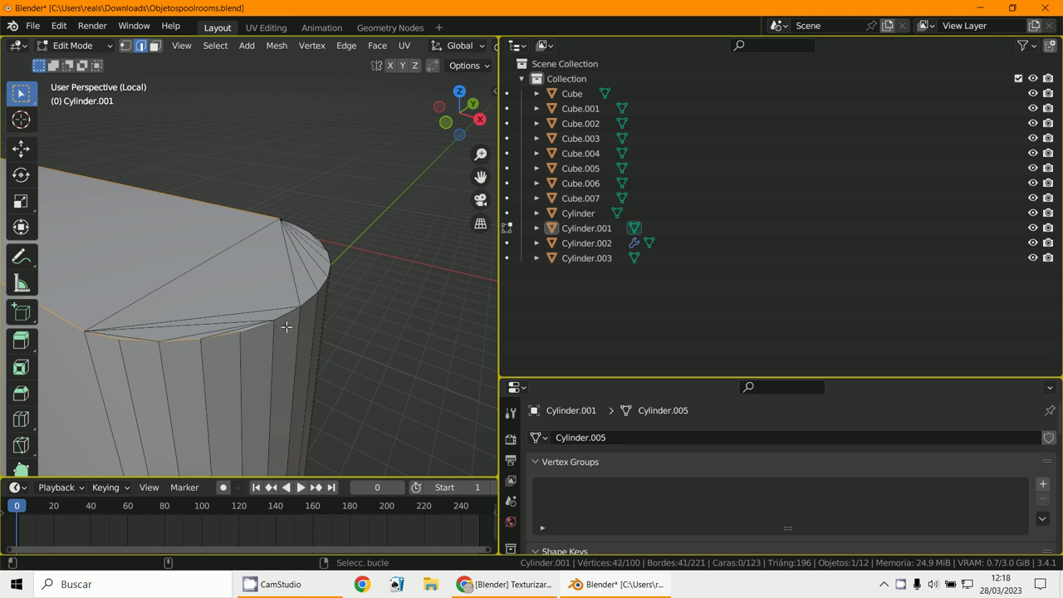
middle_drag(310, 306, 377, 309)
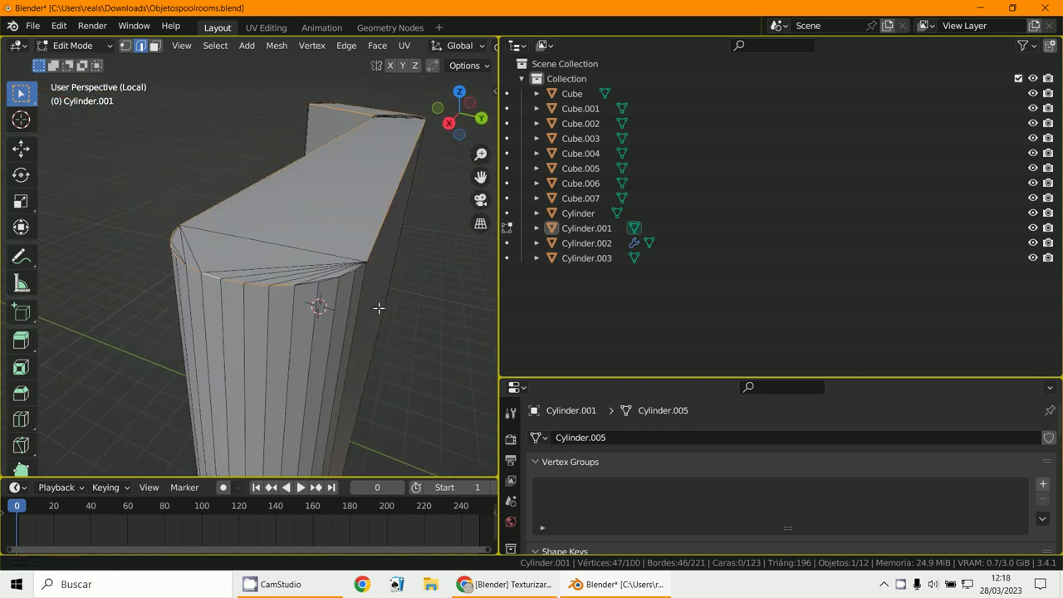
scroll(377, 308, up, 1)
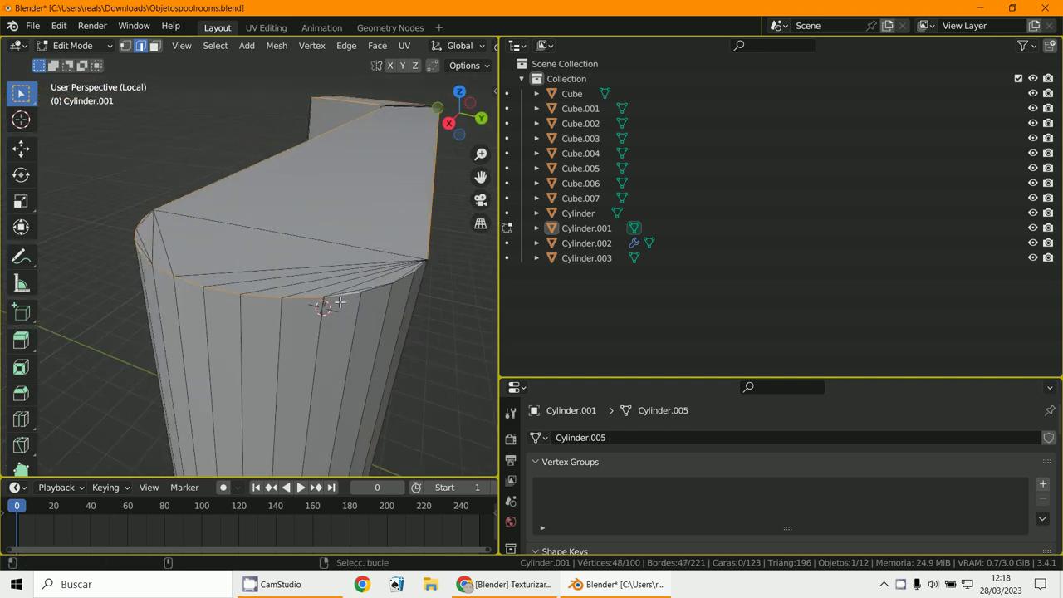
shift+click(420, 274)
scroll(422, 274, down, 1)
middle_drag(422, 273, 162, 323)
scroll(344, 290, down, 2)
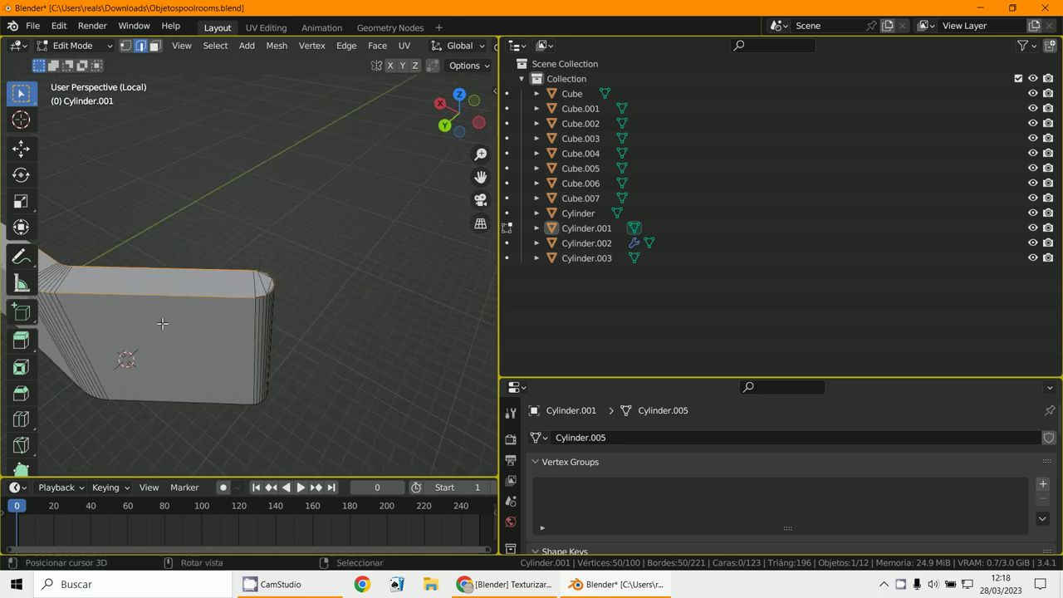
- Mark the selected edge loop around the wall's top face as a seam
scroll(162, 323, up, 3)
middle_drag(296, 342, 346, 310)
scroll(249, 332, up, 2)
key(ctrl+e)
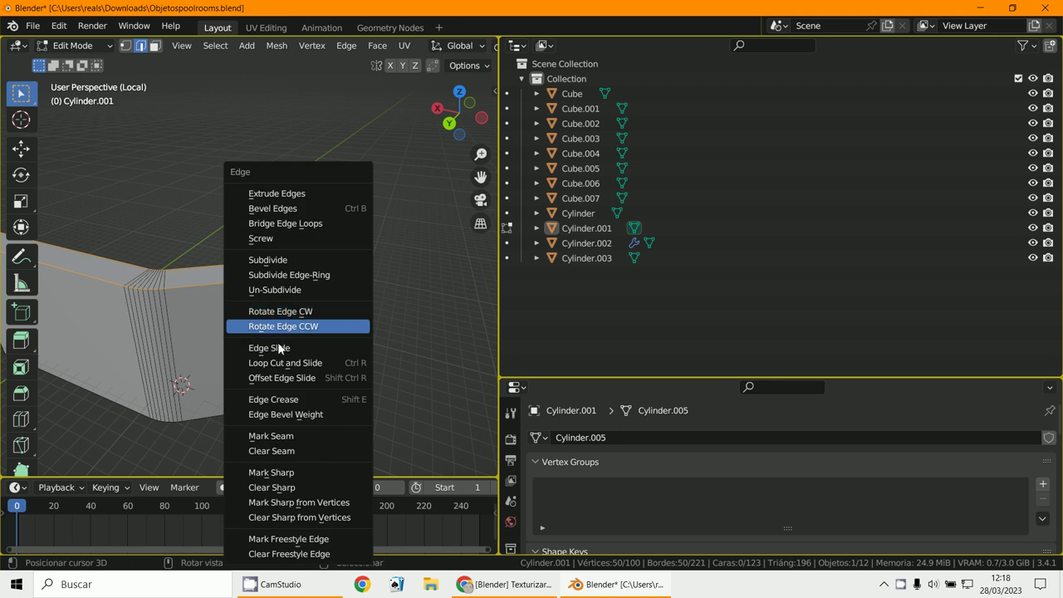
click(280, 436)
- Switch to the front view of the wall and widen the 3D viewport again
scroll(280, 428, down, 3)
shift+middle_drag(248, 338, 468, 321)
key(KP_1)
scroll(413, 354, down, 3)
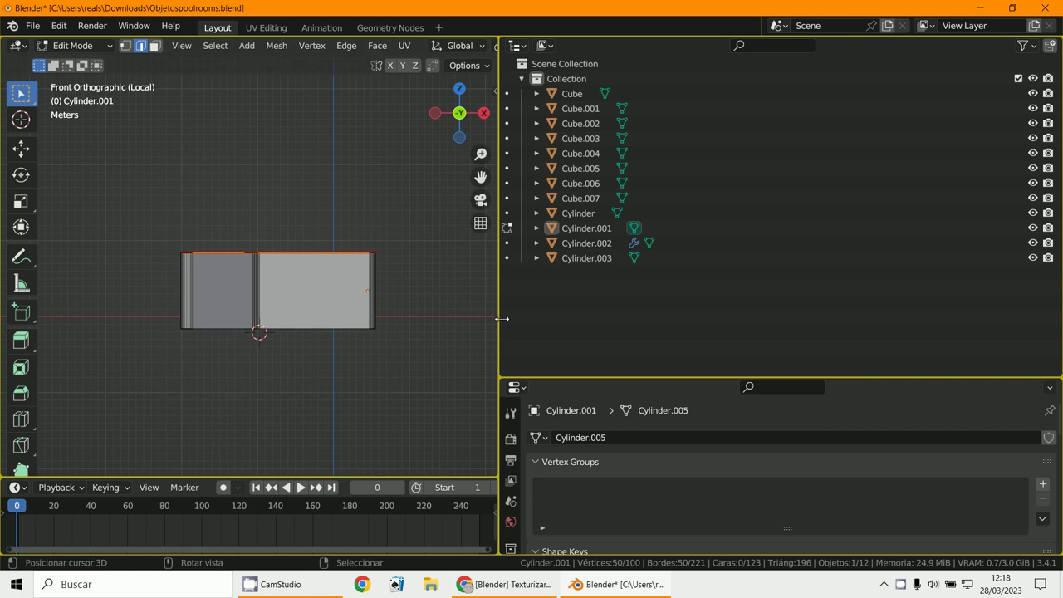
drag(498, 318, 768, 357)
scroll(415, 363, up, 2)
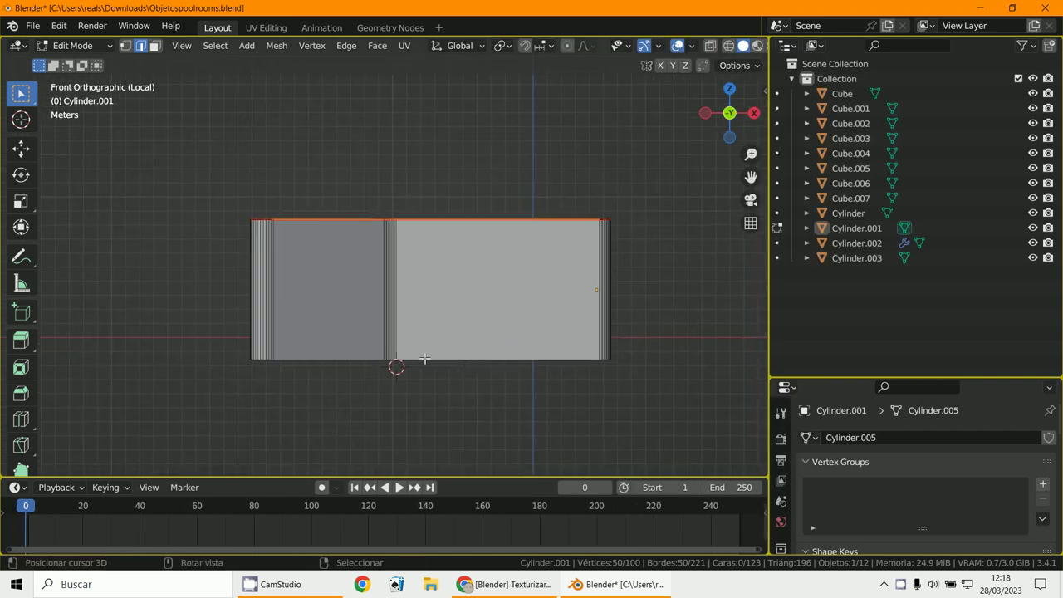
middle_drag(399, 363, 498, 400)
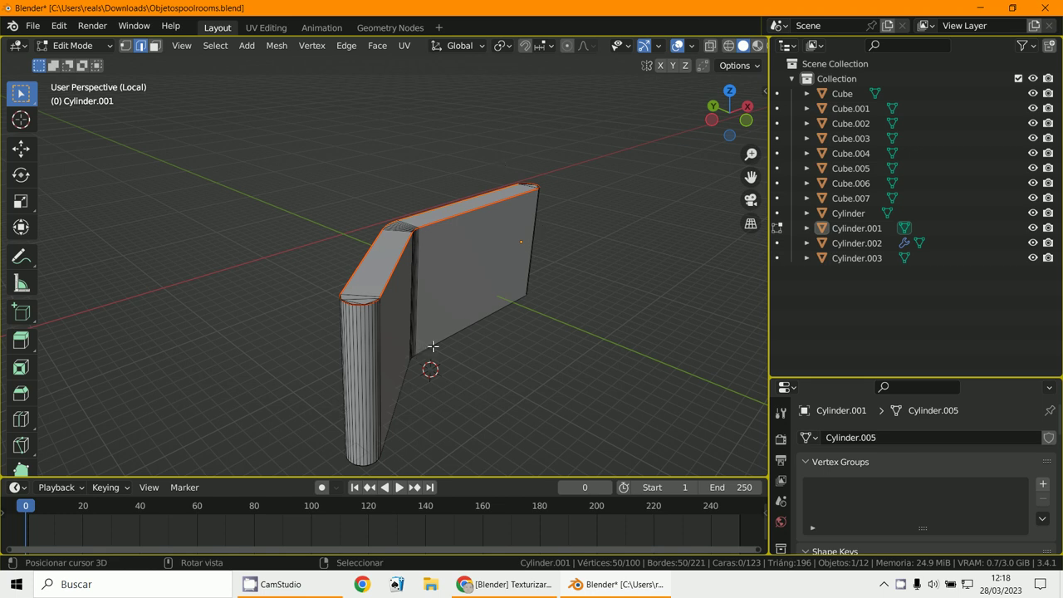
middle_drag(434, 346, 328, 280)
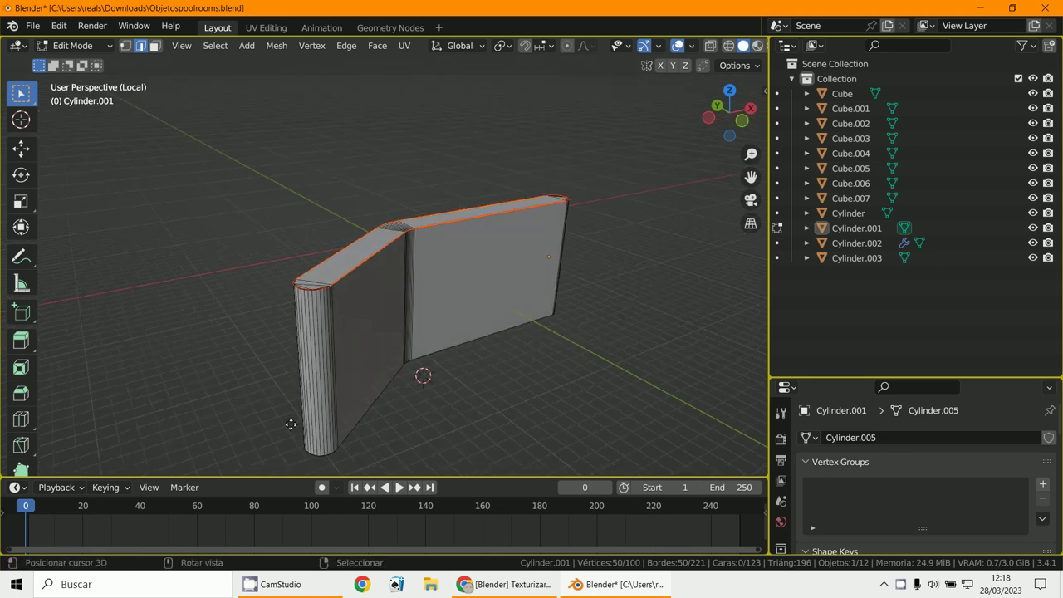
right_drag(291, 425, 287, 435)
key(ctrl+z)
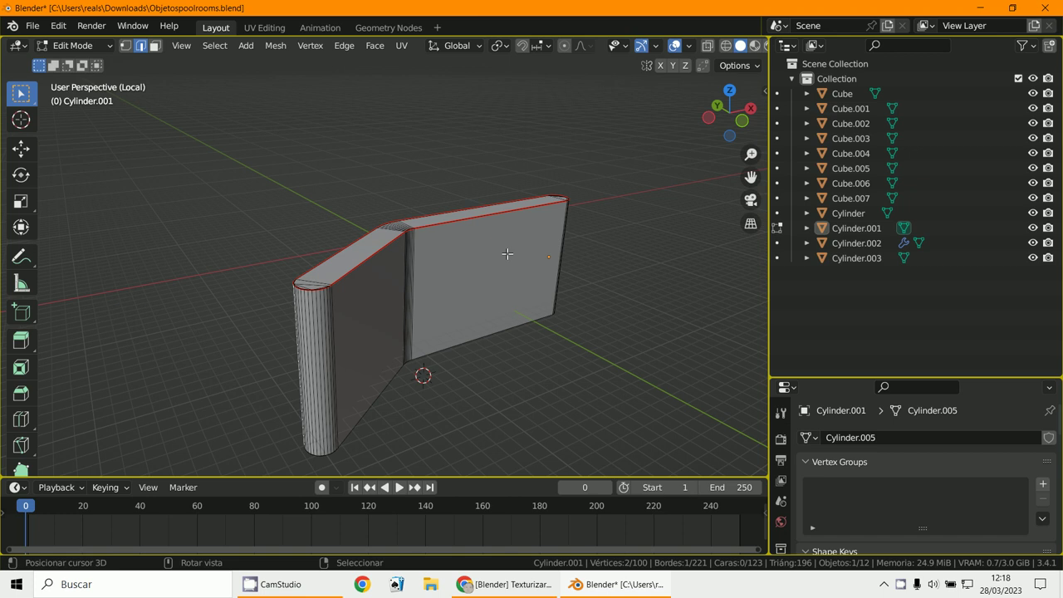
- Try to mark a vertical edge in the wall's inner bend as a seam
middle_drag(490, 301, 418, 270)
scroll(384, 313, up, 2)
scroll(418, 270, up, 5)
key(ctrl+e)
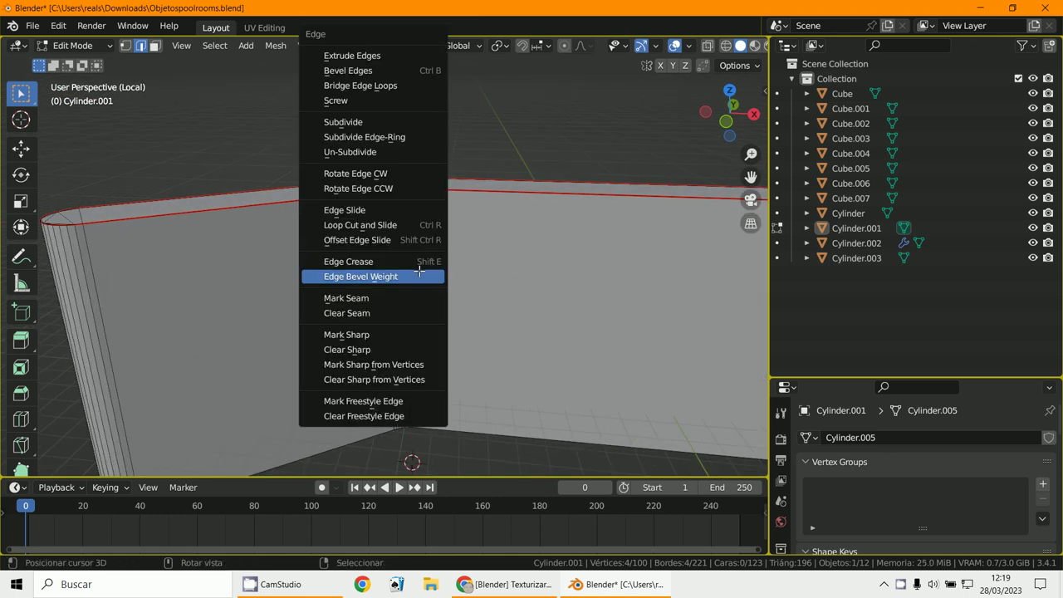
click(380, 298)
scroll(385, 296, down, 4)
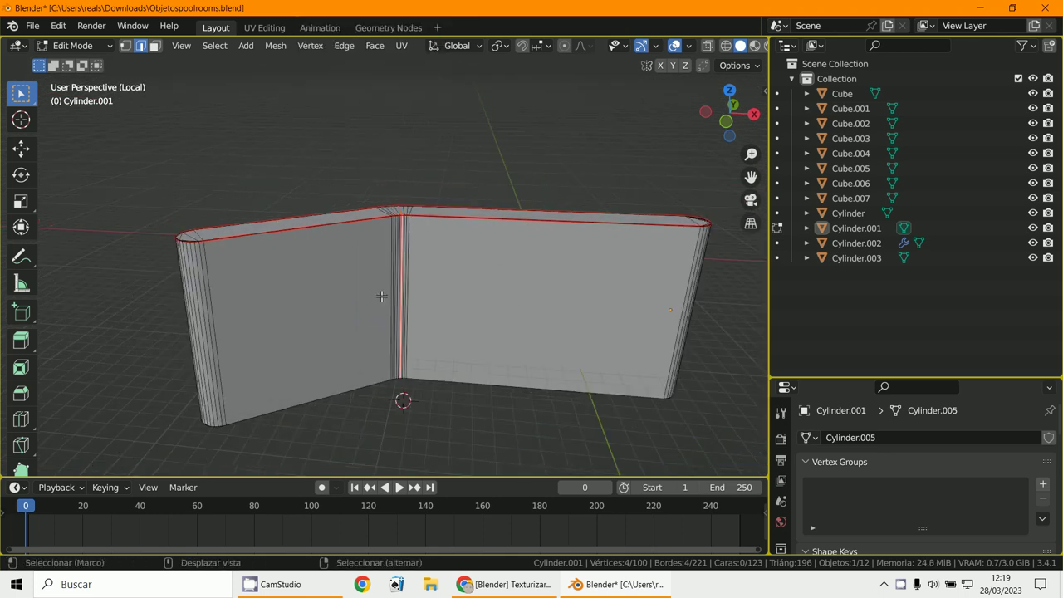
- Select the vertical edge where one rounded end of the wall meets its flat inner face
shift+middle_drag(385, 296, 520, 277)
scroll(385, 269, up, 1)
mouse_move(386, 267)
middle_down()
mouse_move(490, 271)
mouse_move(374, 272)
middle_up()
scroll(374, 272, up, 3)
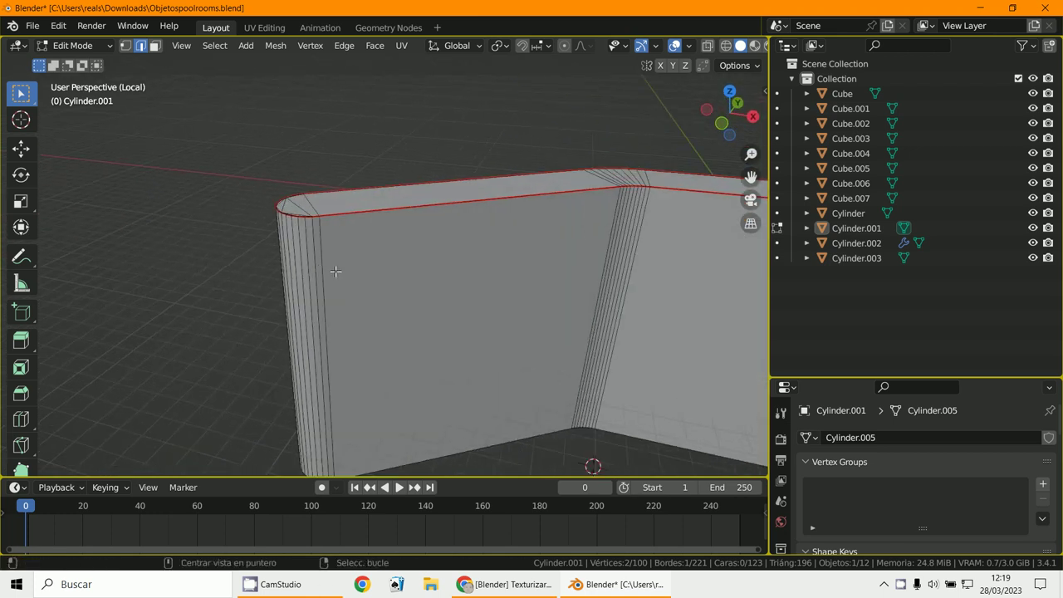
alt+middle_drag(323, 261, 425, 351)
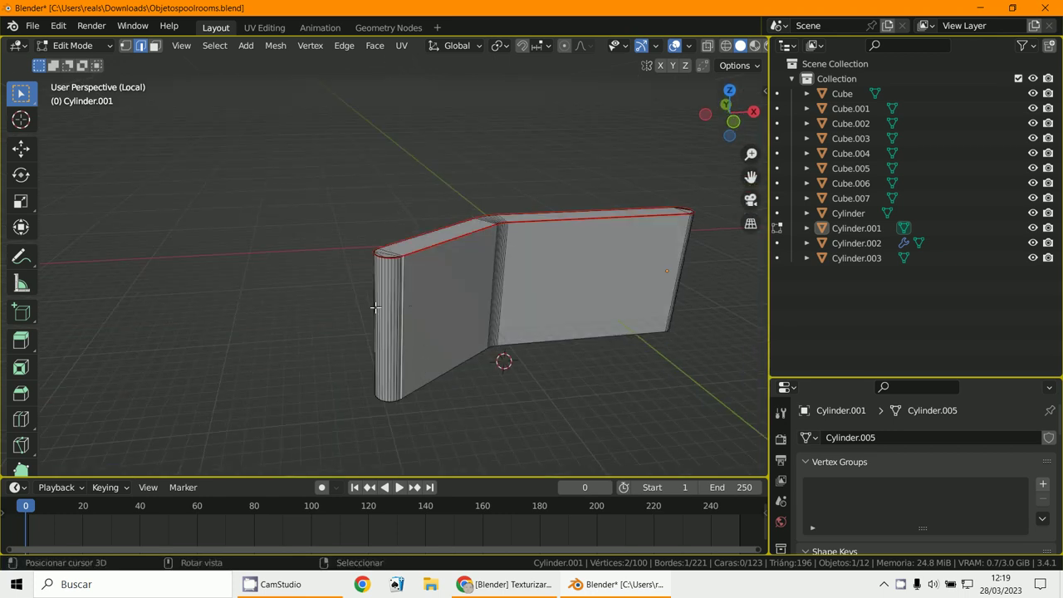
- Add the matching vertical edge at the wall's opposite rounded end and mark both edges as seams
middle_drag(598, 291, 498, 272)
shift+middle_drag(623, 323, 512, 299)
middle_drag(350, 340, 382, 330)
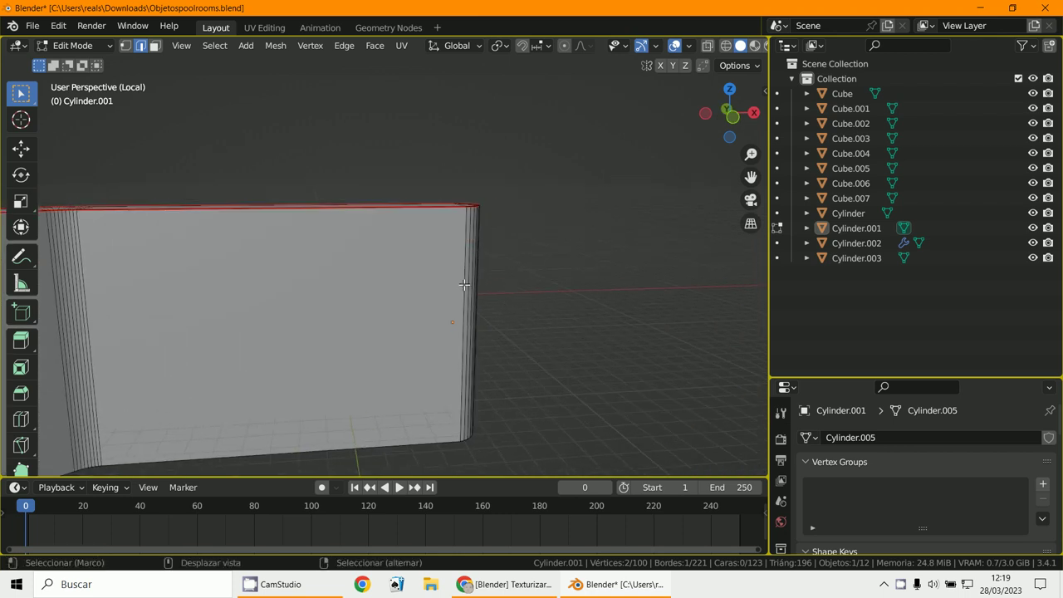
key(ctrl+e)
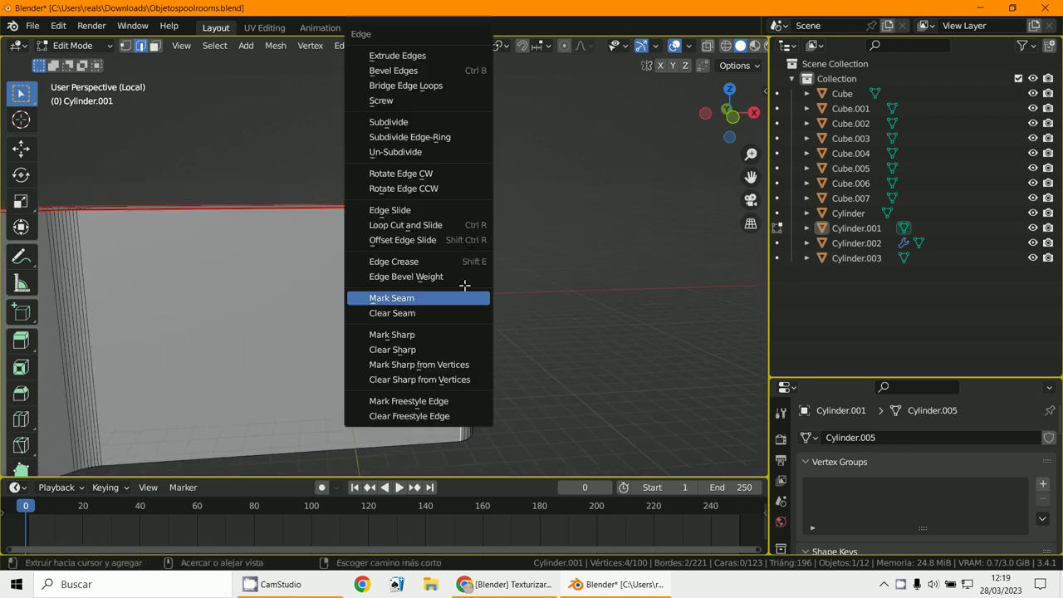
click(463, 299)
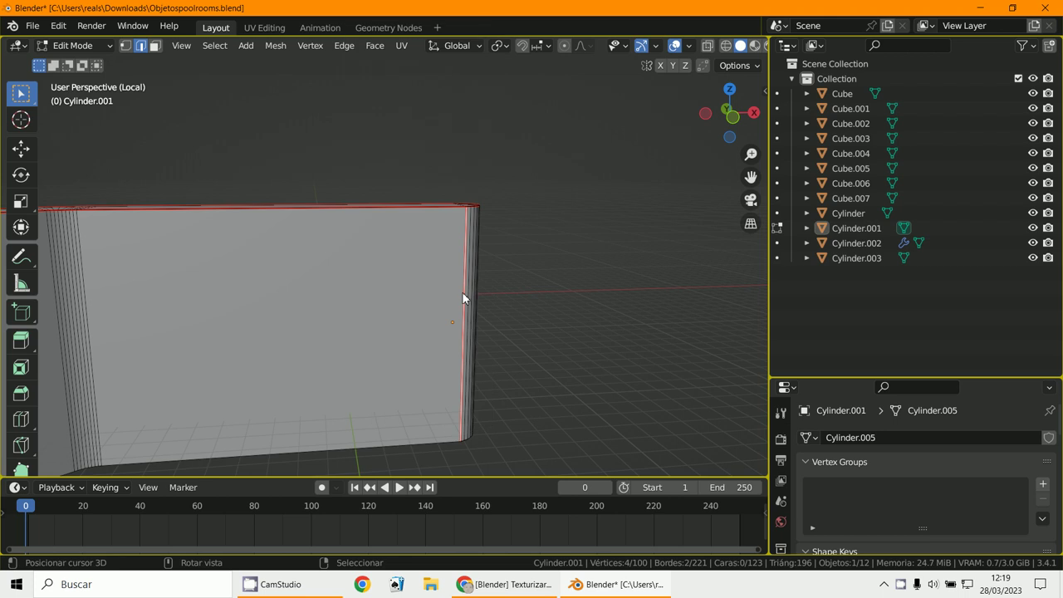
- Select the long outline edges of the wall's underside and the first rim edges of one rounded end
middle_drag(462, 296, 429, 329)
scroll(430, 329, up, 4)
shift+middle_drag(449, 241, 461, 315)
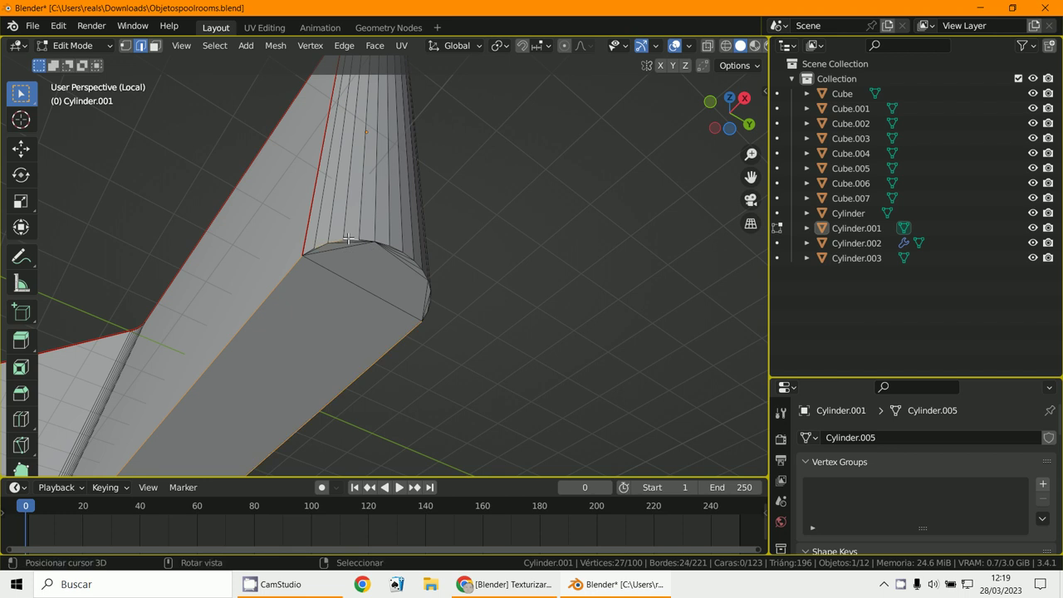
key(KP_Decimal)
scroll(449, 248, up, 2)
shift+middle_drag(448, 247, 242, 347)
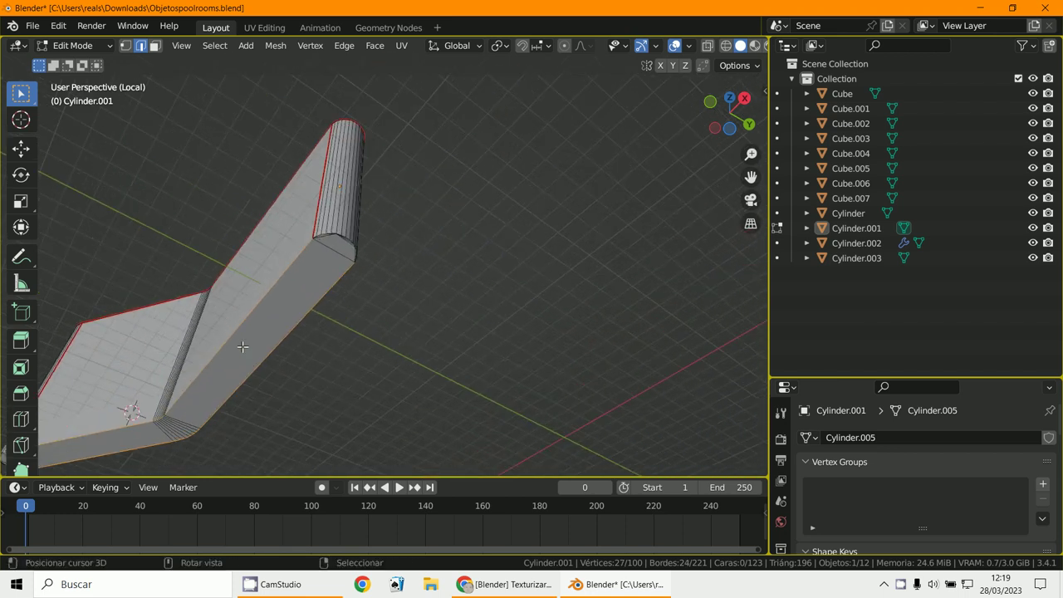
- Add the remaining underside rim edges of that rounded end, leaving its vertical edges out of the selection
scroll(242, 347, up, 8)
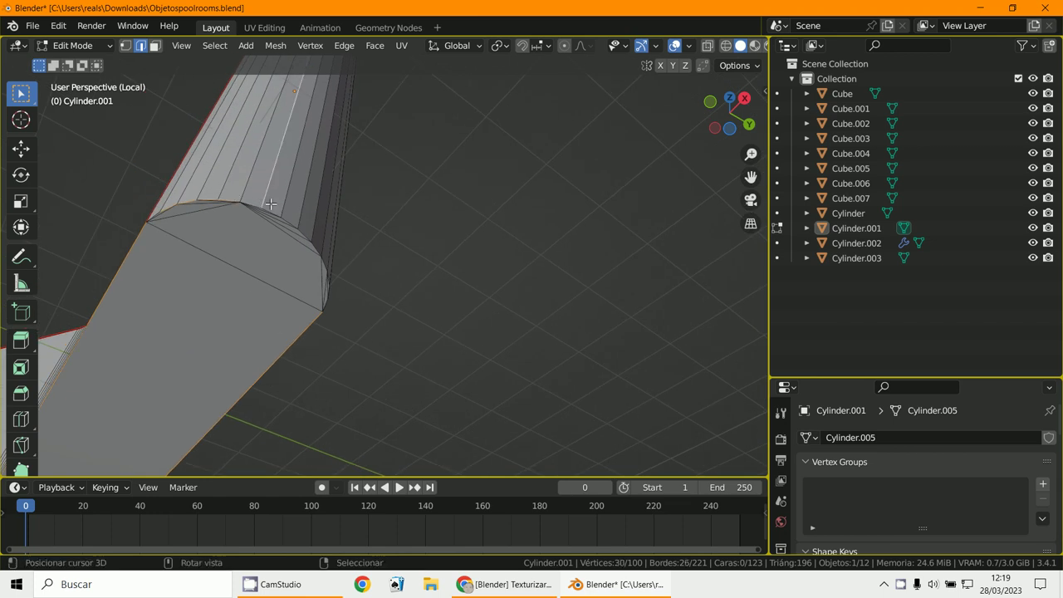
alt+shift+click(267, 203)
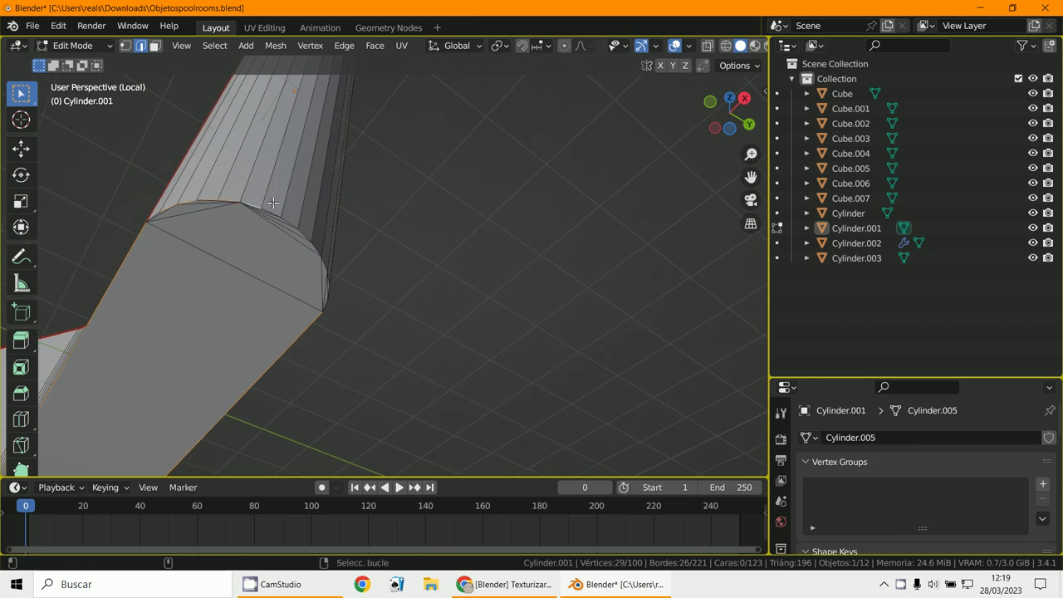
alt+middle_drag(308, 244, 378, 258)
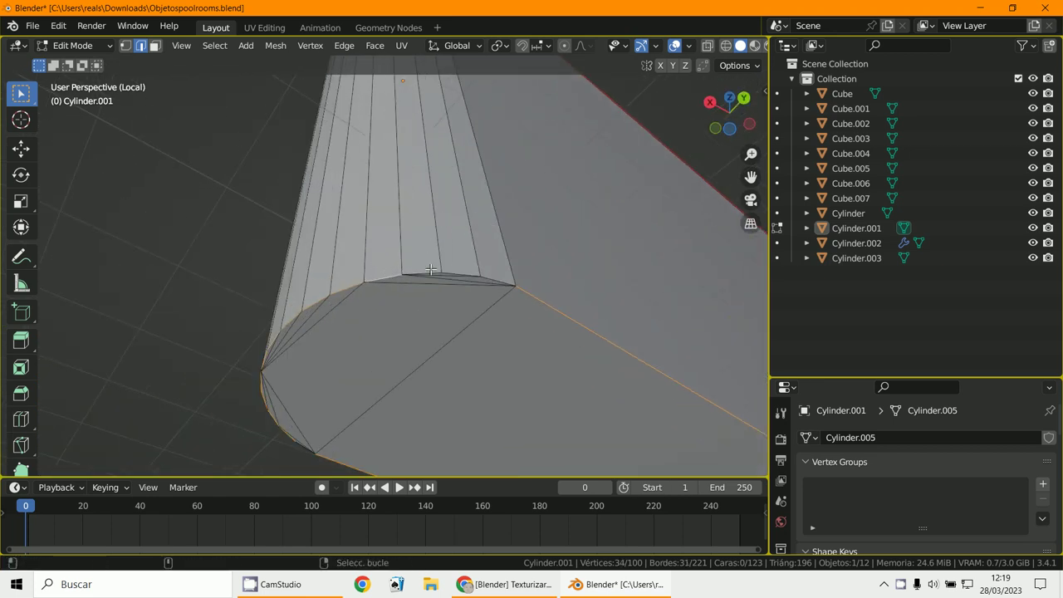
alt+middle_drag(482, 274, 577, 301)
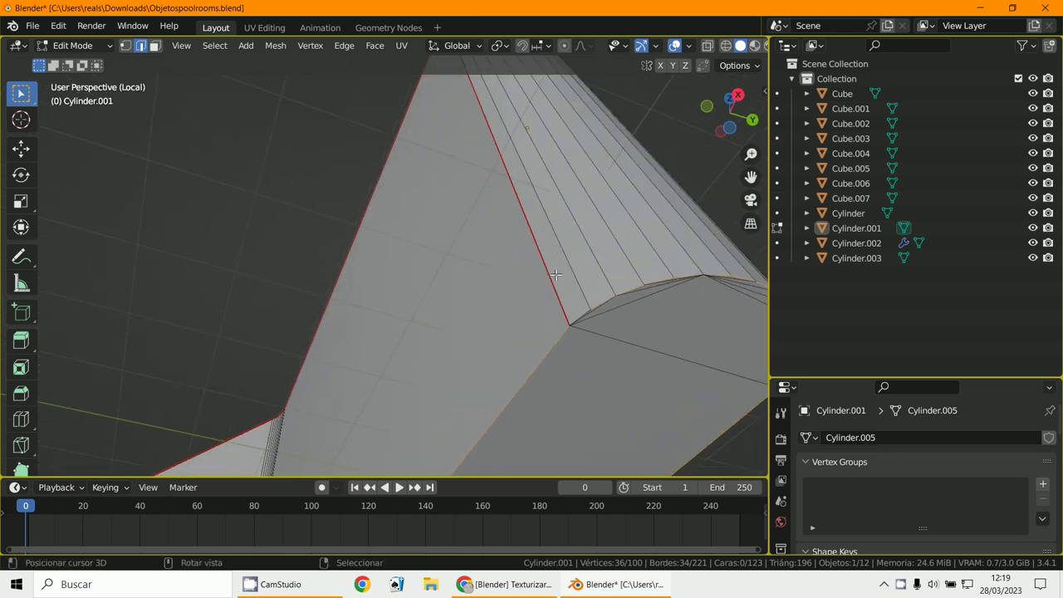
alt+click(583, 310)
- Add the first underside rim edges of the opposite rounded end, starting from the inner face side
scroll(579, 308, down, 4)
middle_drag(373, 204, 506, 204)
scroll(505, 204, down, 2)
shift+middle_drag(343, 277, 681, 382)
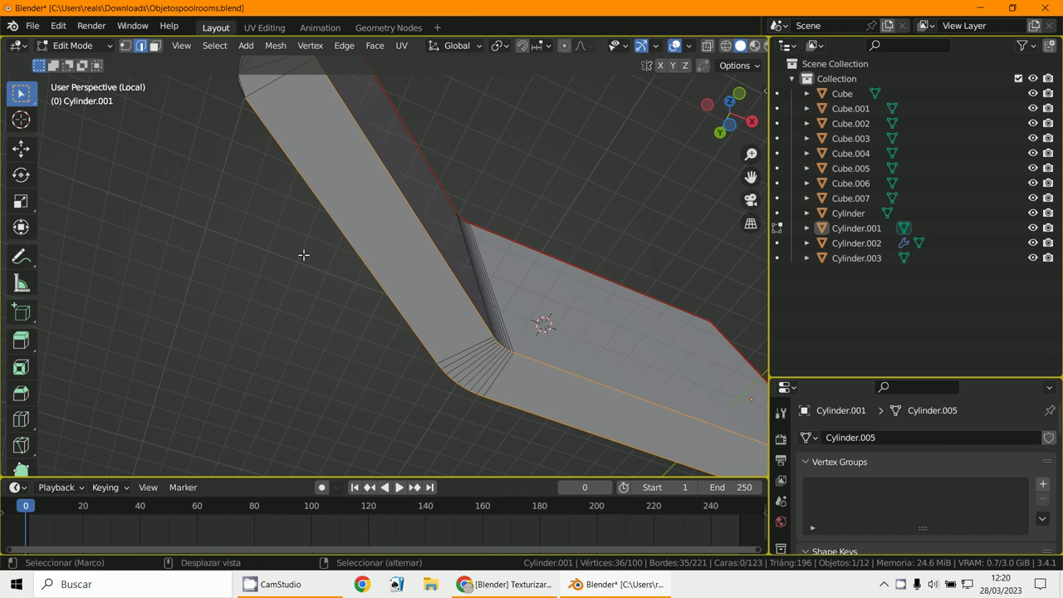
middle_drag(303, 255, 420, 283)
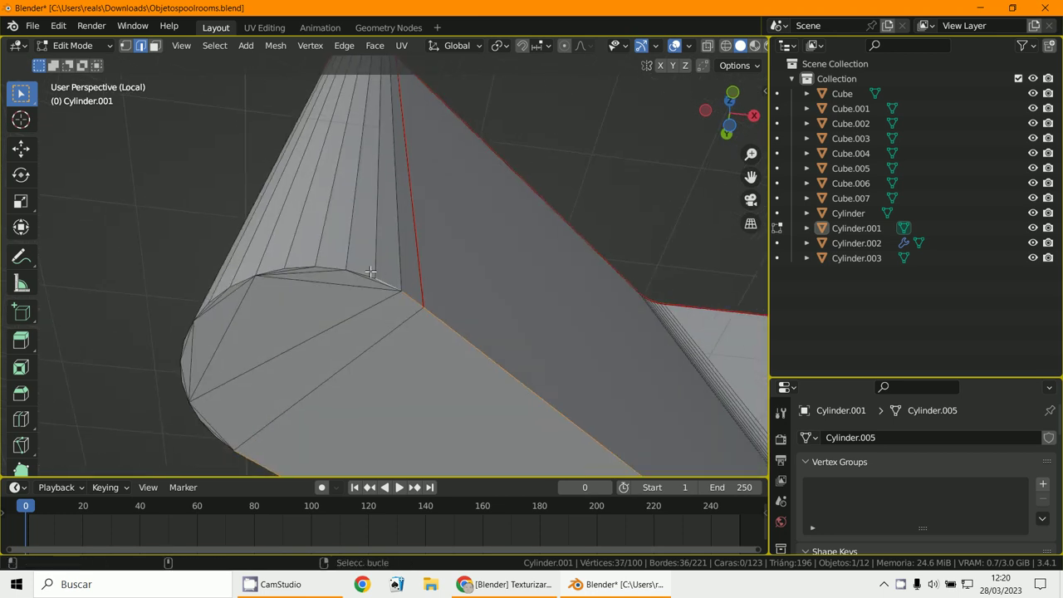
alt+shift+right_click(275, 267)
middle_drag(274, 268, 443, 210)
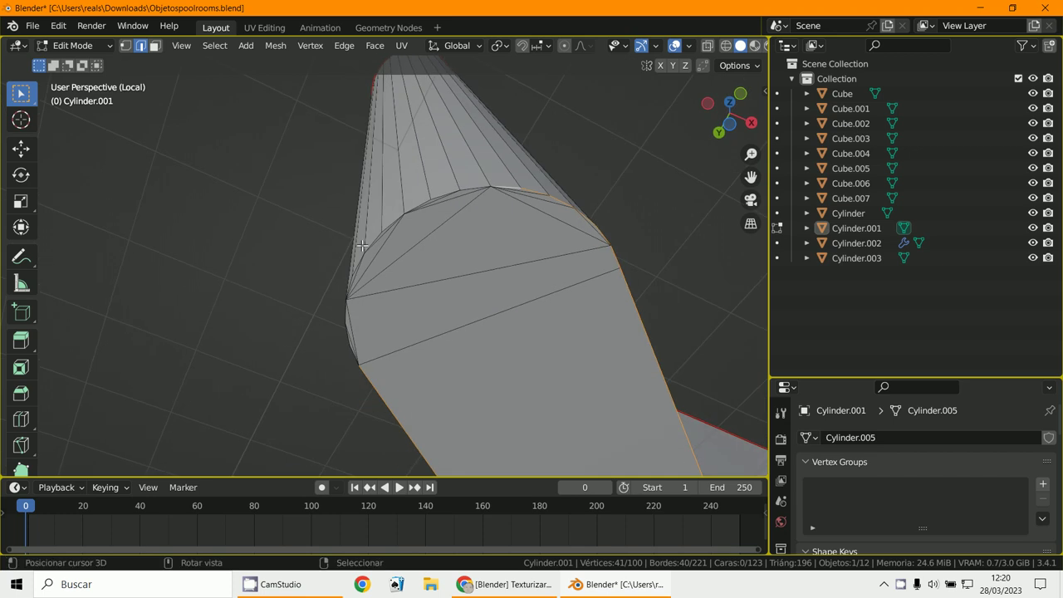
- Complete the underside loop with the rest of this end's rim edges and mark the loop as a seam
alt+shift+click(465, 181)
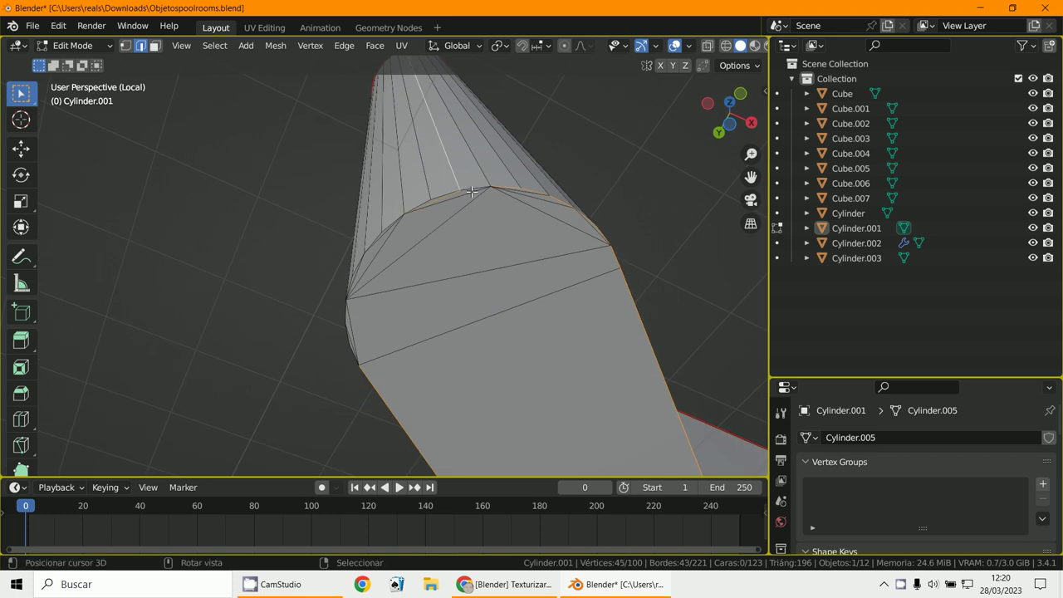
shift+click(421, 198)
mouse_move(421, 198)
middle_down()
mouse_move(392, 214)
mouse_move(418, 217)
middle_up()
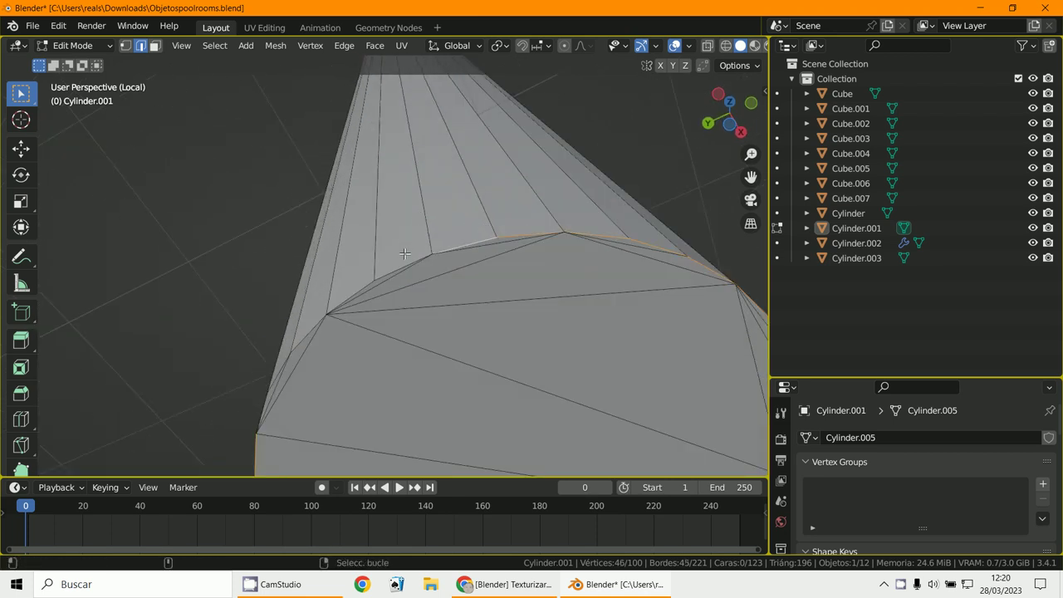
middle_drag(362, 280, 460, 256)
shift+click(365, 286)
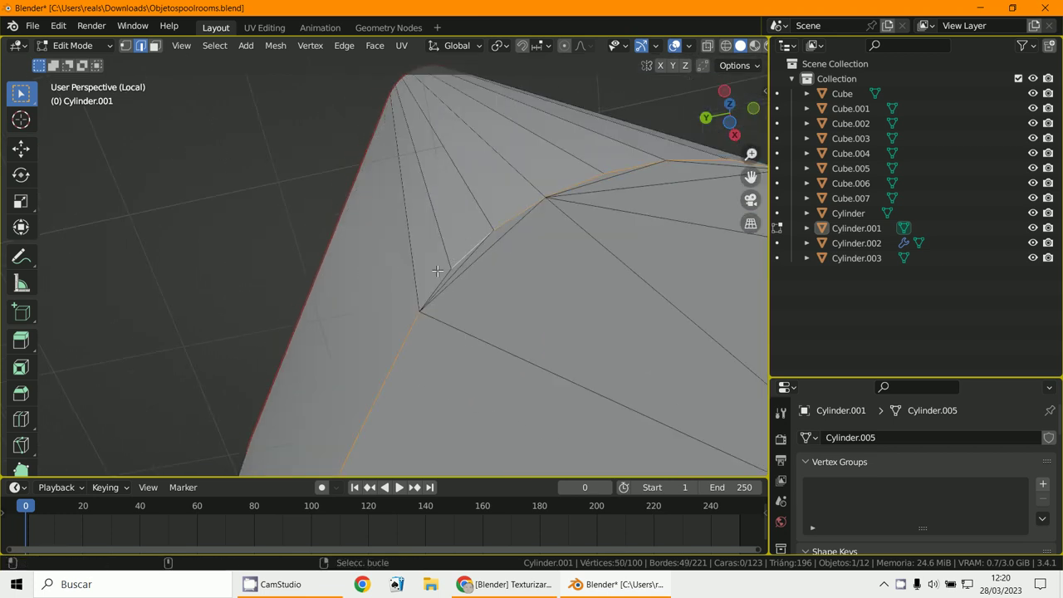
key(ctrl+e)
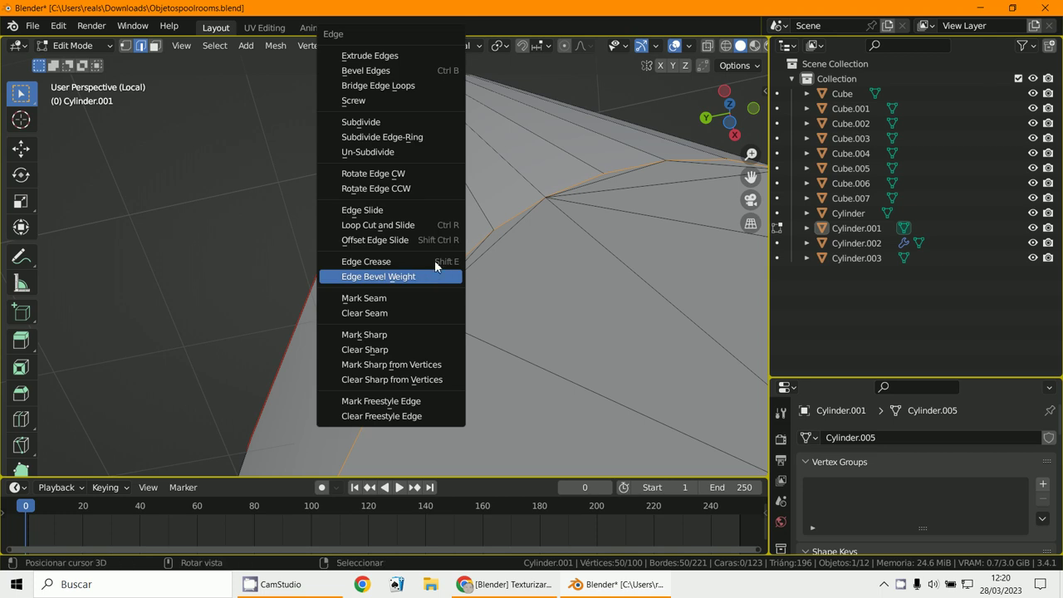
click(389, 302)
- Examine the seams along the wall's top, underside and rounded ends from several sides
scroll(396, 301, down, 10)
middle_drag(399, 294, 311, 400)
scroll(384, 355, up, 2)
middle_drag(386, 357, 353, 407)
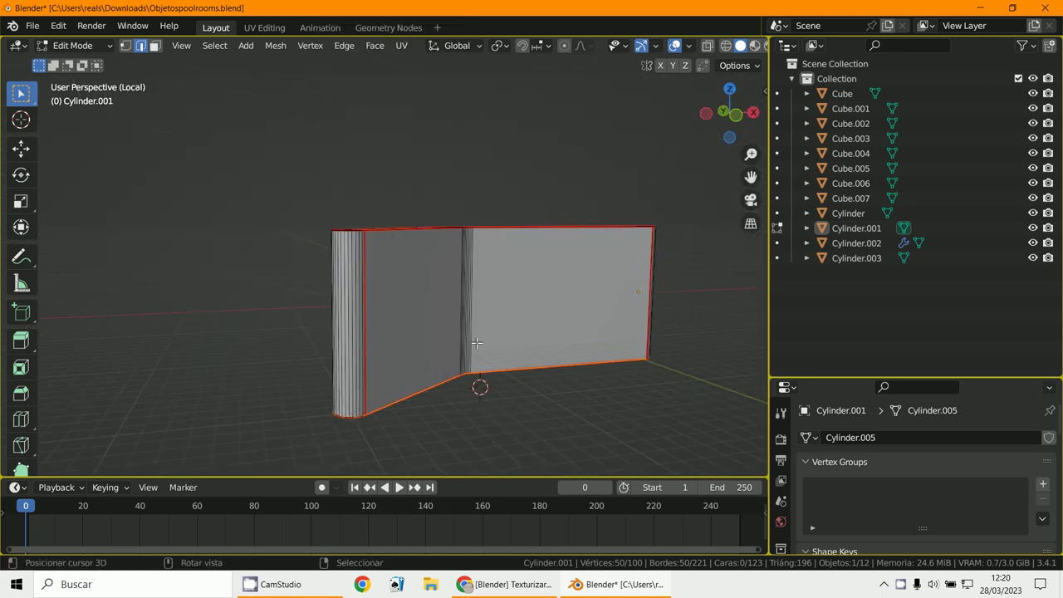
scroll(476, 342, down, 3)
middle_drag(515, 330, 418, 316)
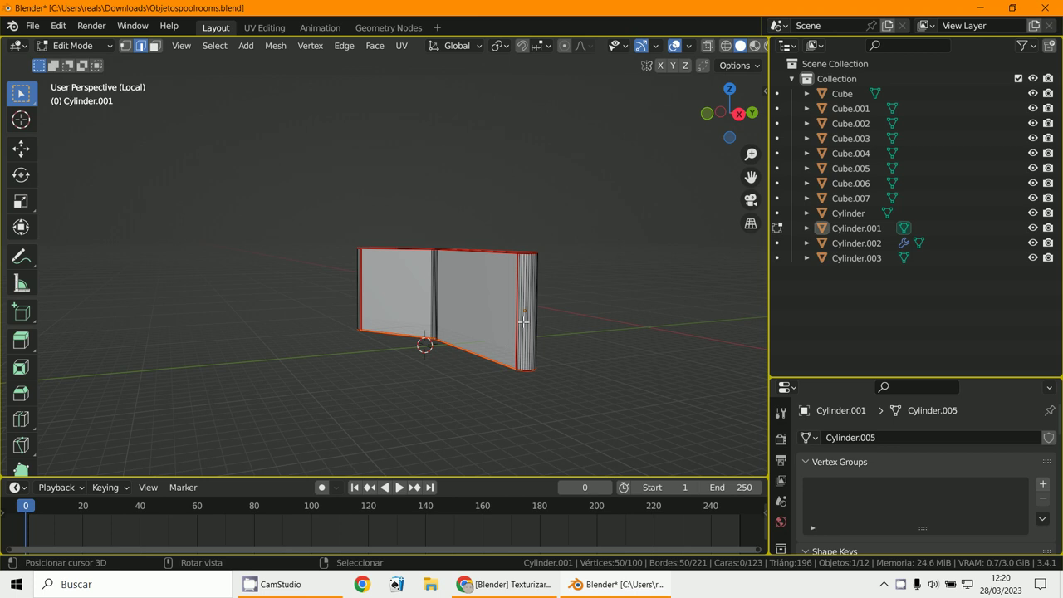
middle_drag(524, 320, 304, 297)
middle_drag(318, 356, 645, 254)
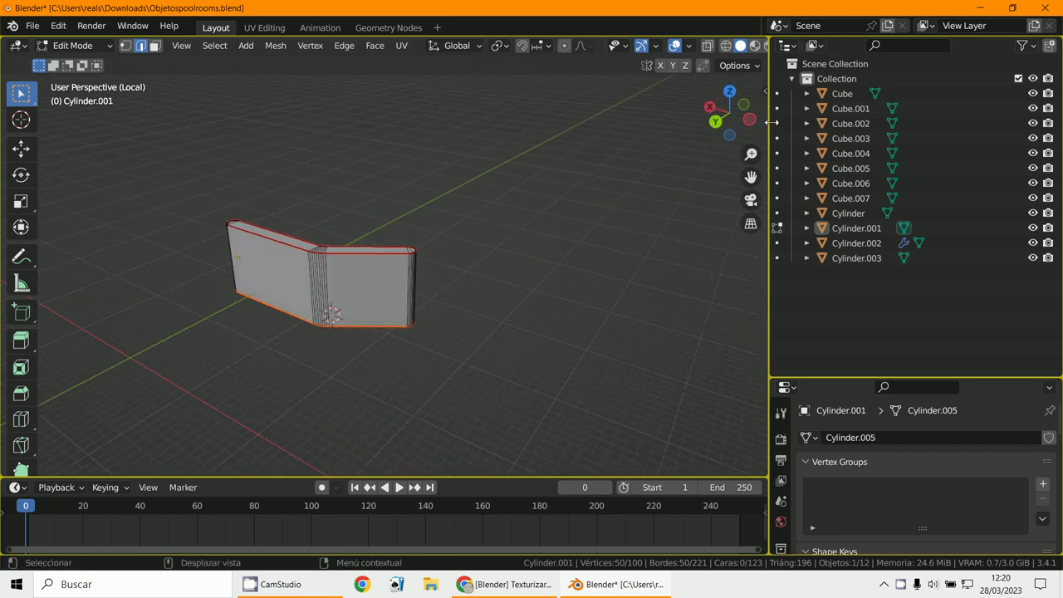
- Enlarge the Outliner area beside the 3D view and turn it into a UV Editor
drag(770, 125, 502, 108)
click(518, 46)
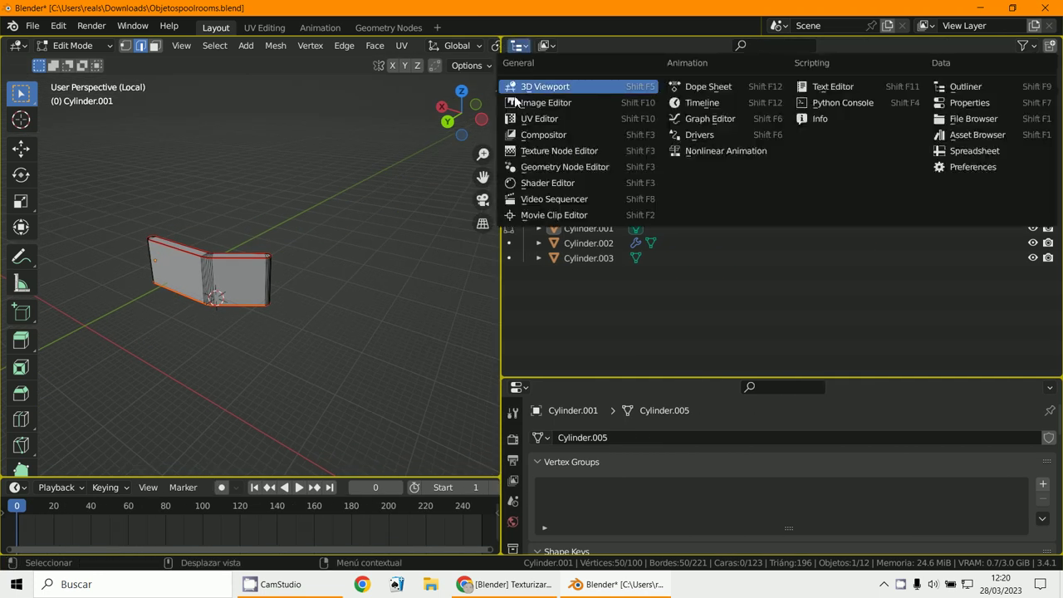
click(547, 119)
scroll(831, 205, up, 3)
scroll(850, 225, down, 1)
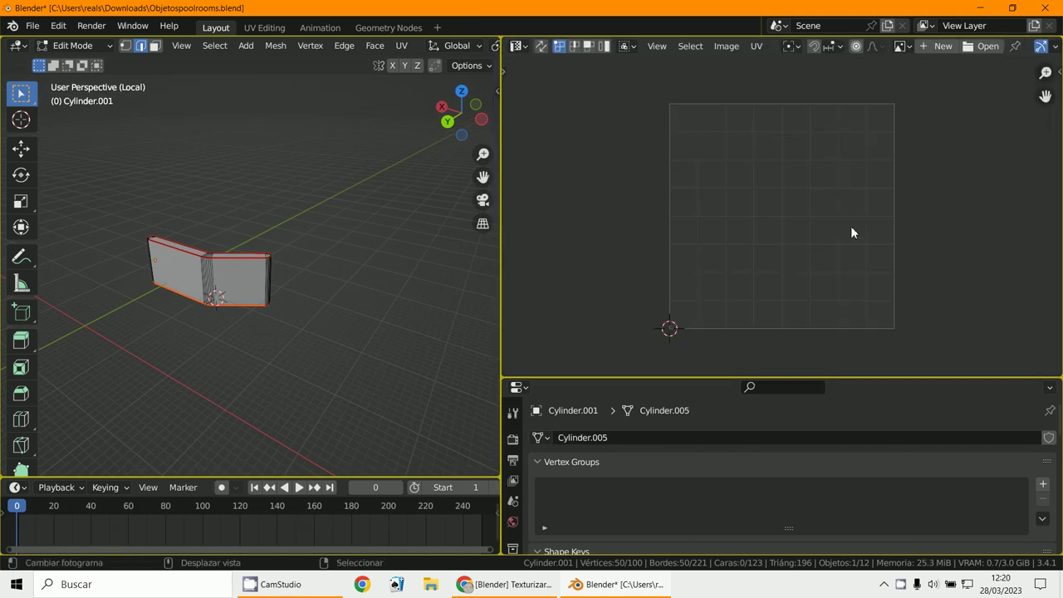
- Select the wall's whole mesh and unwrap it along the marked seams
key(a)
key(u)
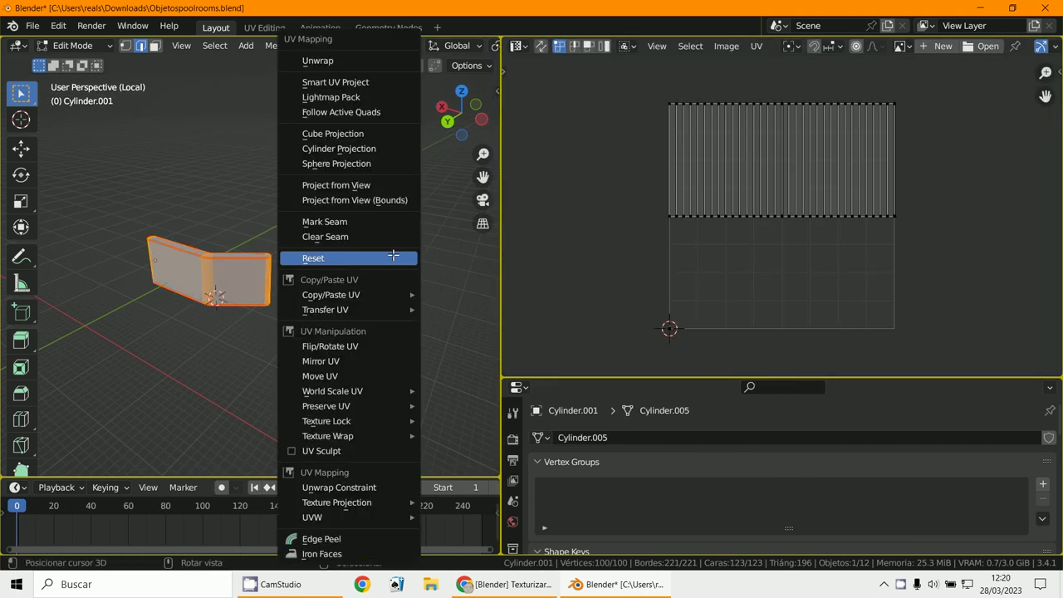
click(354, 62)
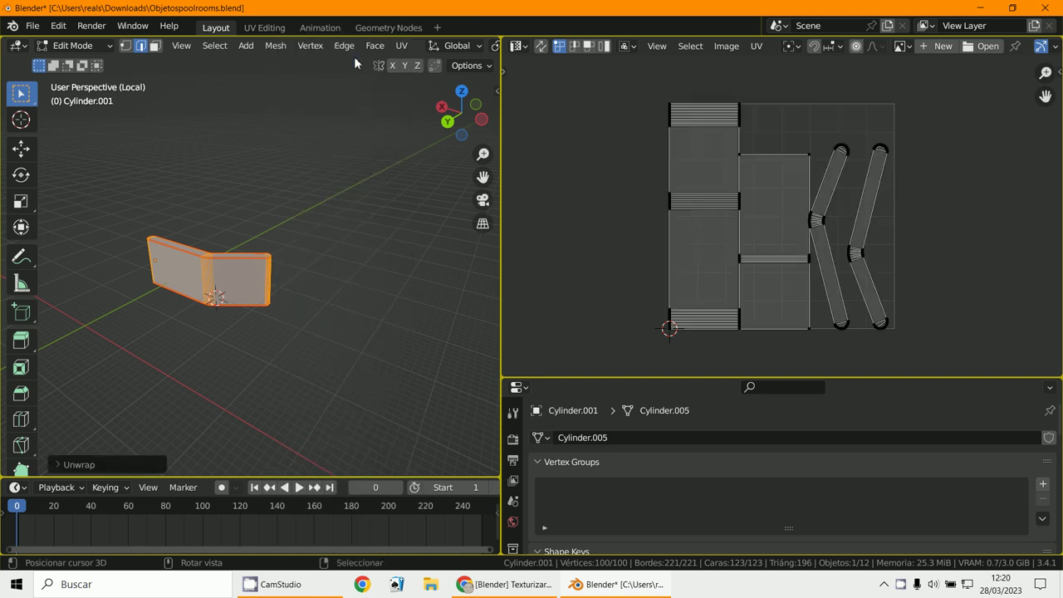
- Switch to face selection and select the two large flat faces on the wall's inner side
shift+middle_drag(359, 239, 410, 234)
scroll(390, 248, up, 3)
middle_drag(177, 199, 272, 238)
scroll(272, 237, up, 2)
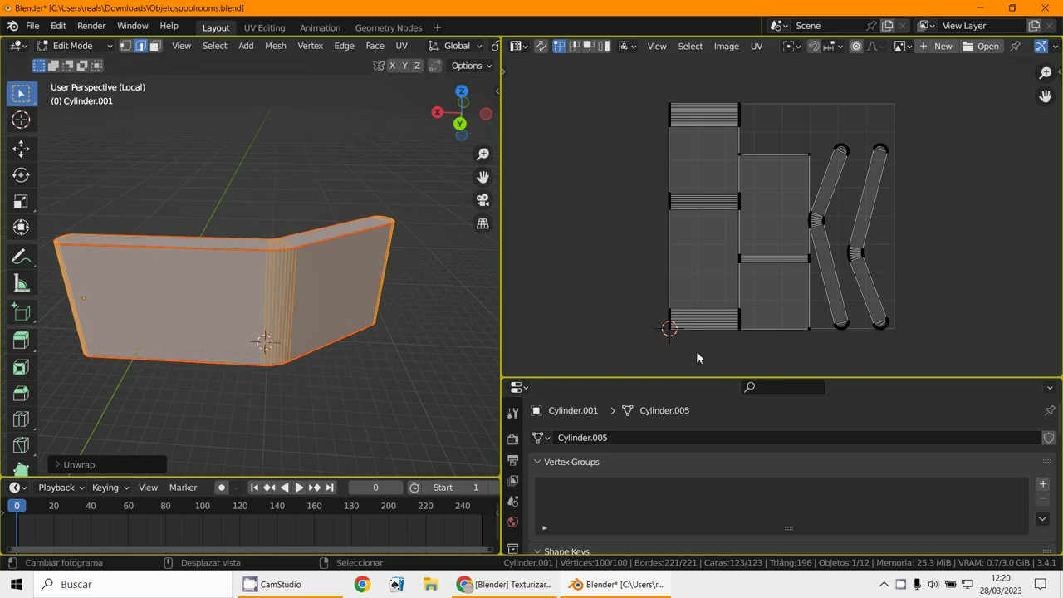
middle_drag(299, 344, 321, 358)
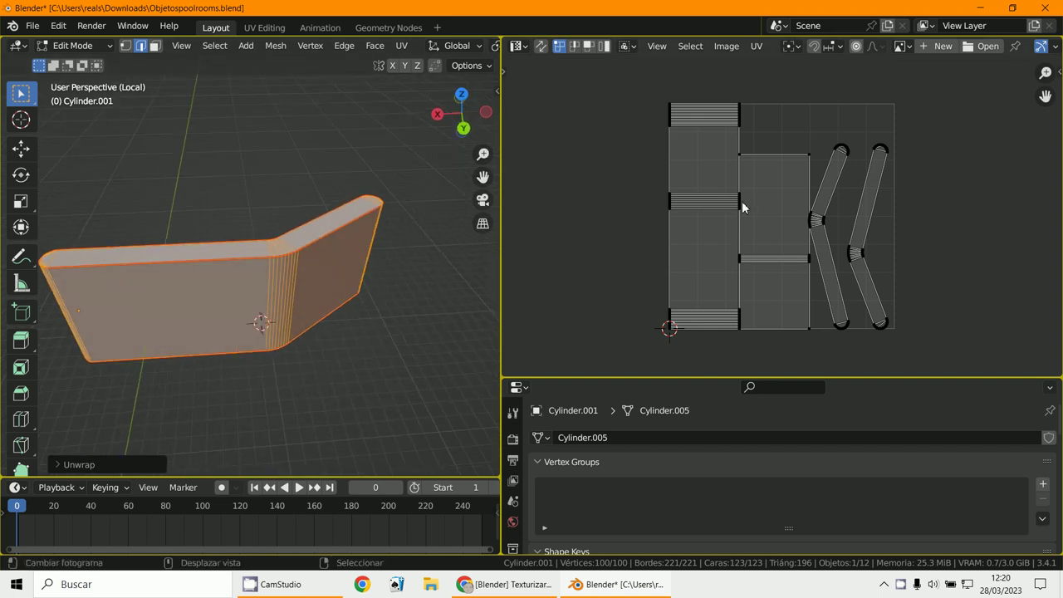
middle_drag(285, 290, 363, 275)
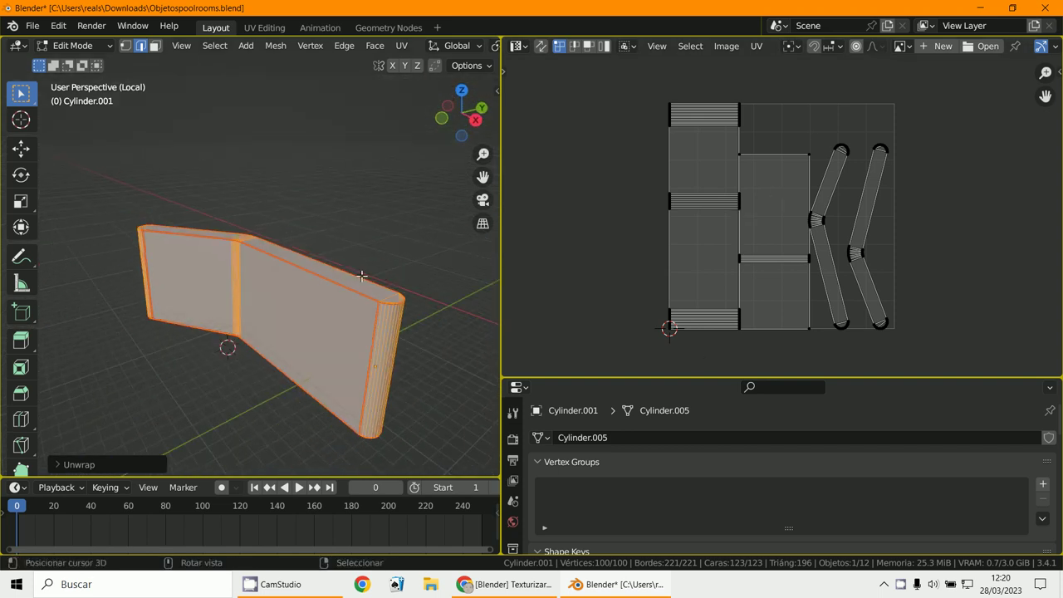
click(154, 46)
click(168, 257)
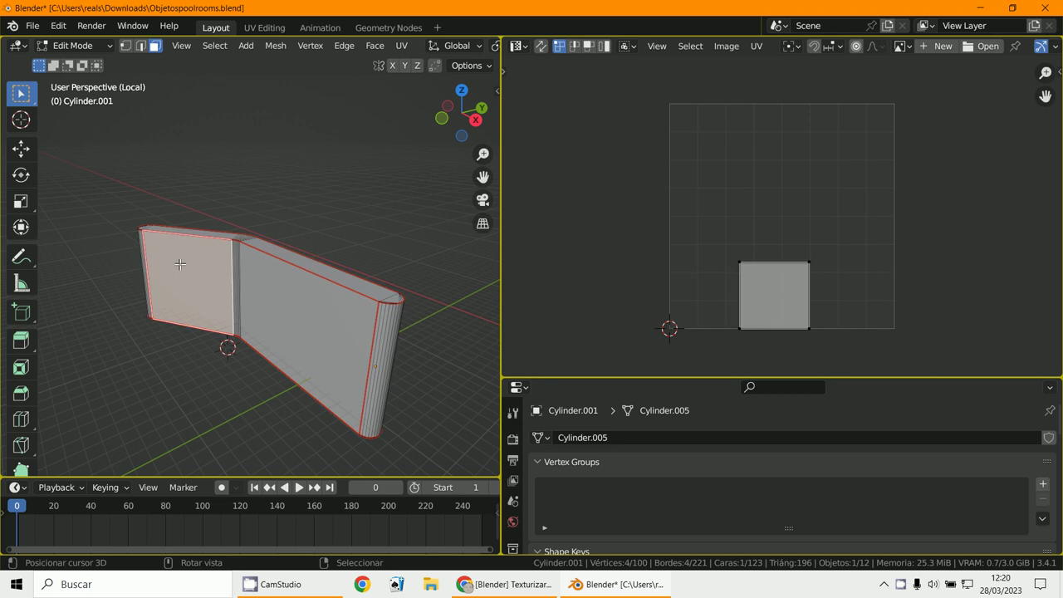
shift+click(324, 317)
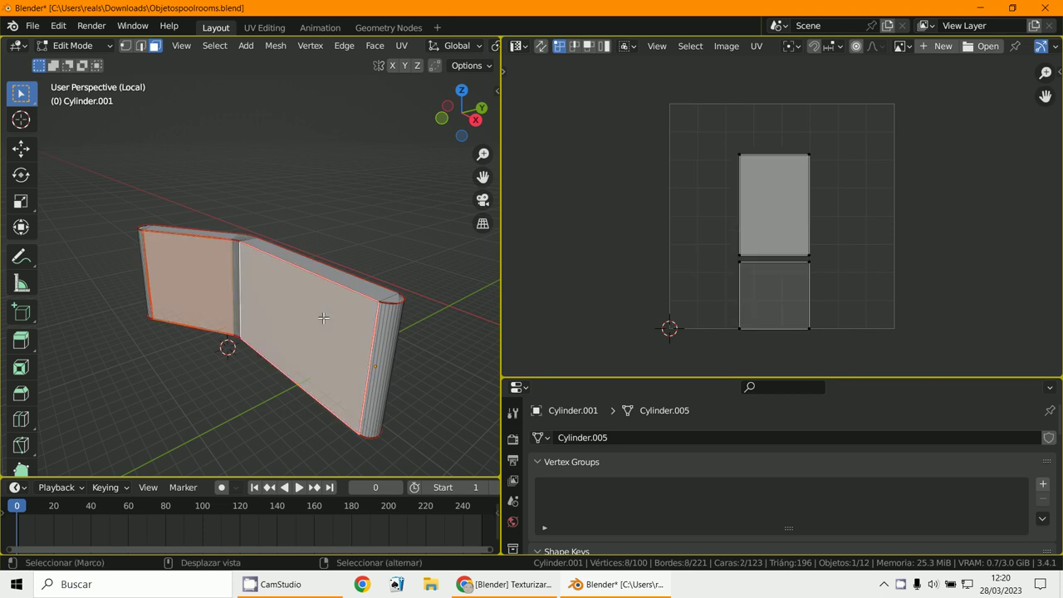
- Add the narrow faces of the inner bend with circle select and remove the top face from the selection
key(c)
click(239, 292)
right_click(239, 291)
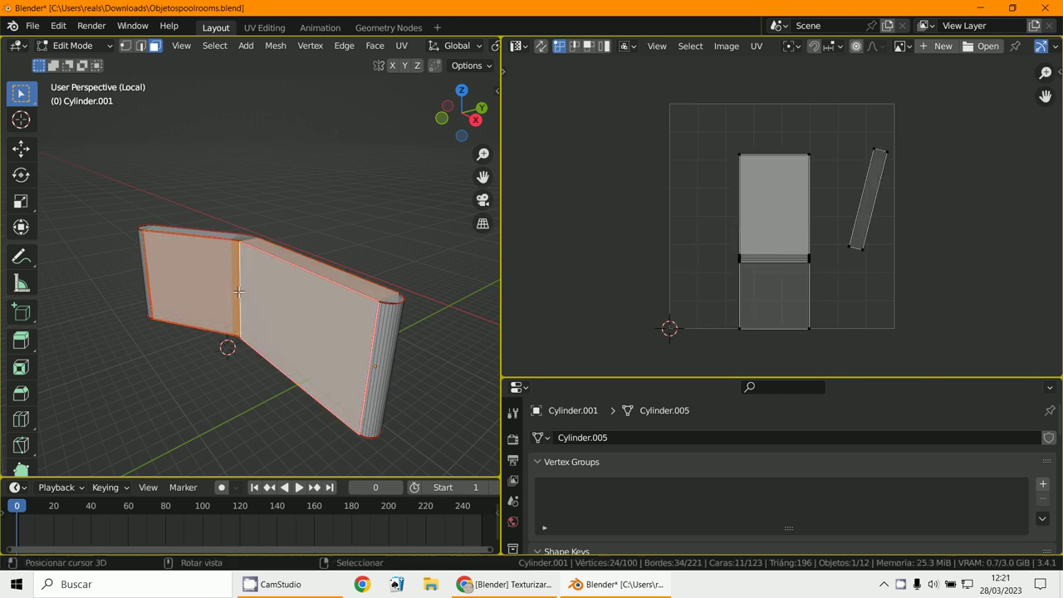
scroll(241, 292, up, 3)
shift+click(354, 266)
scroll(354, 266, down, 3)
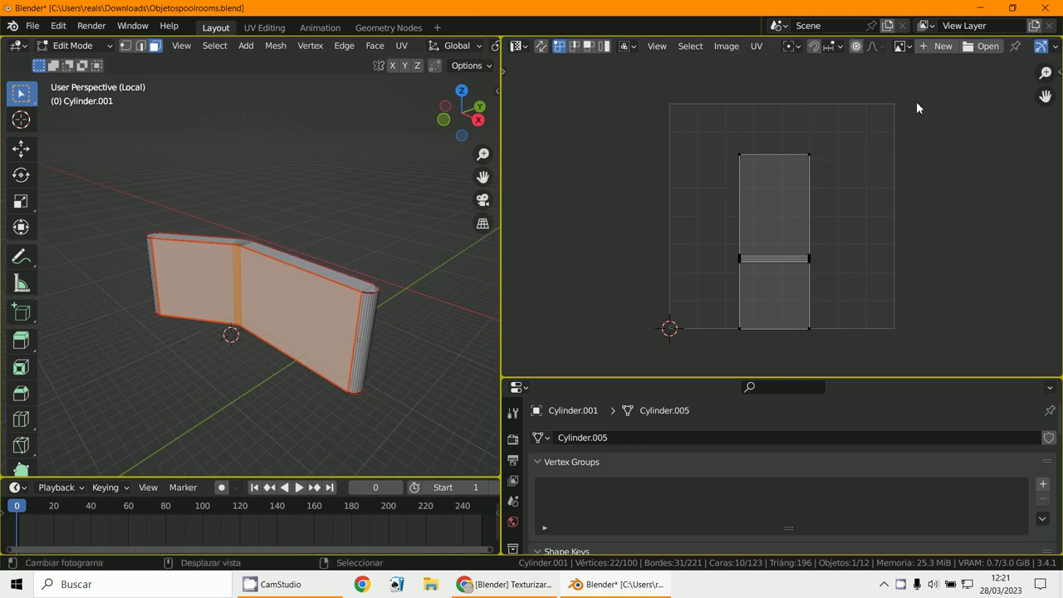
- Create a 1024 × 1024 px Color Grid image in the UV Editor and unlink it again
click(936, 47)
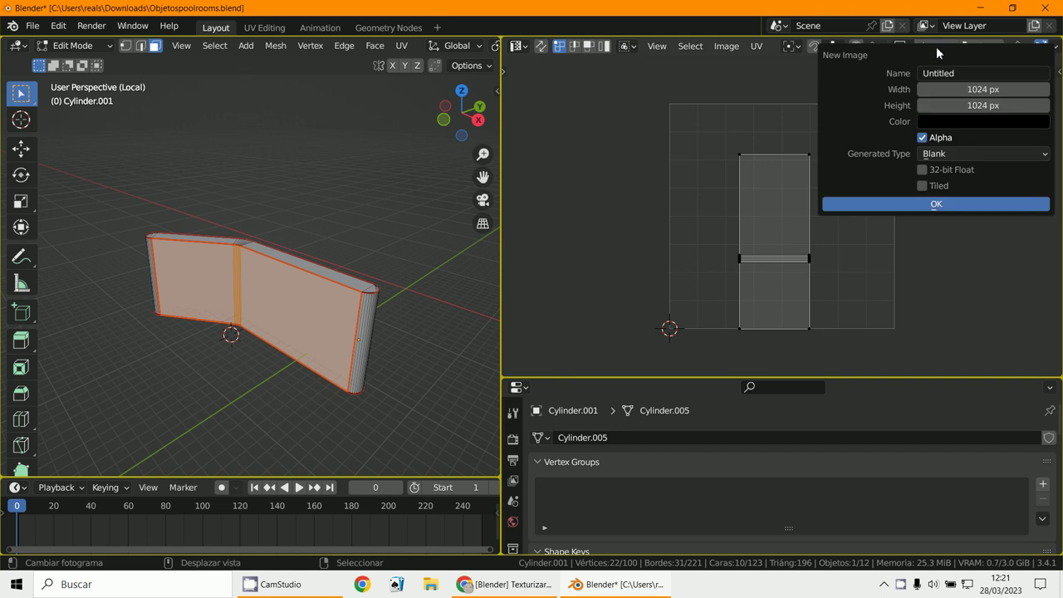
click(952, 155)
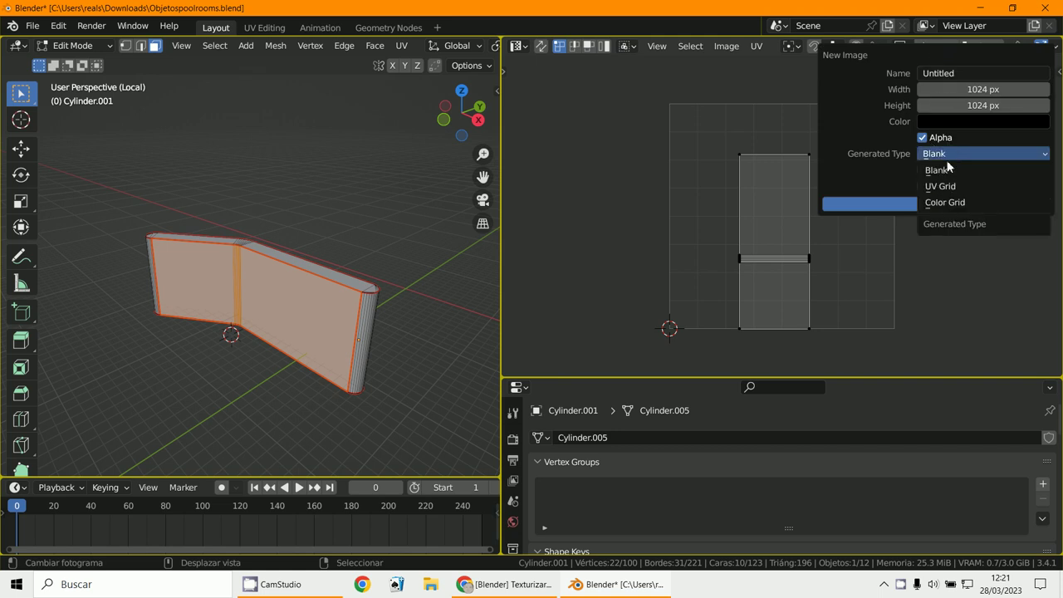
click(960, 204)
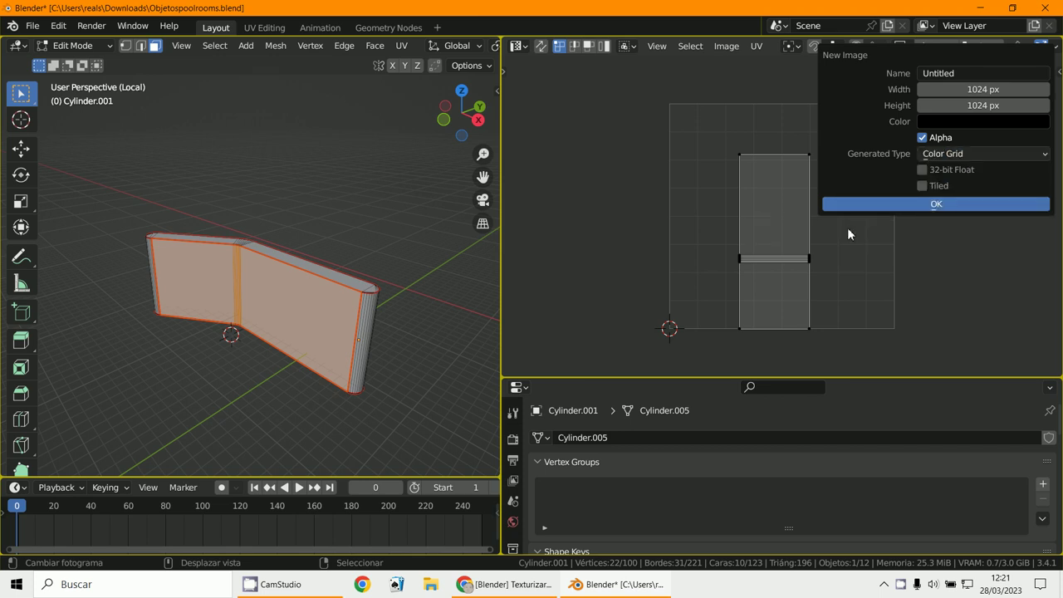
click(925, 202)
key(Home)
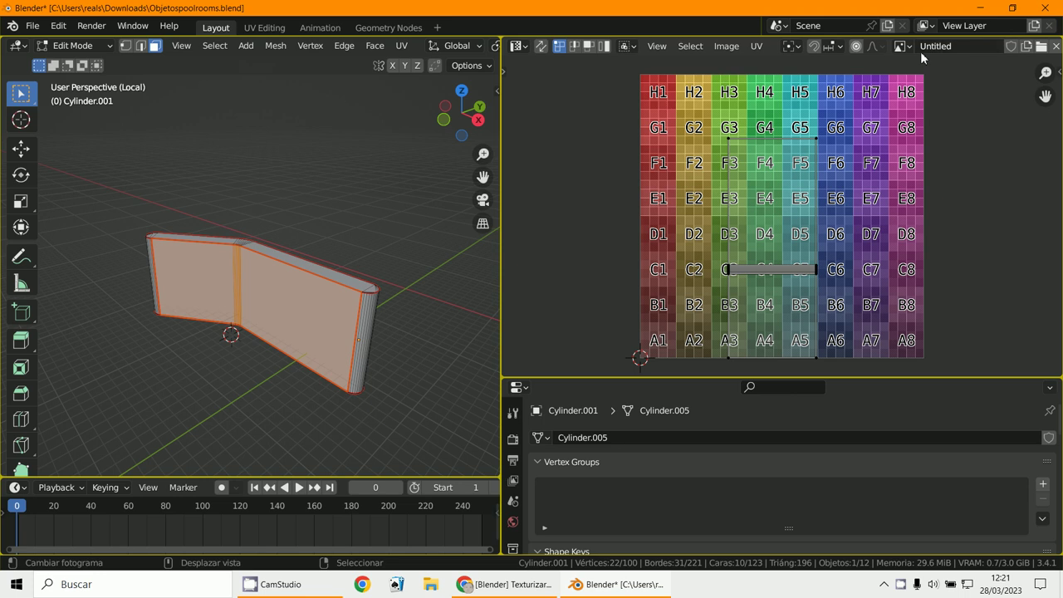
click(1057, 47)
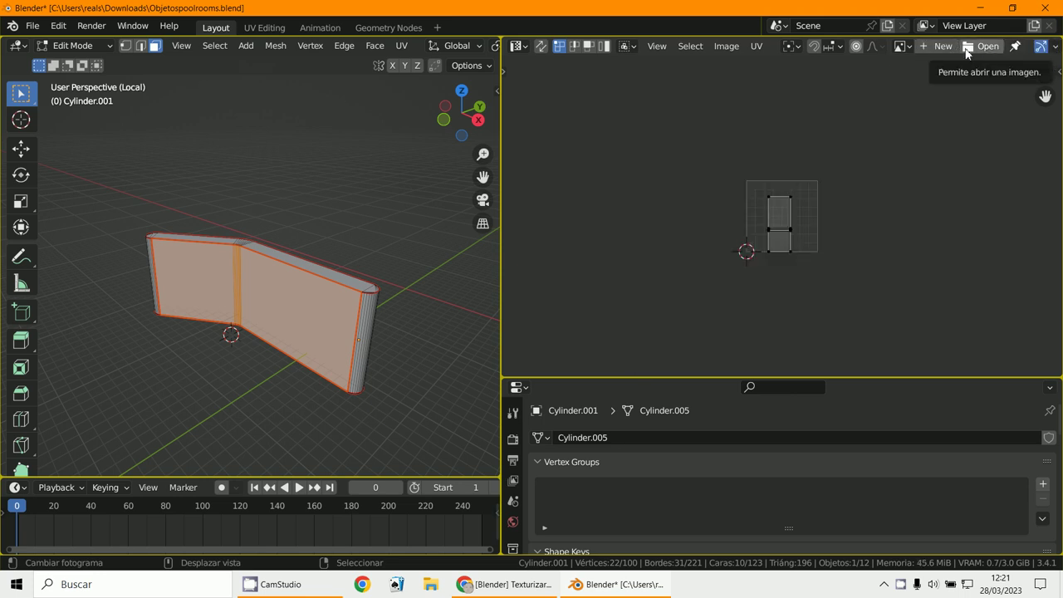
- Create a new 1024 × 1024 px image in the UV Editor with UV Grid as its generated type
click(934, 46)
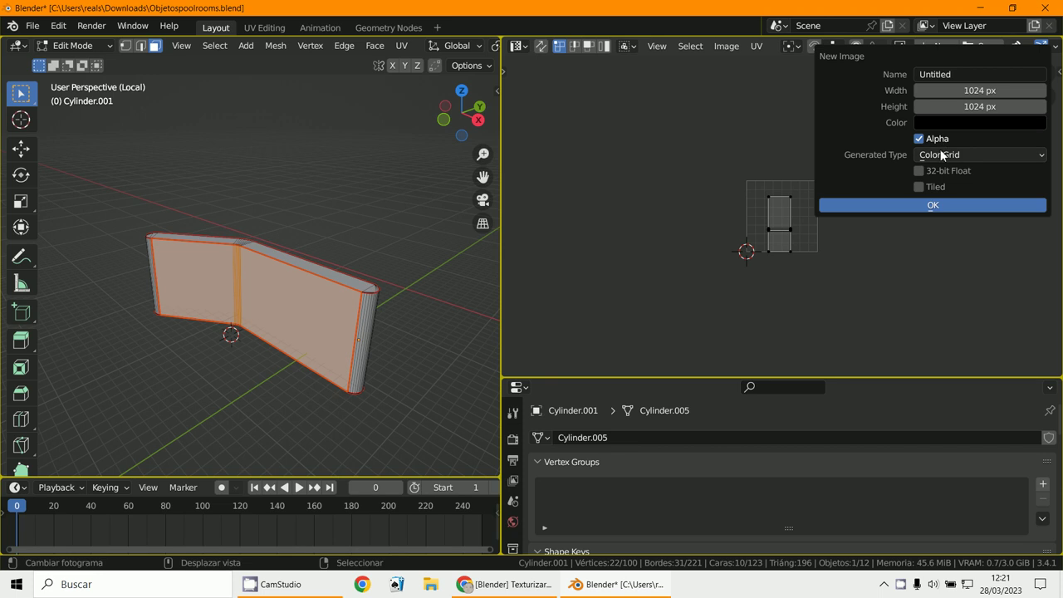
click(943, 154)
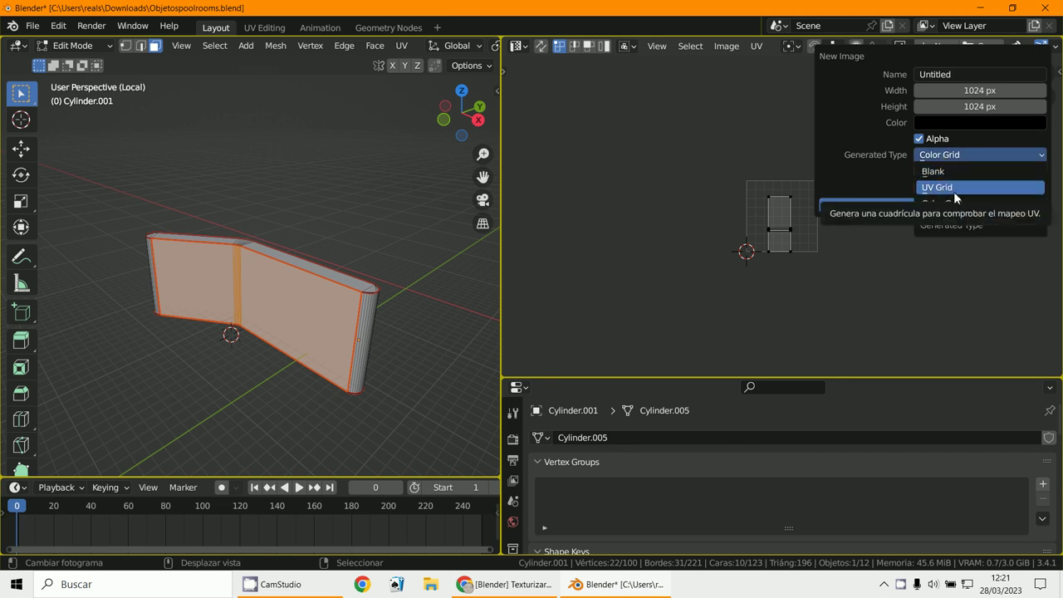
click(954, 191)
click(933, 206)
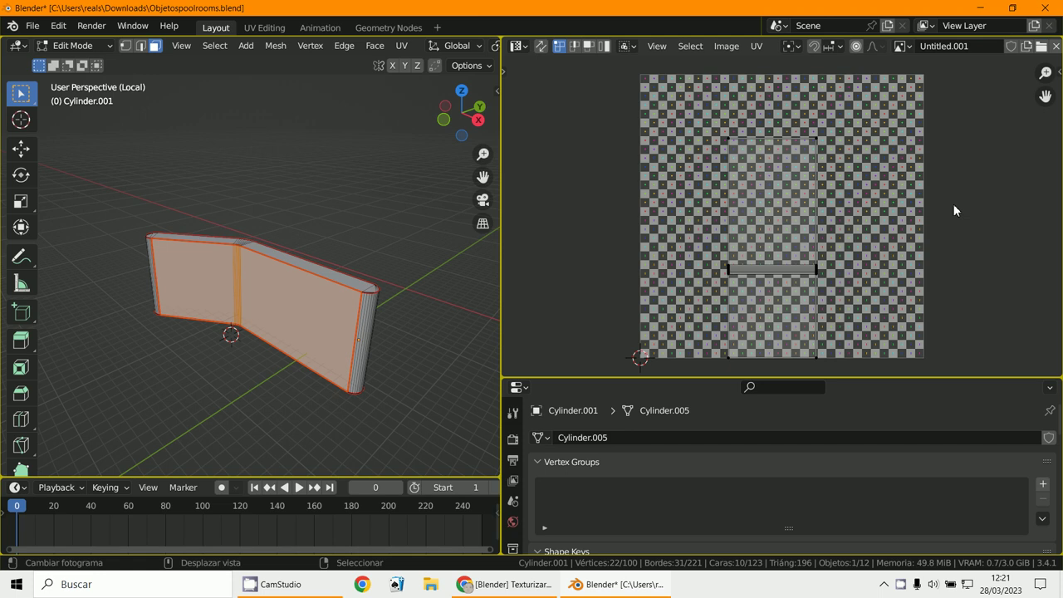
scroll(907, 218, up, 2)
scroll(907, 218, down, 3)
- Clear the face selection and select the wall's whole mesh
key(alt+a)
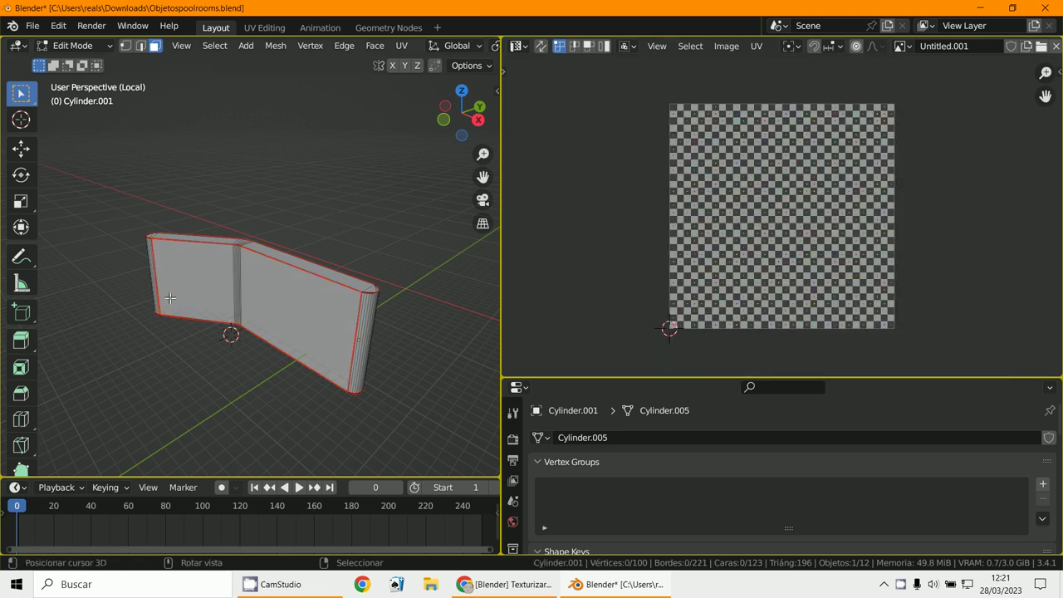
key(a)
middle_drag(364, 318, 282, 432)
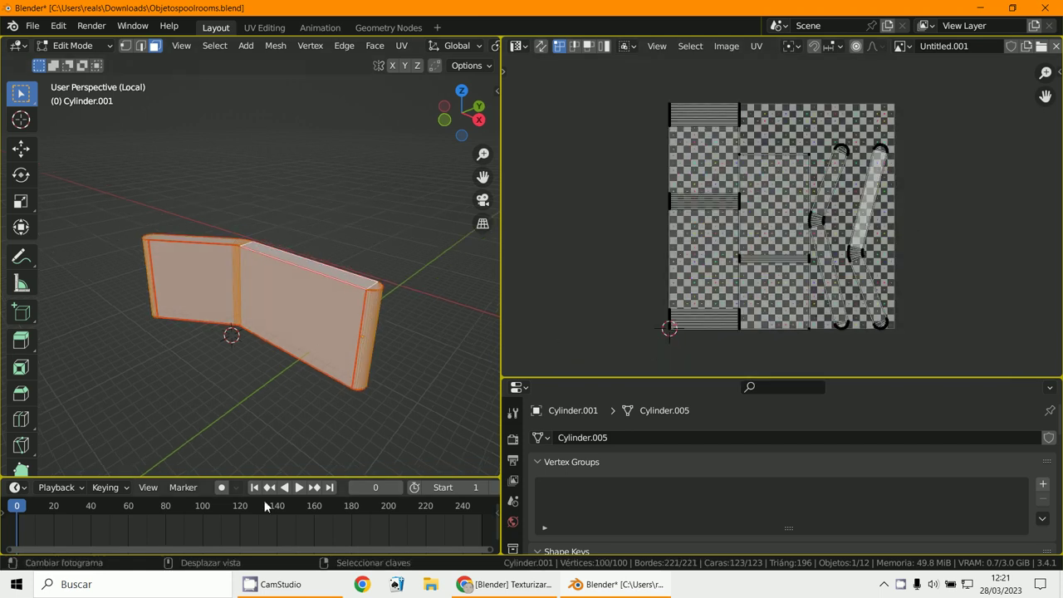
- Enlarge the Timeline area below the 3D view and turn it into a Shader Editor
drag(258, 479, 53, 266)
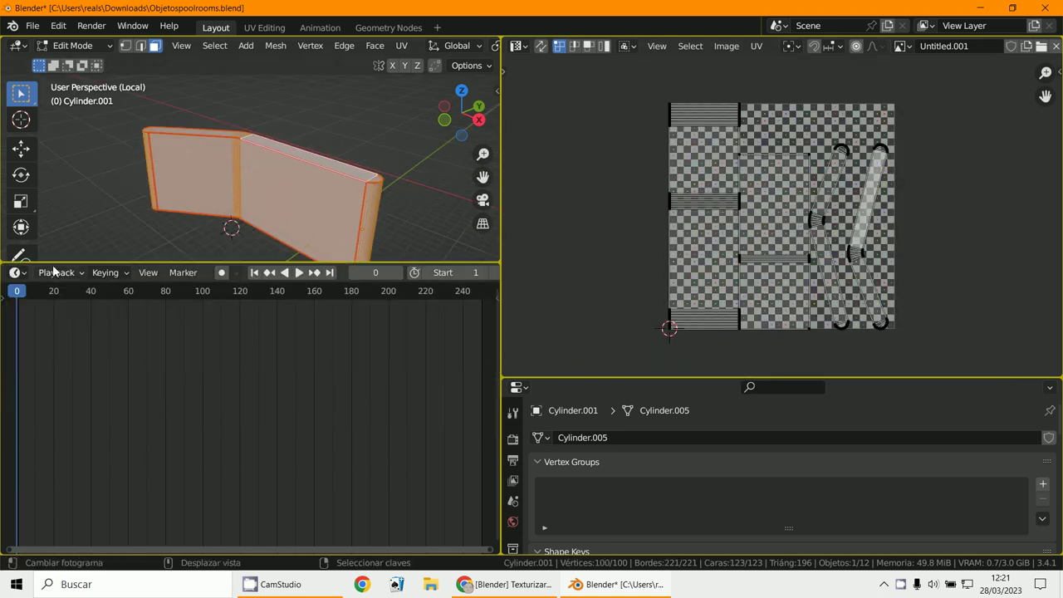
click(12, 272)
click(45, 408)
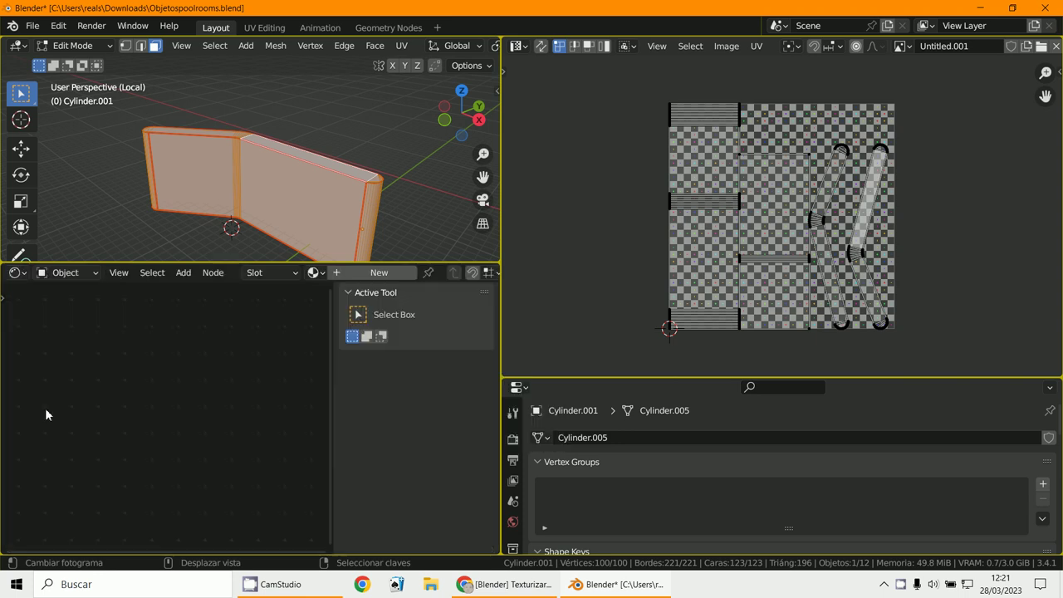
- Create a new material for the wall and hide the Shader Editor's sidebar
click(370, 273)
key(n)
scroll(243, 388, up, 1)
middle_drag(242, 389, 386, 415)
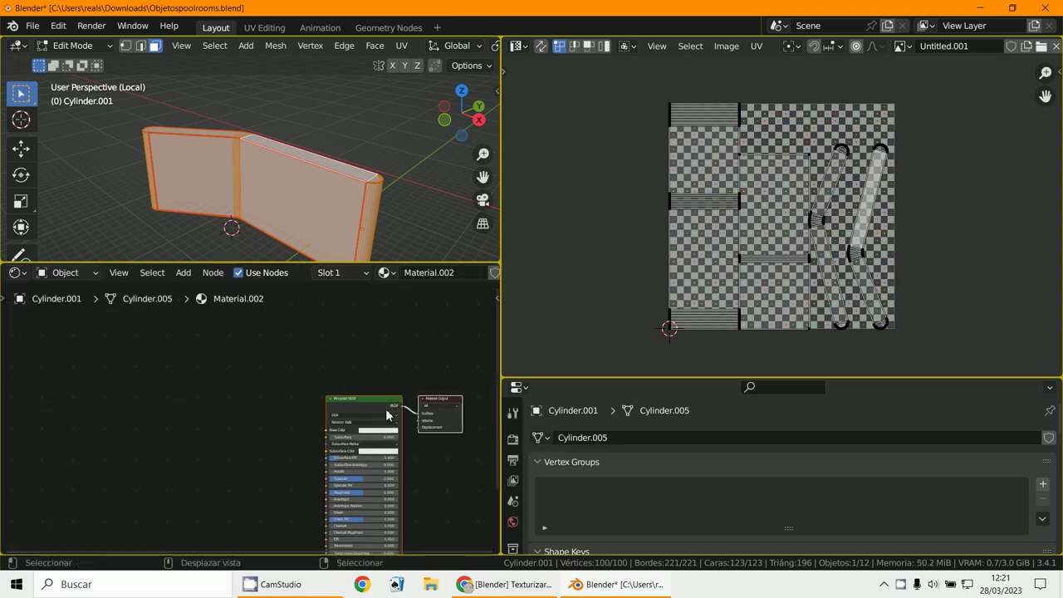
- Add an Image Texture with mapping and texture coordinate nodes to the Principled BSDF and assign it the image Untitled.001
click(371, 407)
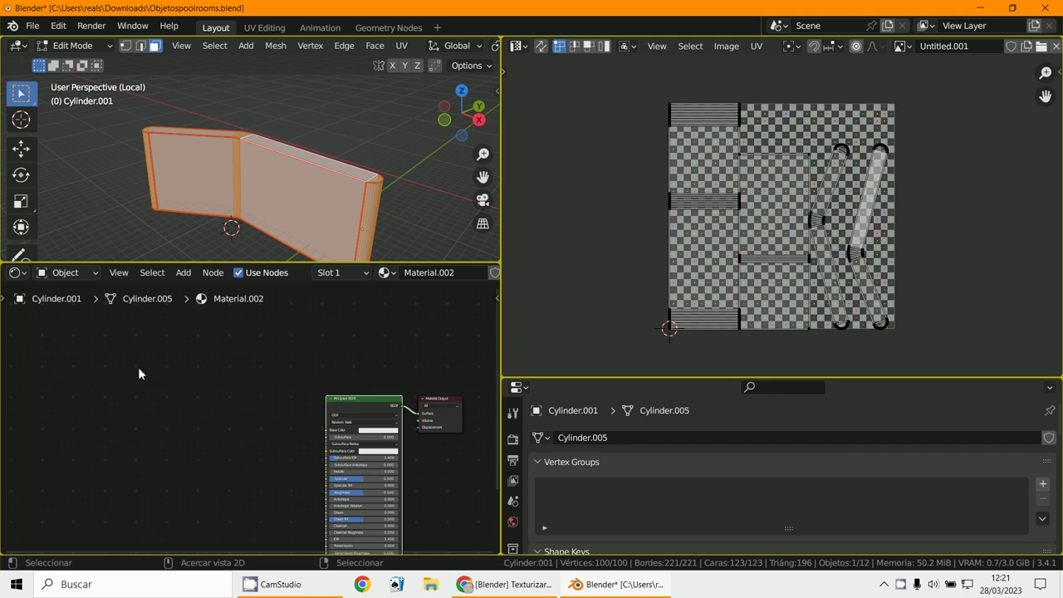
key(ctrl+t)
scroll(138, 367, up, 3)
middle_drag(138, 366, 109, 373)
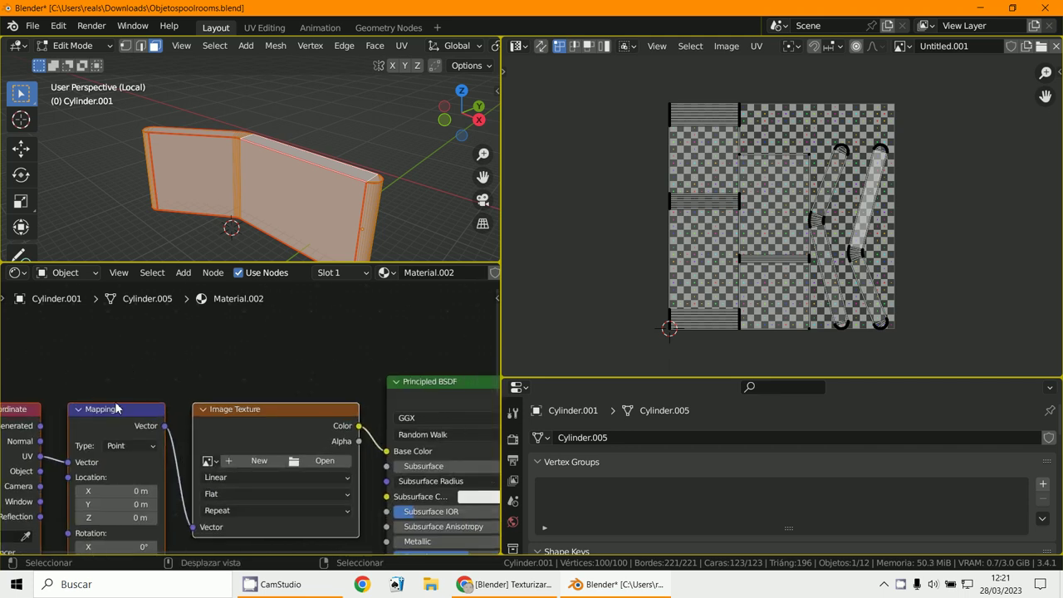
scroll(133, 432, up, 1)
click(199, 468)
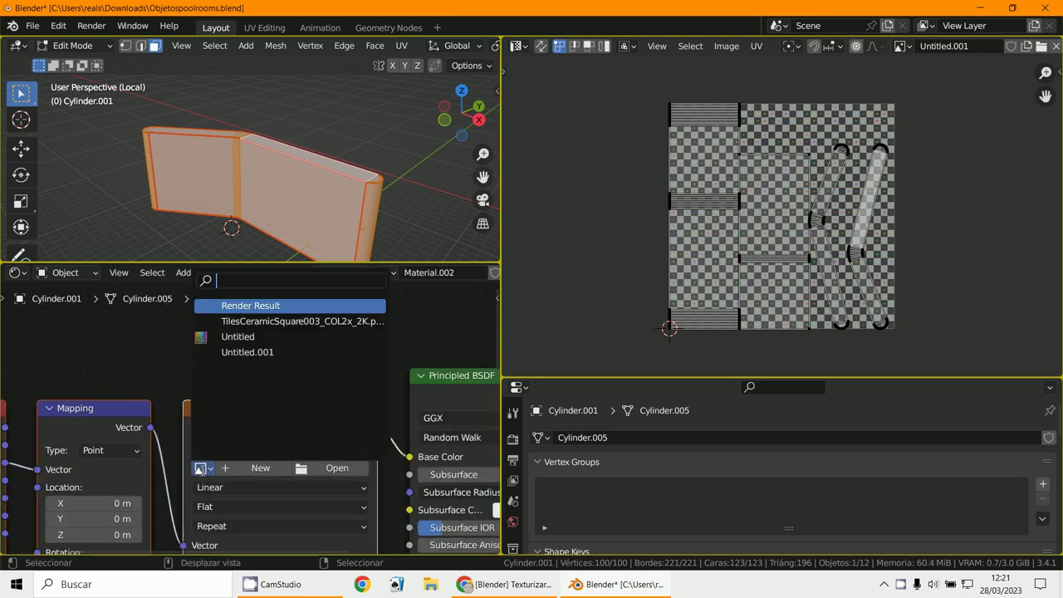
click(225, 353)
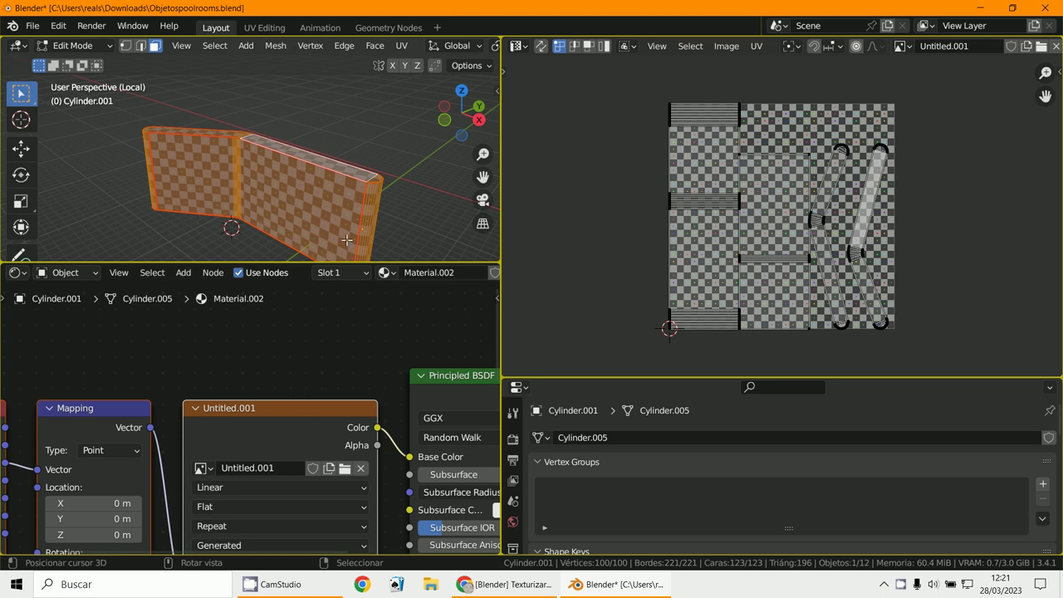
- Enlarge the 3D view and examine the checker pattern on the wall's flat inner side and rounded end
drag(324, 264, 315, 443)
scroll(316, 349, up, 3)
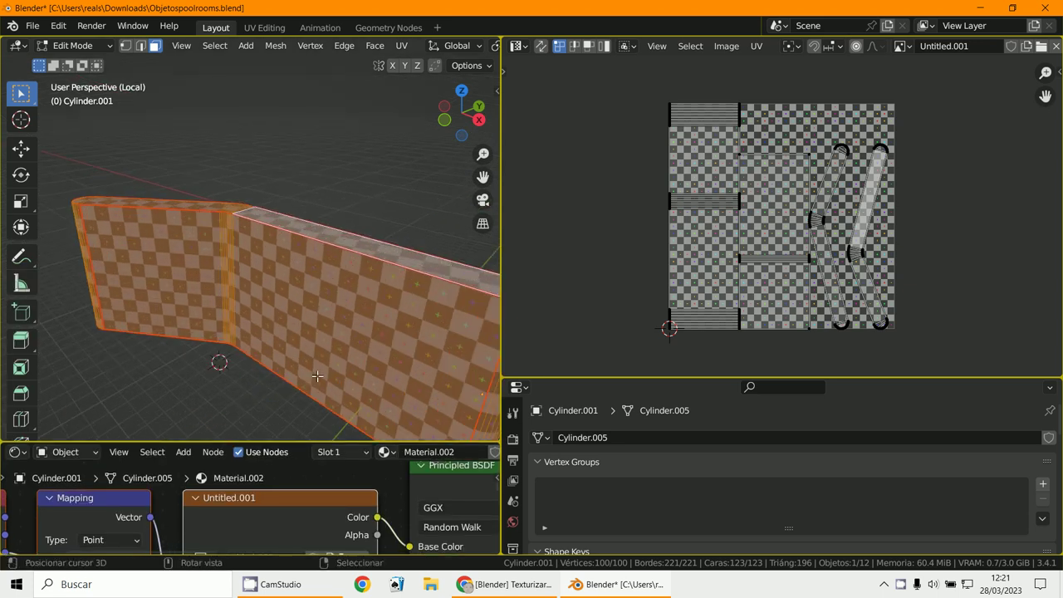
shift+middle_drag(322, 344, 274, 280)
scroll(253, 285, up, 5)
scroll(343, 212, down, 4)
mouse_move(327, 214)
middle_down()
mouse_move(335, 228)
mouse_move(336, 209)
middle_up()
shift+middle_drag(336, 209, 307, 249)
scroll(316, 221, up, 3)
scroll(311, 227, up, 1)
scroll(309, 238, down, 1)
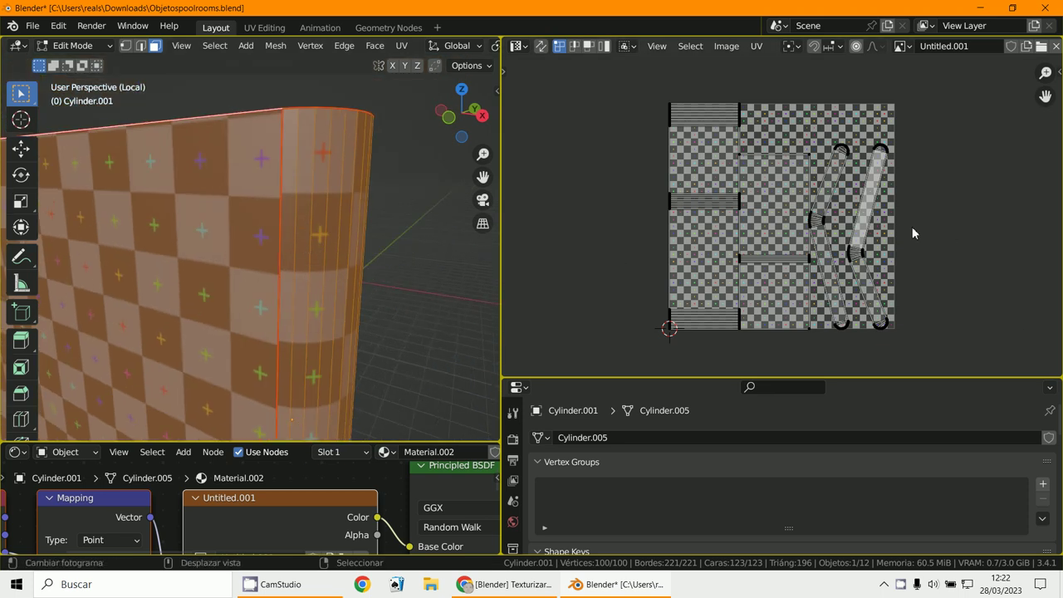
- Clear the selection and circle-select the first narrow faces of the wall's rounded end next to the seam
alt+click(294, 278)
key(alt+a)
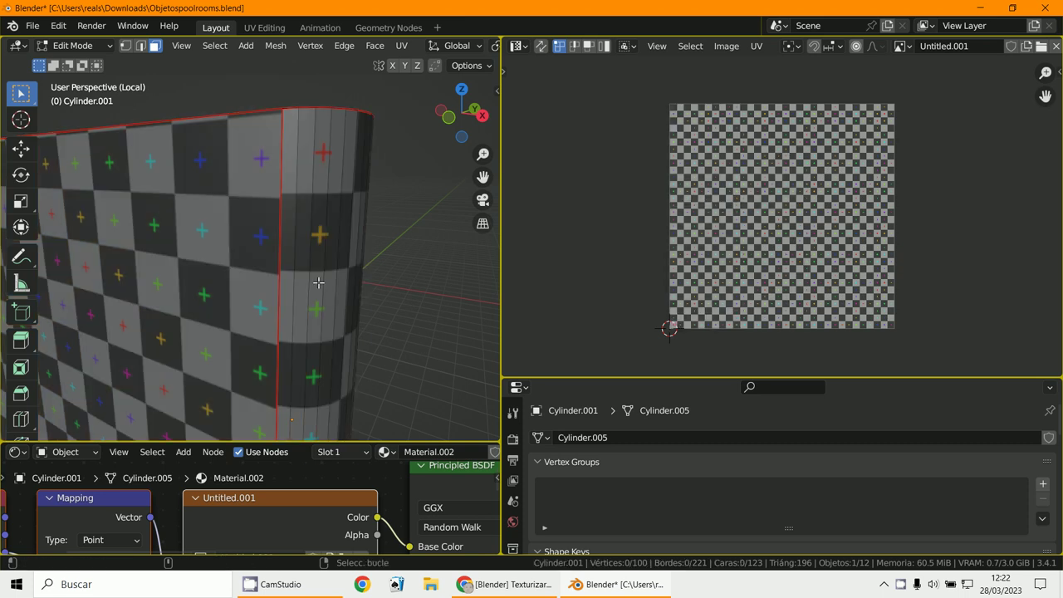
key(a)
key(alt+a)
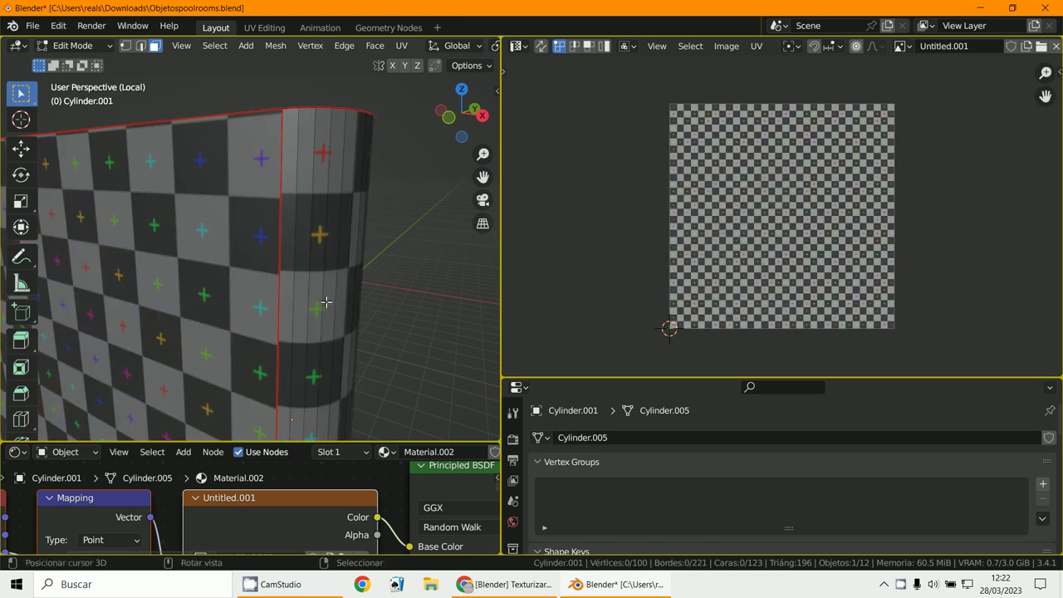
key(c)
drag(326, 299, 380, 304)
key(Escape)
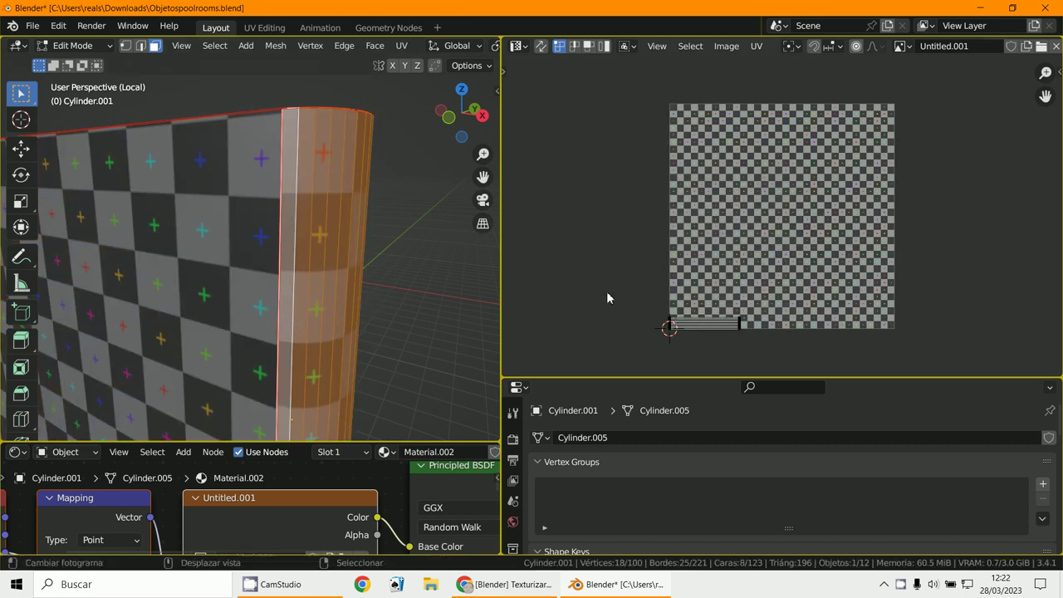
scroll(743, 276, up, 5)
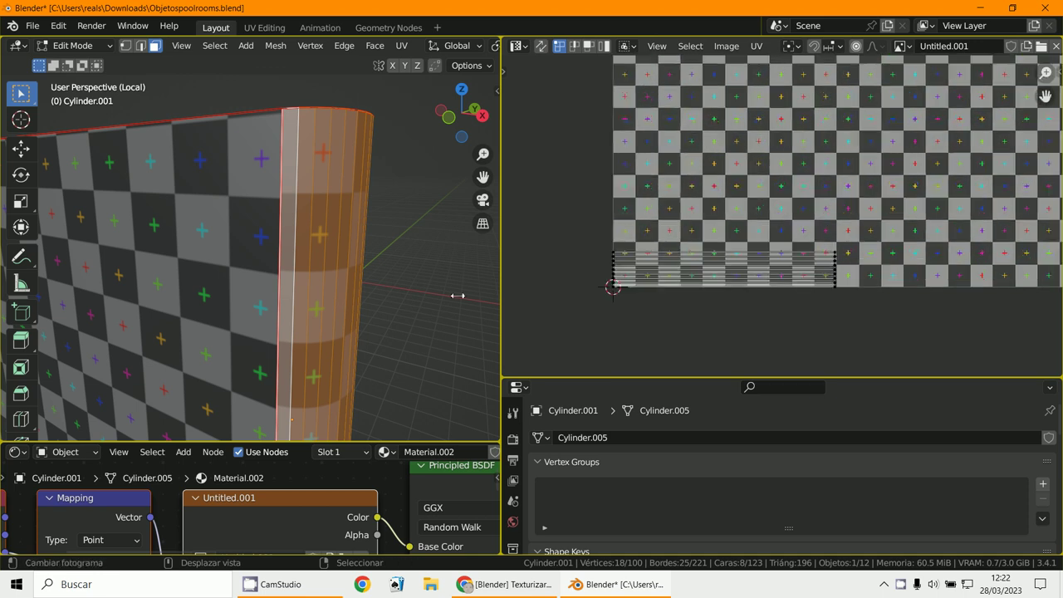
- Add the remaining narrow faces of this rounded end to the selection with circle select
middle_drag(457, 294, 218, 308)
key(c)
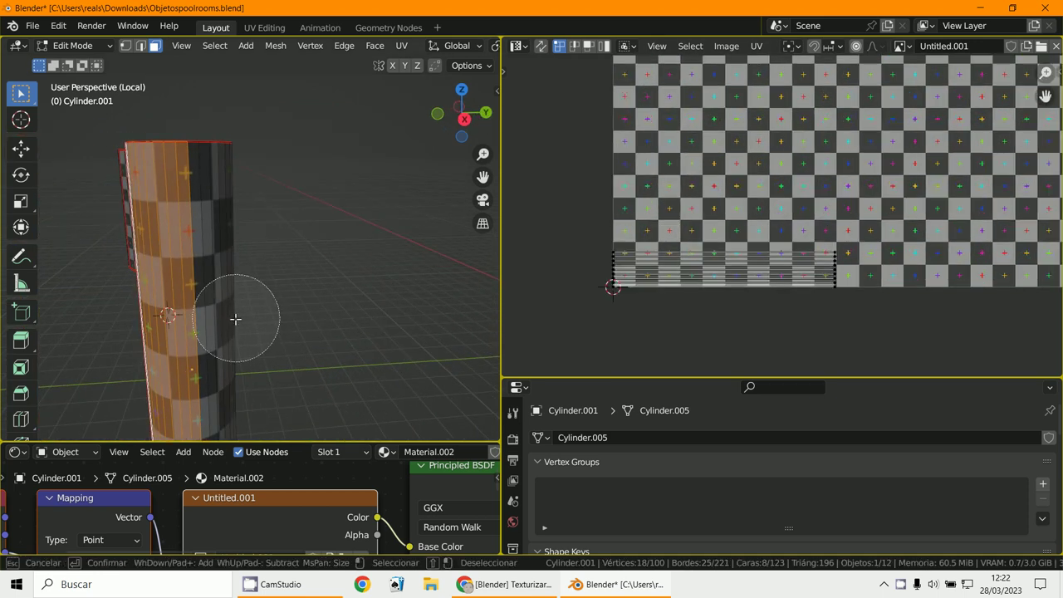
click(230, 318)
right_click(229, 318)
- Add the wall's two flat outer faces and the narrow faces of the outer bend to the selection
scroll(284, 308, down, 2)
middle_drag(331, 290, 224, 273)
key(c)
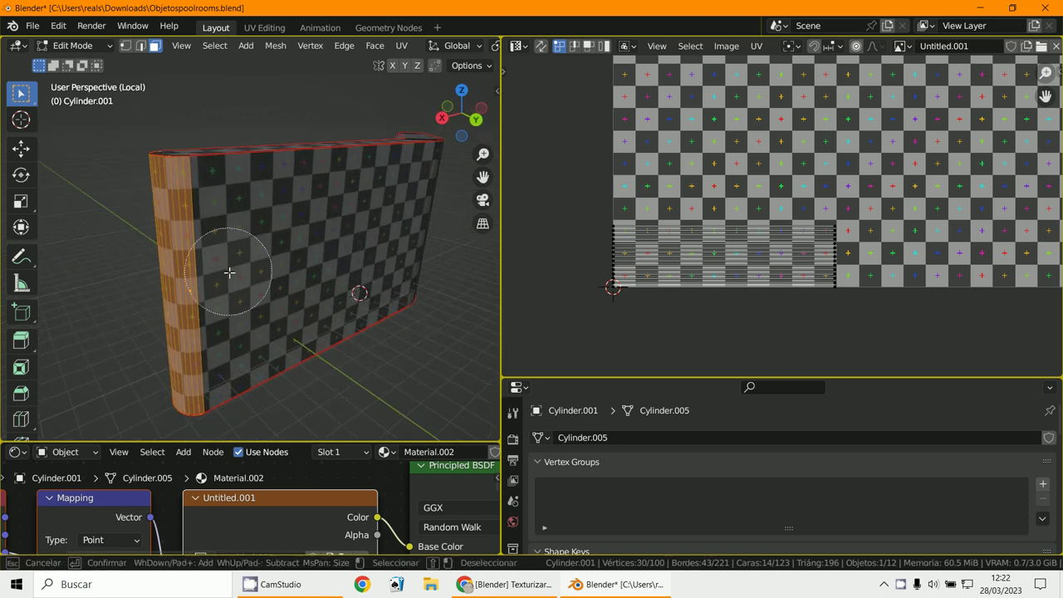
middle_click(230, 271)
click(229, 272)
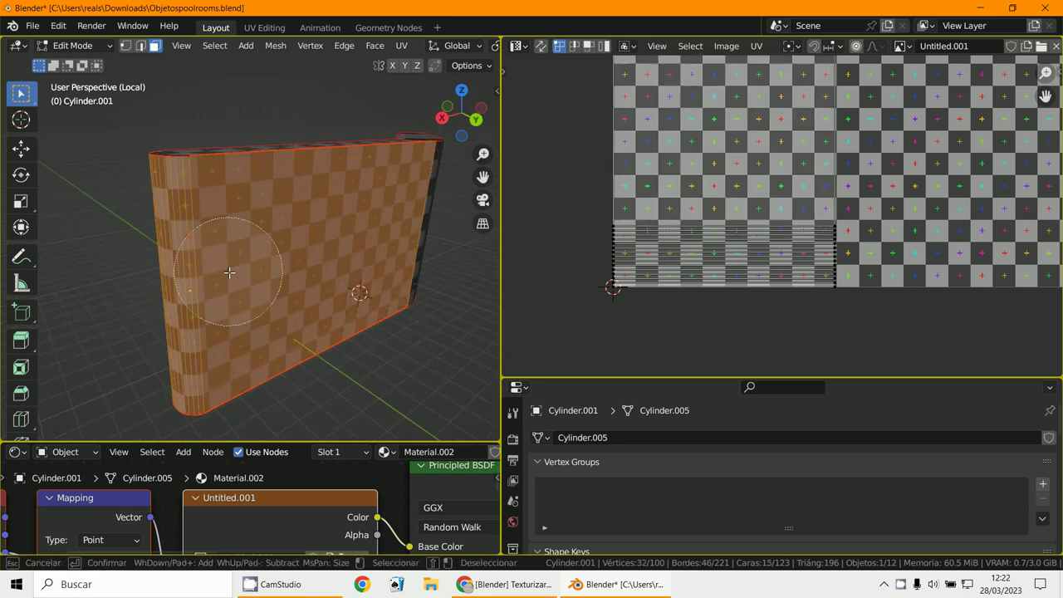
right_click(229, 272)
mouse_move(229, 272)
middle_down()
mouse_move(304, 261)
mouse_move(147, 290)
mouse_move(233, 293)
middle_up()
key(c)
click(233, 295)
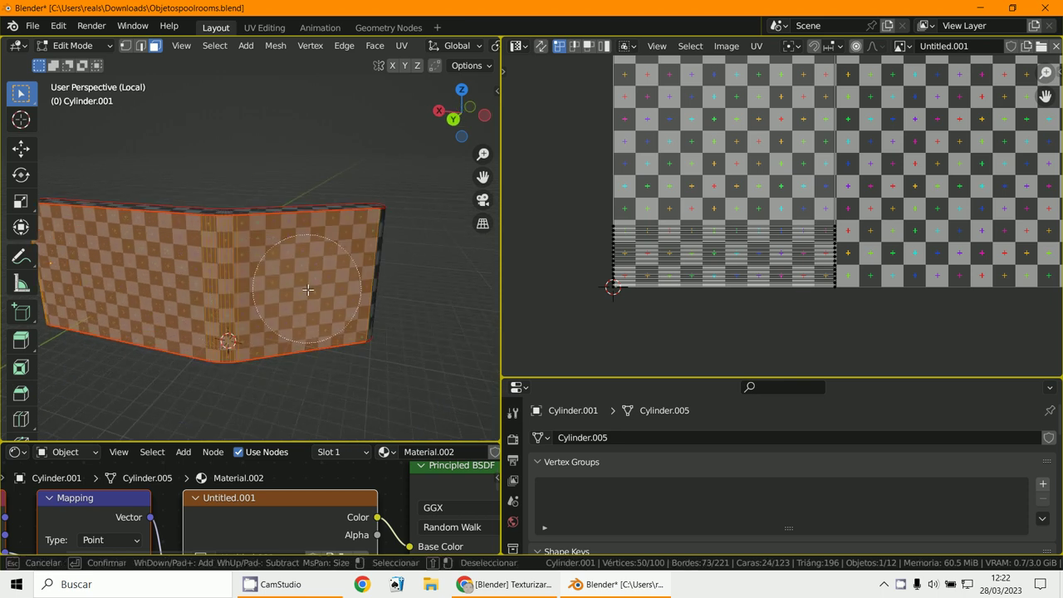
right_click(307, 290)
- Add all narrow faces of the wall's opposite rounded end, up to the inner seam, to the selection
mouse_move(309, 290)
middle_down()
mouse_move(232, 282)
mouse_move(299, 301)
middle_up()
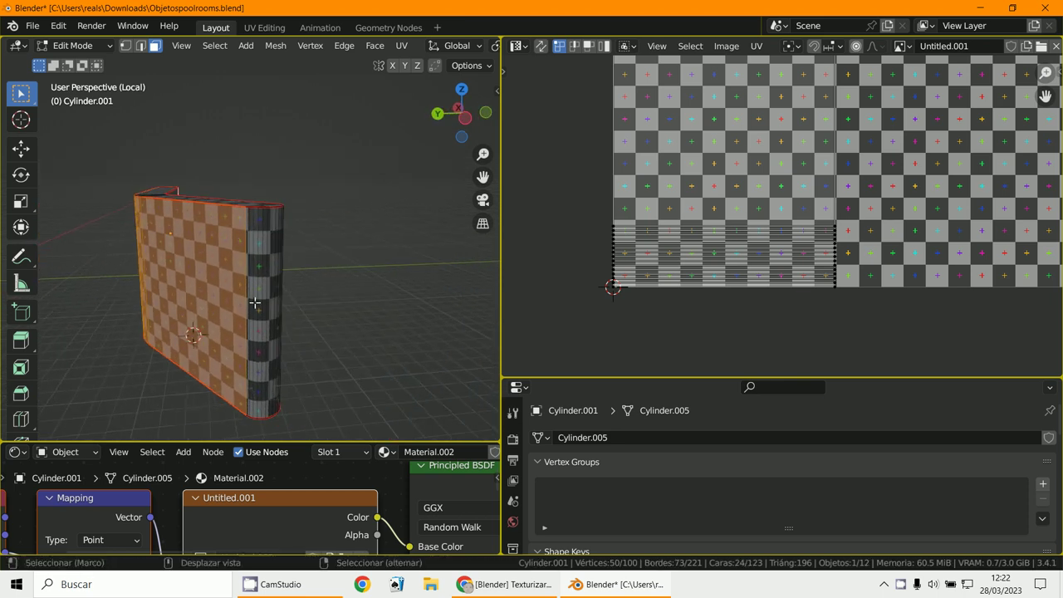
key(c)
click(274, 307)
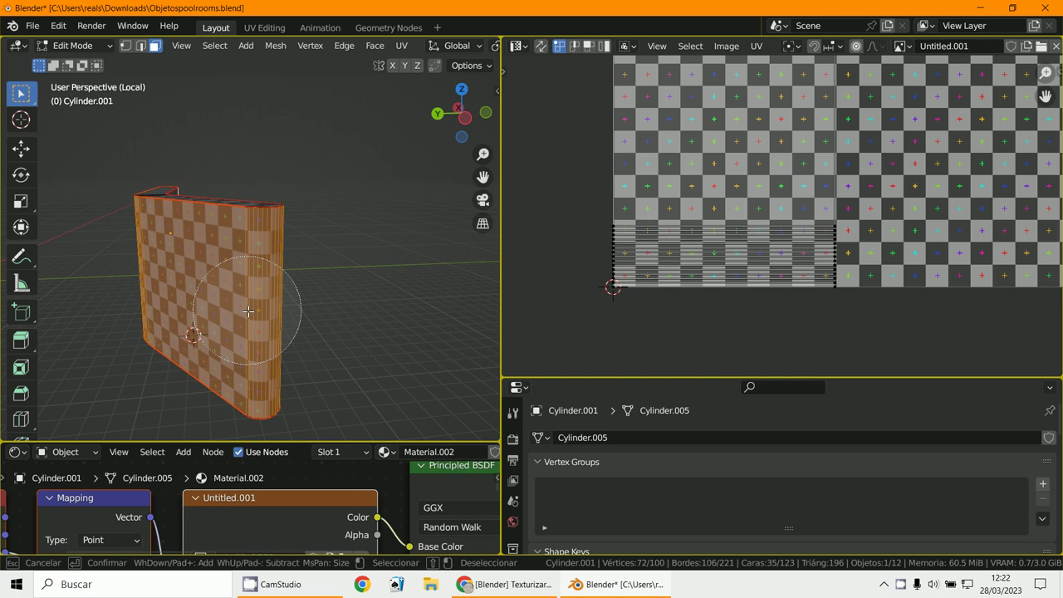
right_click(283, 309)
mouse_move(282, 309)
middle_down()
mouse_move(214, 310)
mouse_move(278, 295)
mouse_move(218, 285)
middle_up()
scroll(282, 291, up, 5)
scroll(292, 287, up, 3)
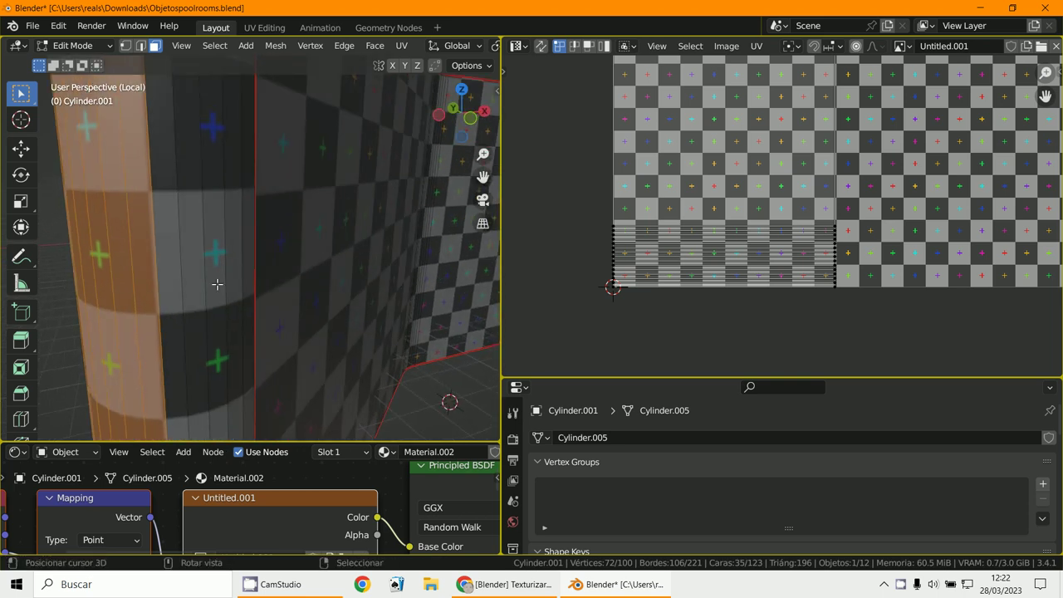
key(c)
click(190, 304)
right_click(190, 304)
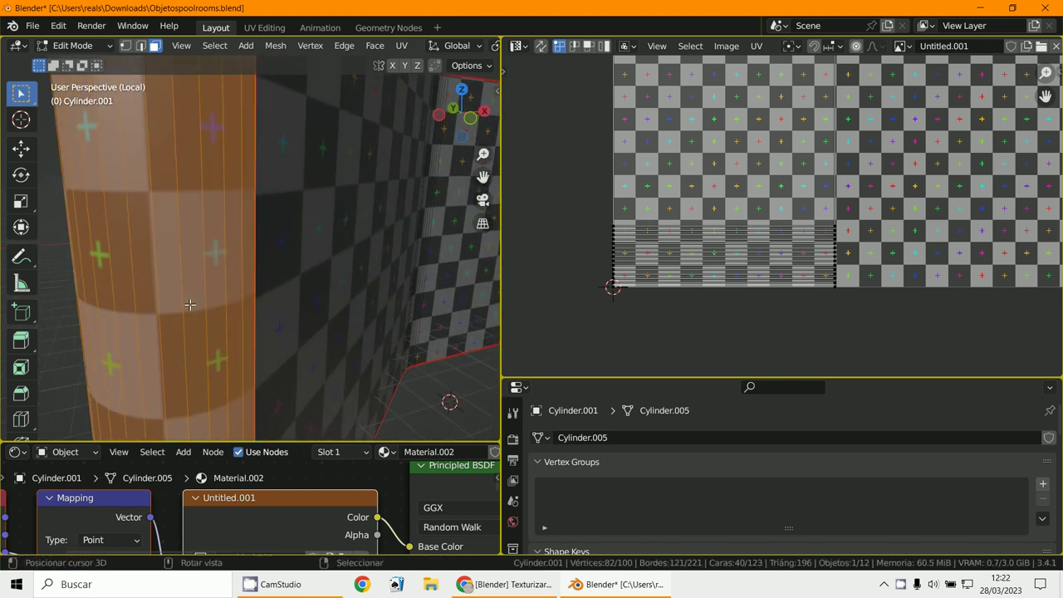
- Examine the checker pattern along the inner seam and select all UVs of the chosen faces in the UV Editor
scroll(199, 297, down, 3)
middle_drag(203, 295, 163, 318)
middle_drag(285, 306, 249, 330)
middle_drag(286, 301, 249, 316)
scroll(372, 244, up, 2)
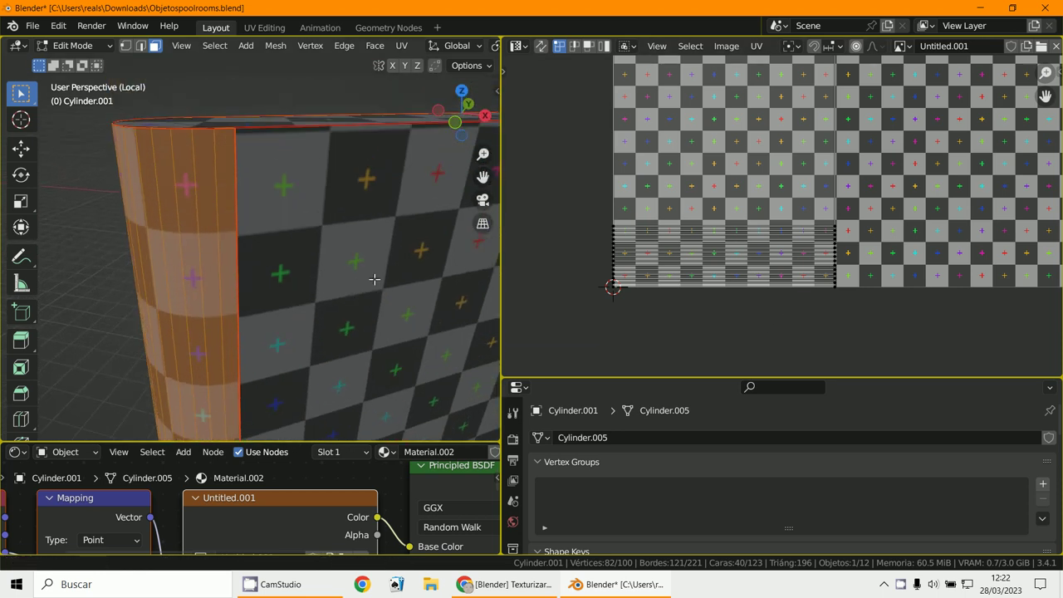
scroll(797, 258, down, 4)
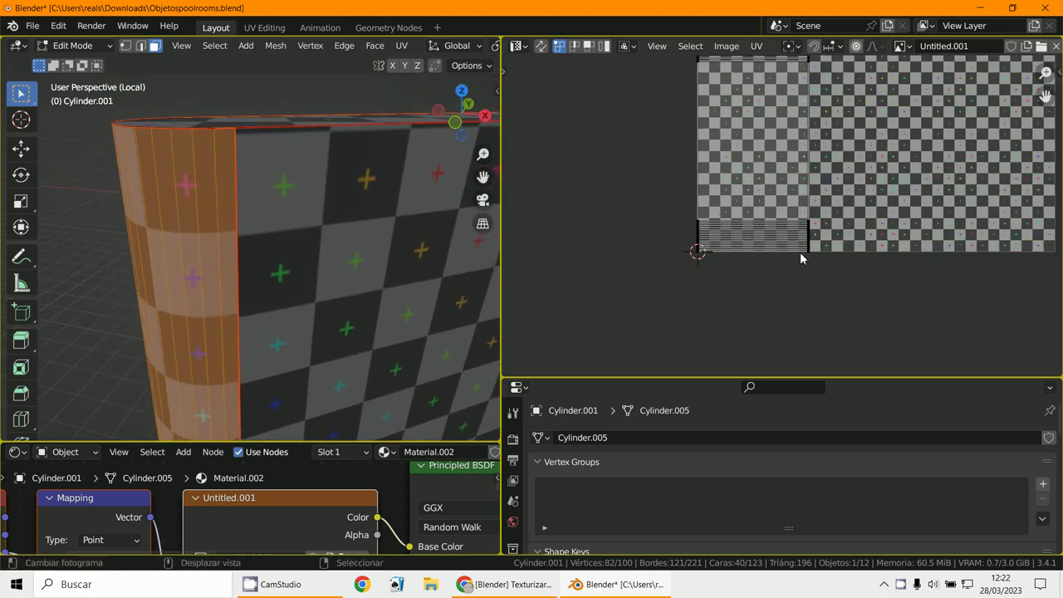
key(a)
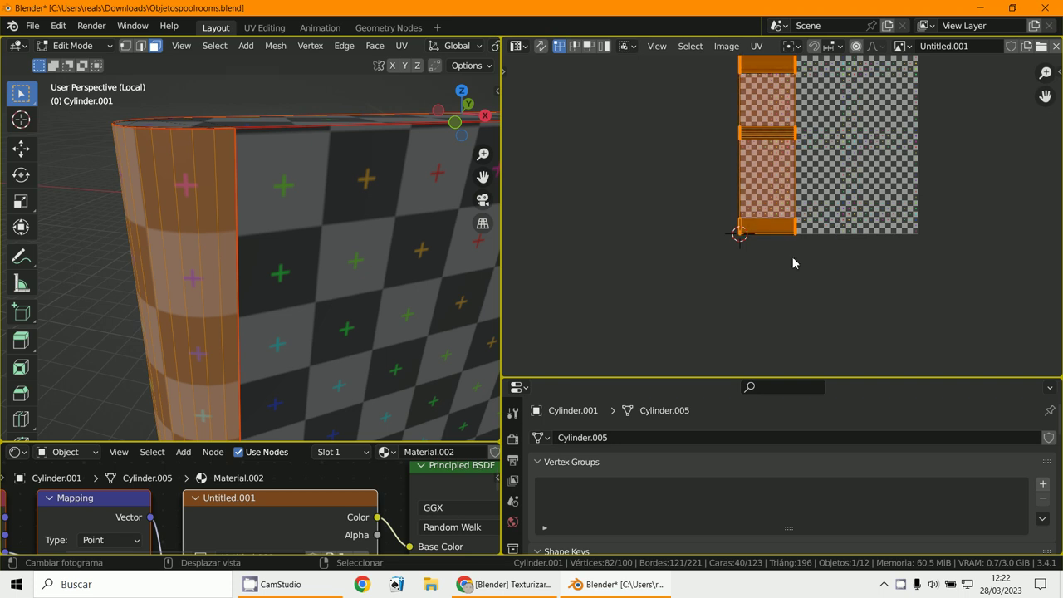
scroll(795, 260, up, 3)
middle_drag(766, 288, 805, 322)
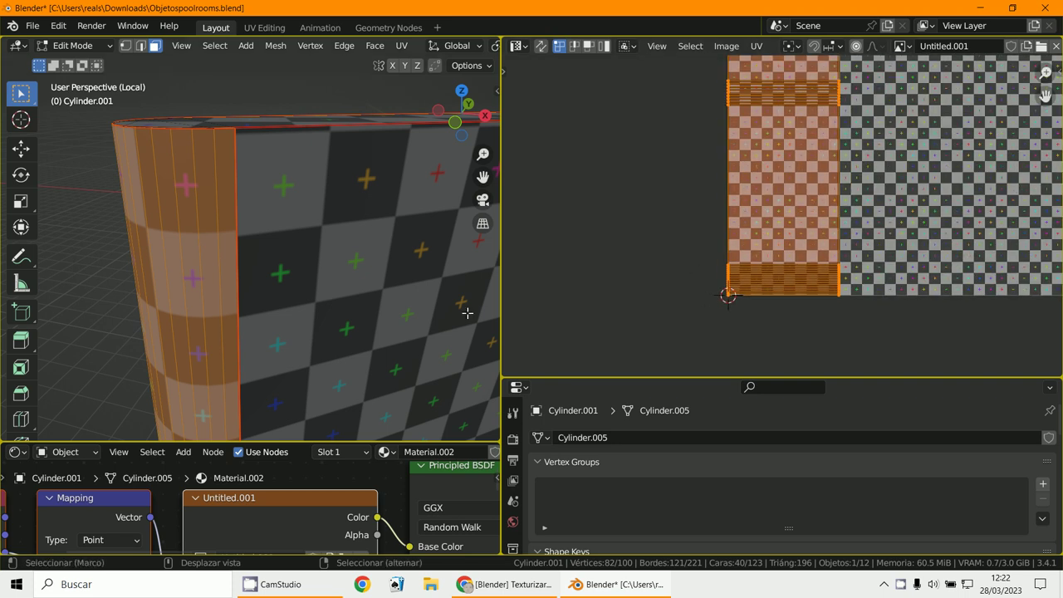
- Nudge the selected UV island of the outer wall faces vertically and along X to line up the checker pattern at the seam
key(g)
key(y)
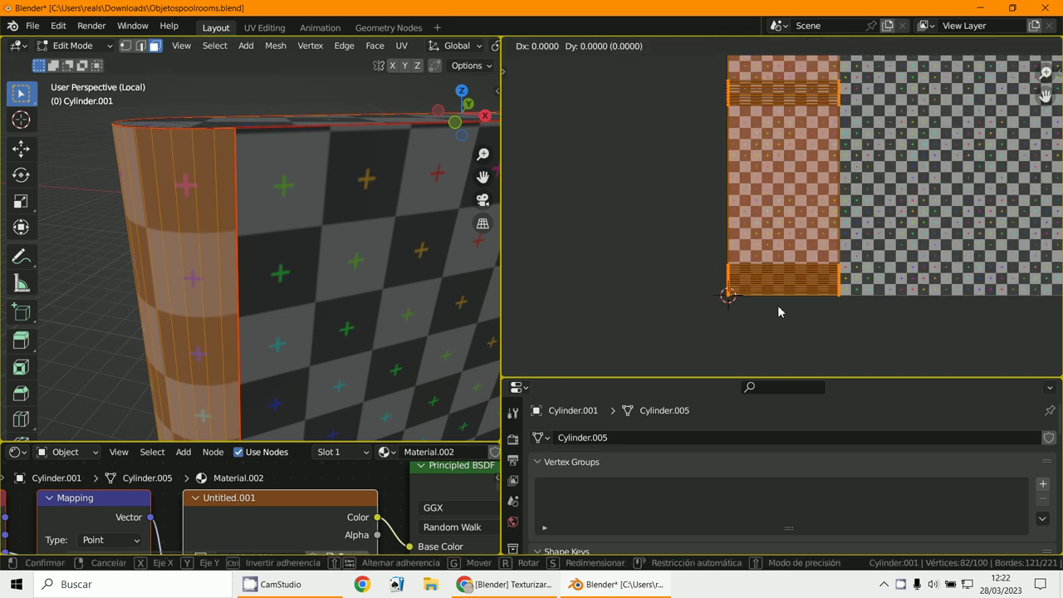
click(780, 307)
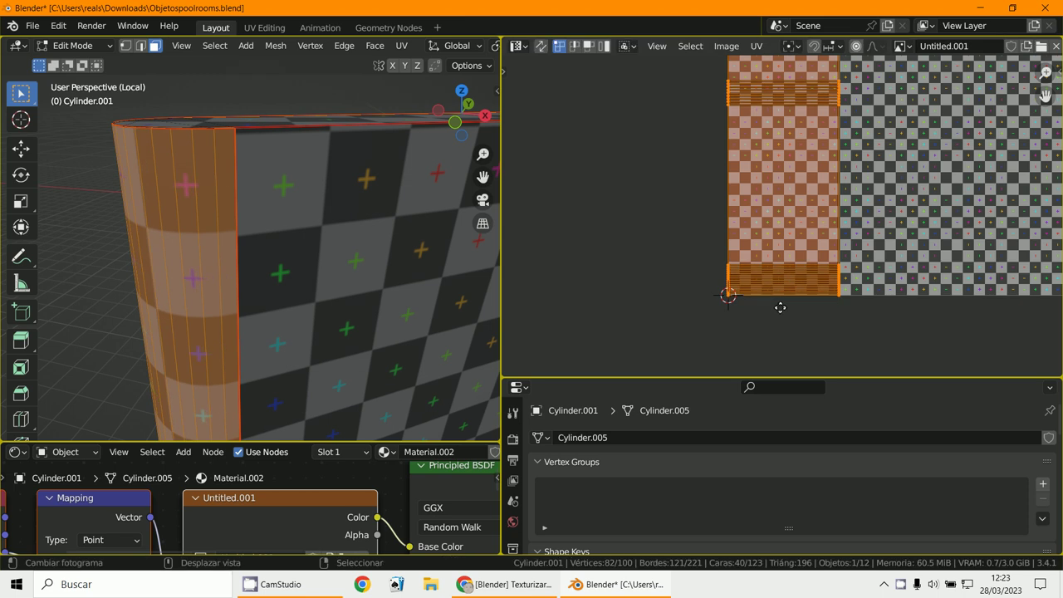
key(g)
key(x)
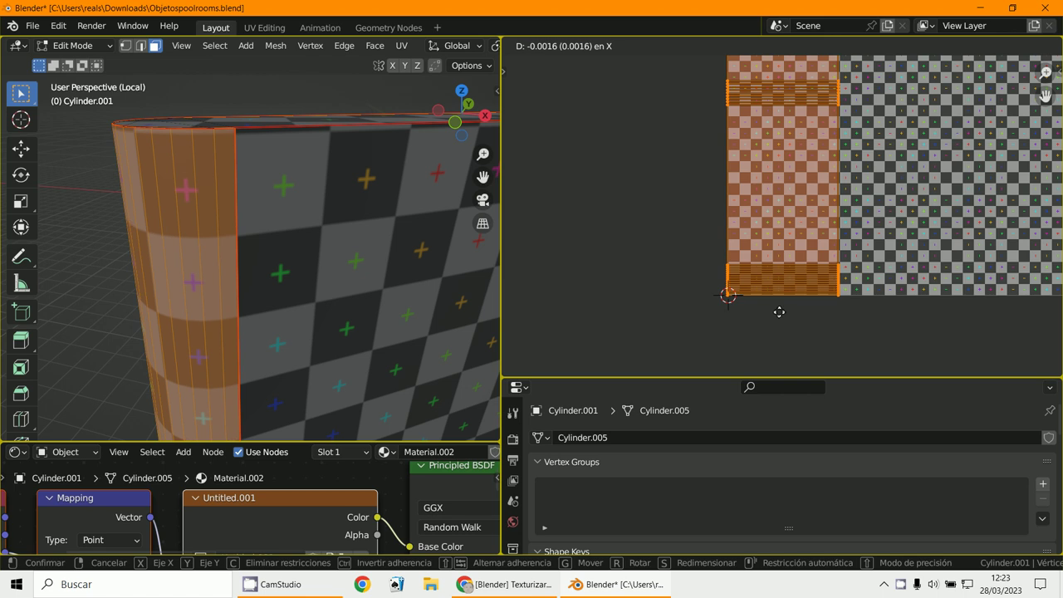
click(734, 330)
- Invert the mesh selection so that the wall's caps and inner faces are selected instead
middle_drag(231, 238, 142, 283)
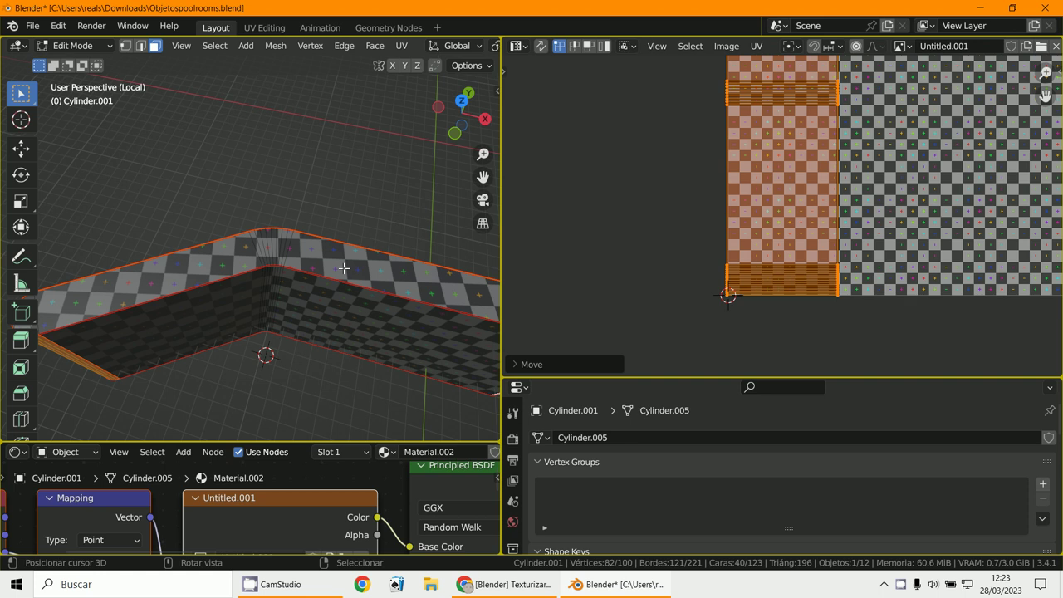
middle_drag(267, 255, 291, 261)
middle_drag(402, 311, 452, 301)
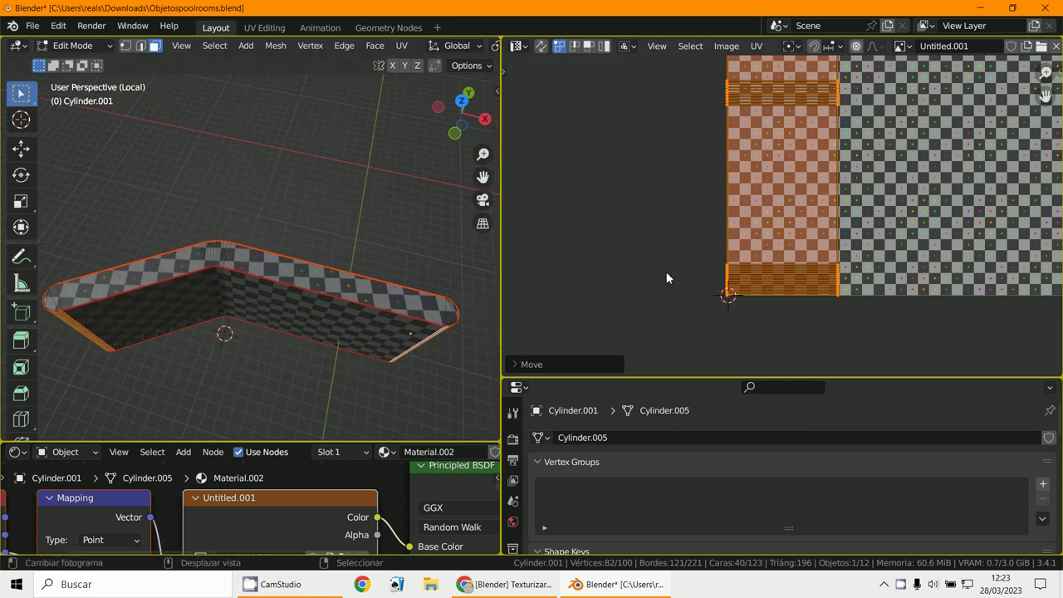
key(ctrl+i)
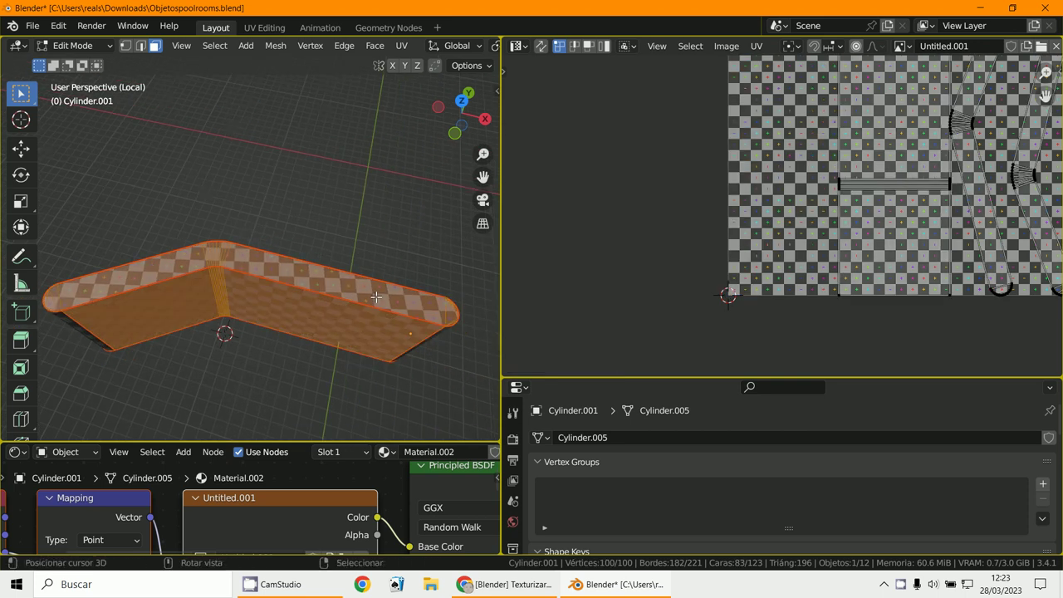
- Select the entire rightmost bent cap island in the UV Editor and move it up and slightly left on the grid
scroll(376, 297, up, 1)
scroll(697, 250, down, 4)
scroll(895, 167, up, 10)
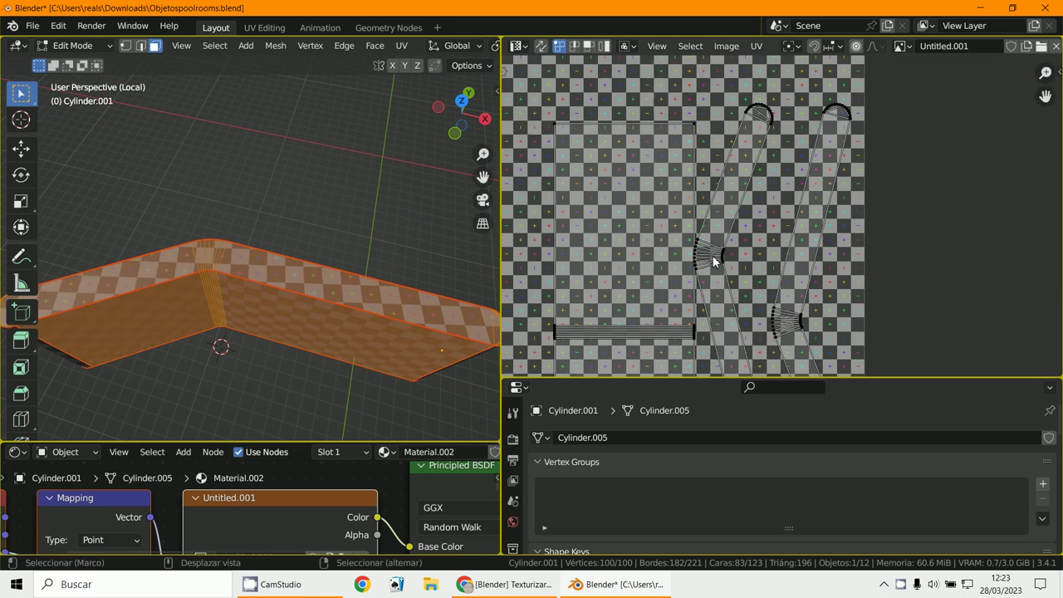
scroll(773, 254, down, 3)
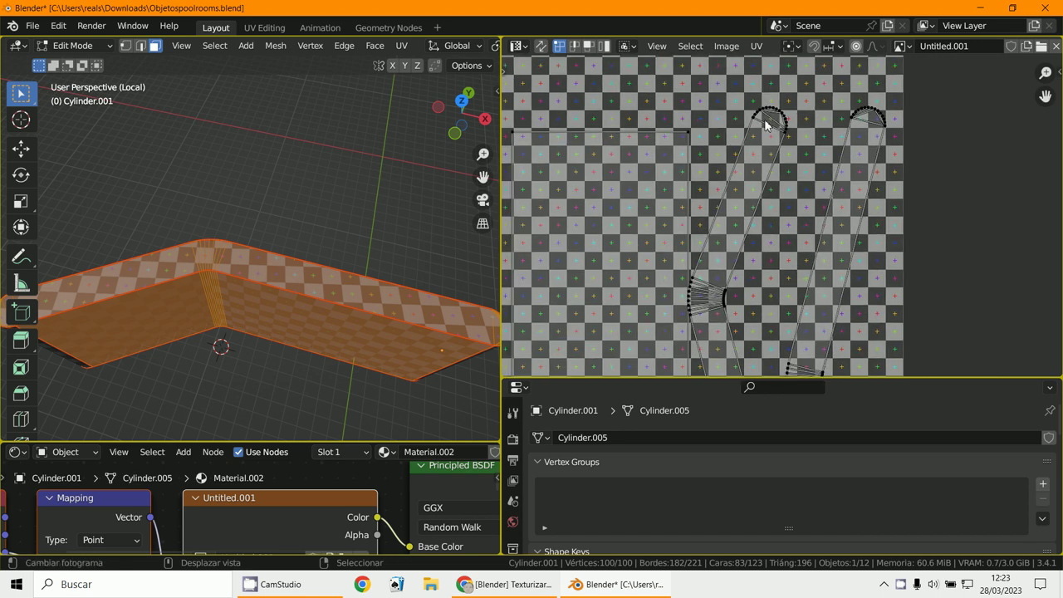
scroll(730, 161, down, 2)
middle_drag(835, 275, 836, 280)
scroll(835, 280, up, 3)
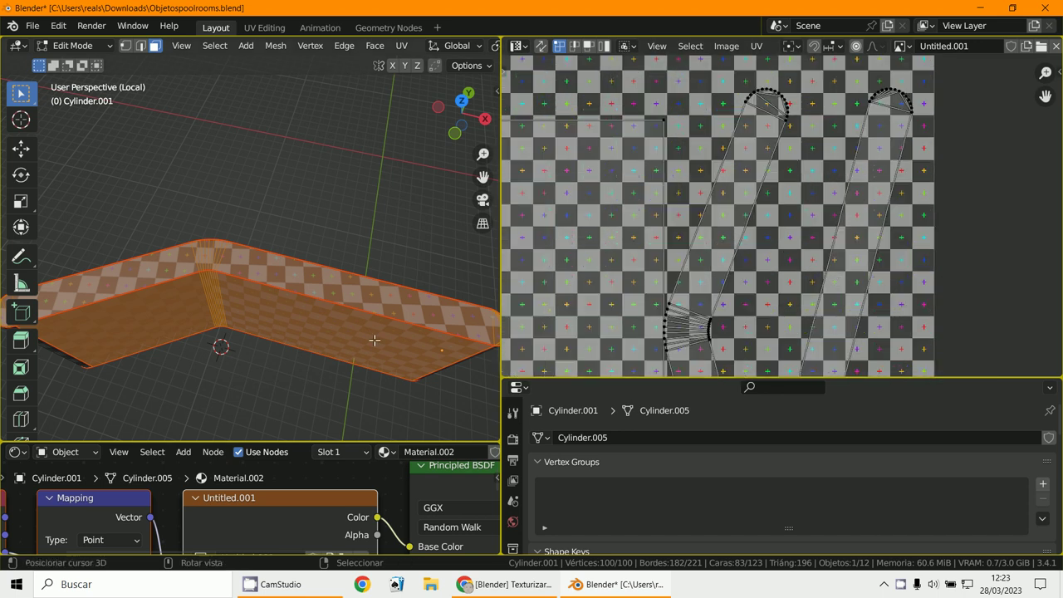
scroll(366, 367, up, 1)
middle_drag(366, 366, 432, 249)
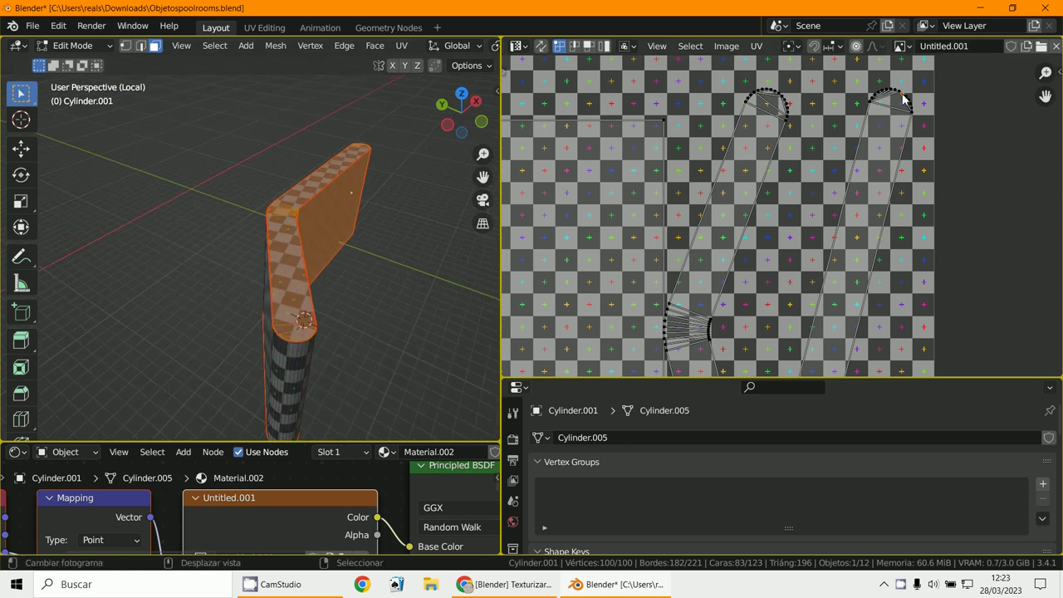
key(l)
scroll(902, 100, down, 4)
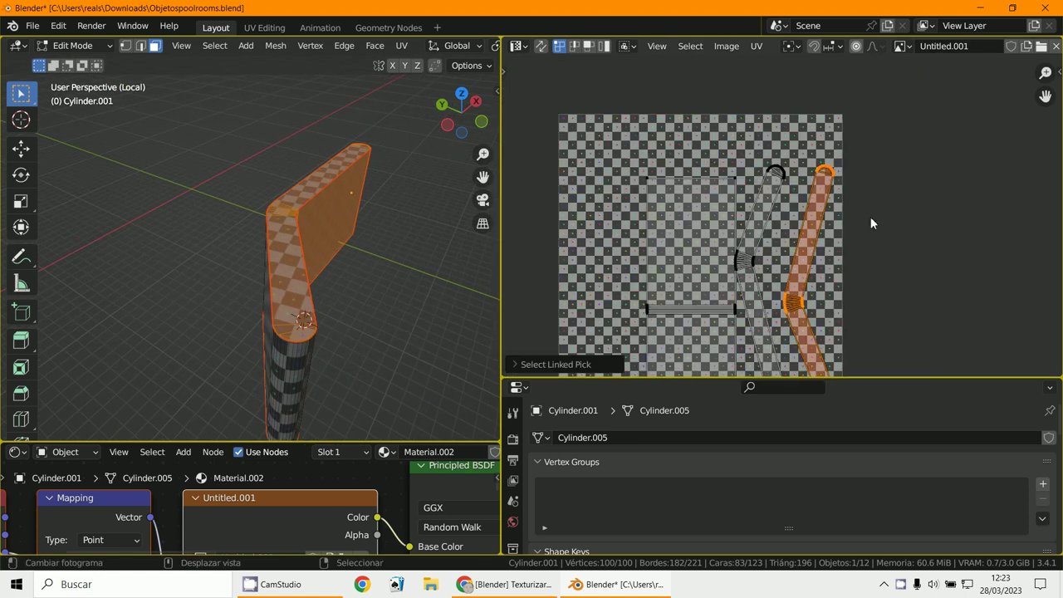
key(g)
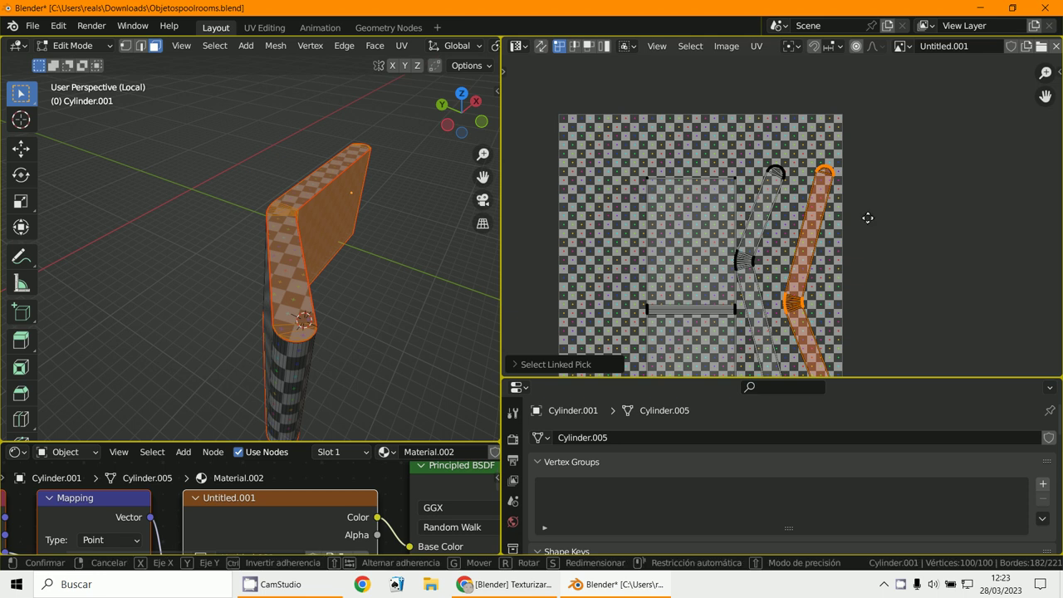
click(860, 199)
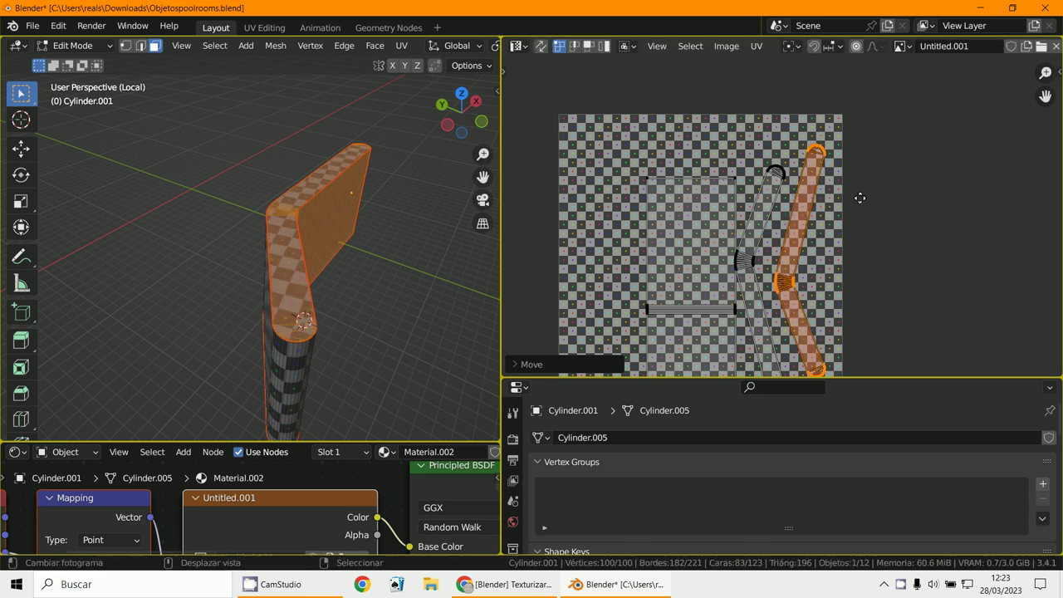
key(r)
key(Escape)
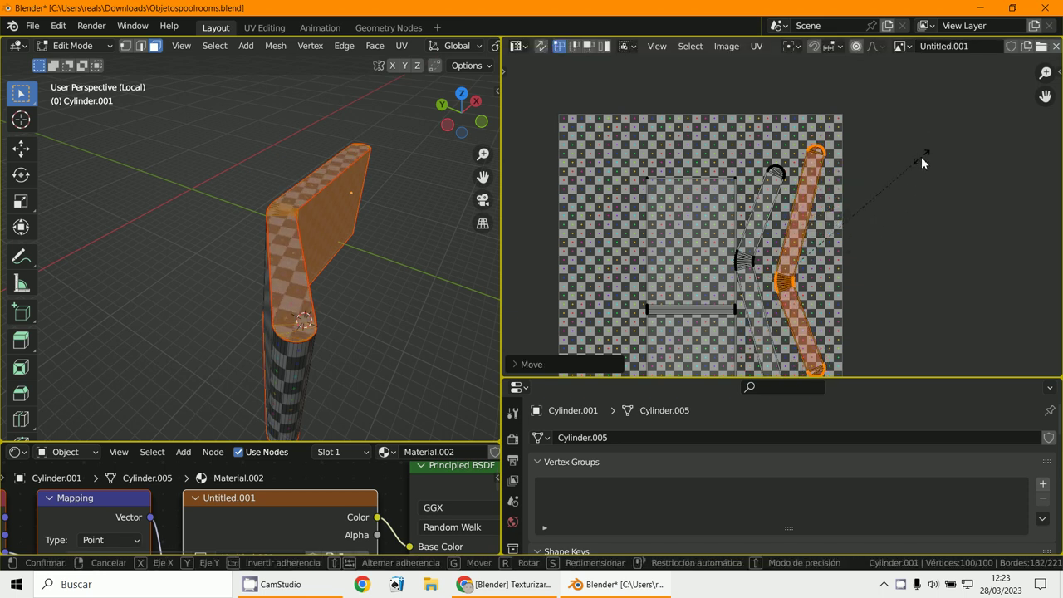
key(s)
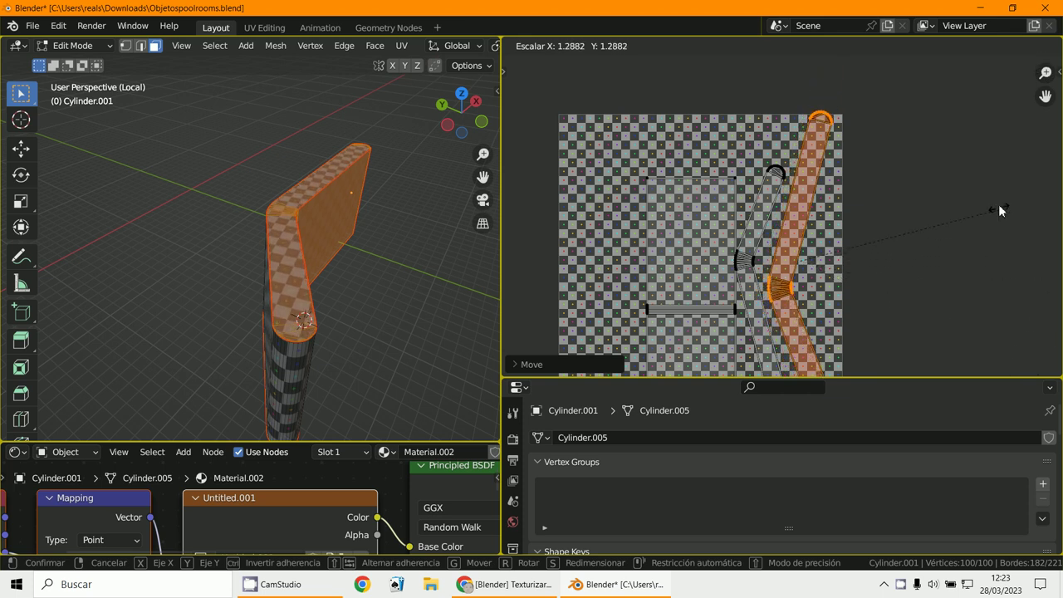
right_click(975, 190)
scroll(928, 194, up, 2)
scroll(857, 188, down, 1)
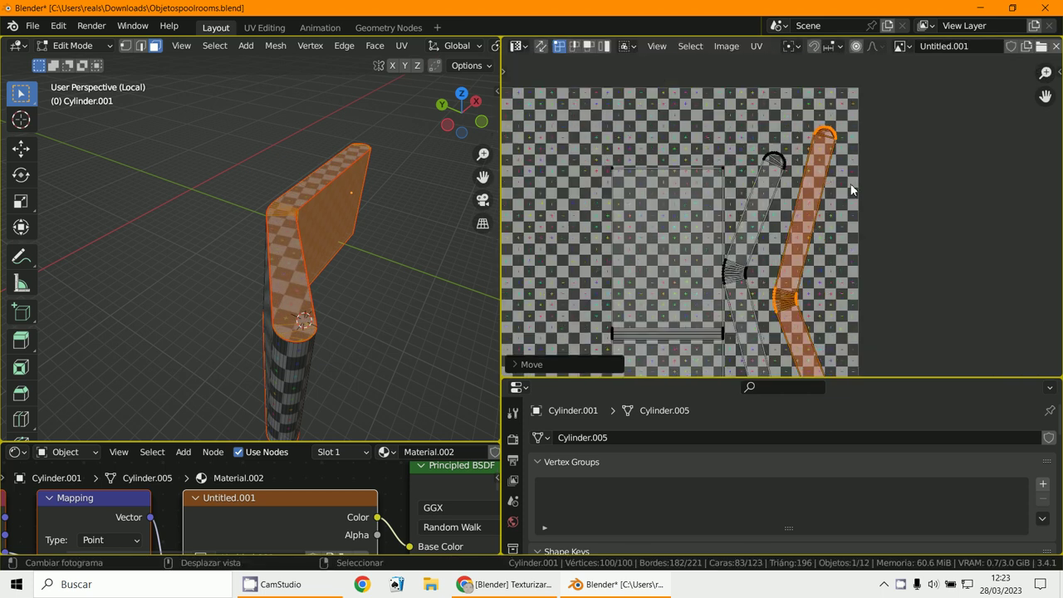
- Select all faces of the wall mesh to show every UV island in the UV Editor
middle_drag(265, 271, 199, 272)
scroll(241, 271, down, 4)
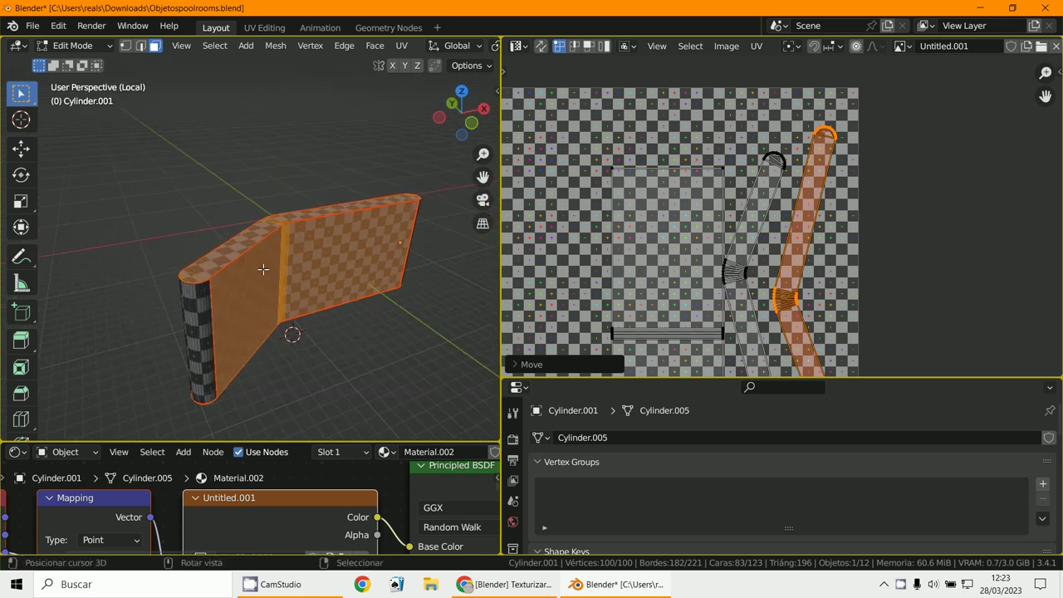
middle_drag(325, 298, 294, 301)
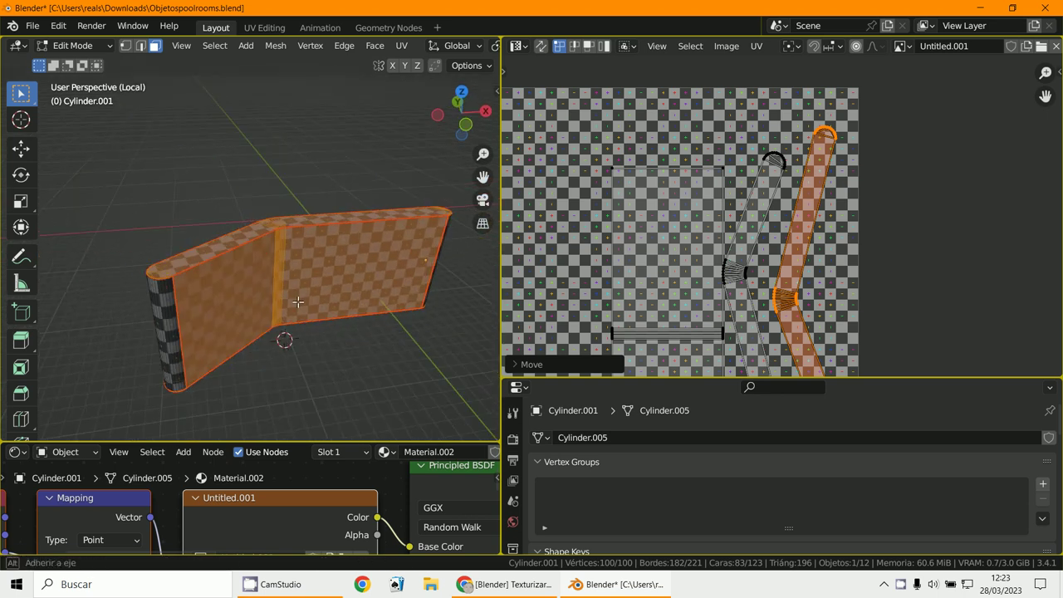
key(a)
scroll(681, 278, down, 3)
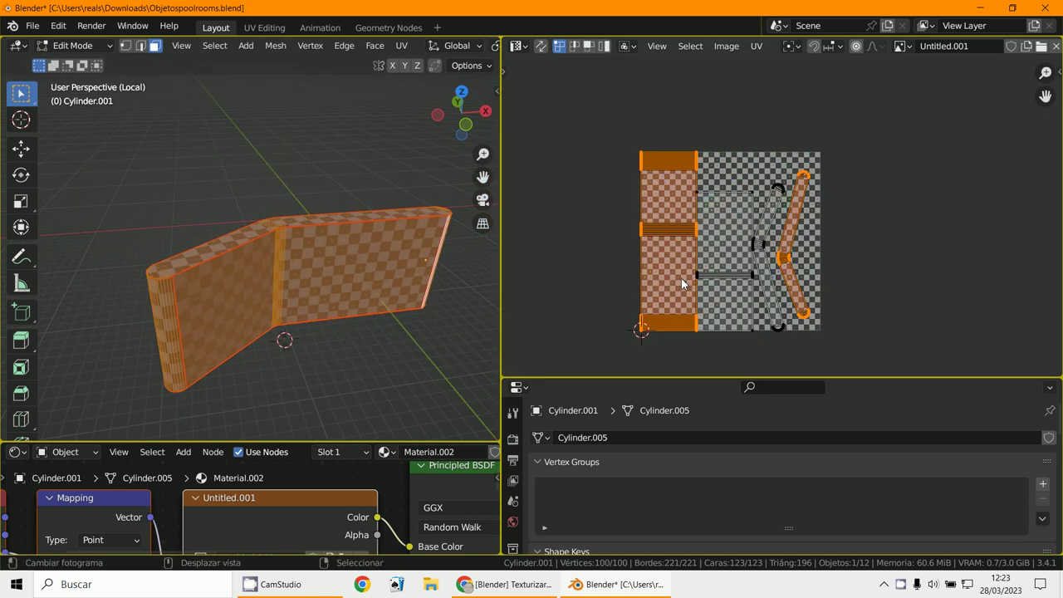
- Clear the UV selection and select only the complete rectangular island of the wall's inner faces
scroll(681, 278, up, 2)
key(alt+a)
key(a)
middle_drag(797, 345, 881, 280)
click(822, 126)
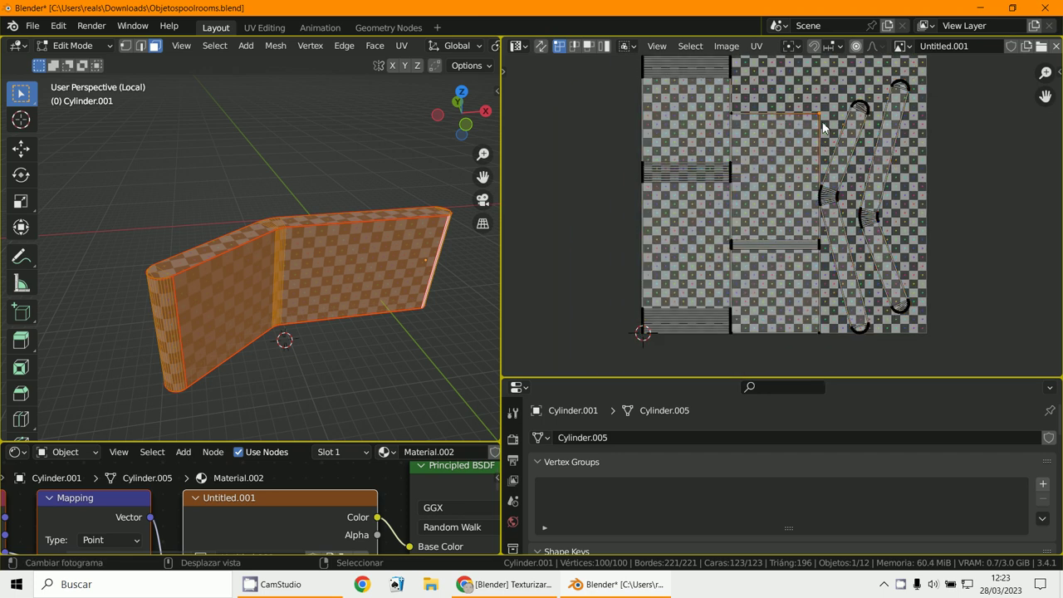
key(l)
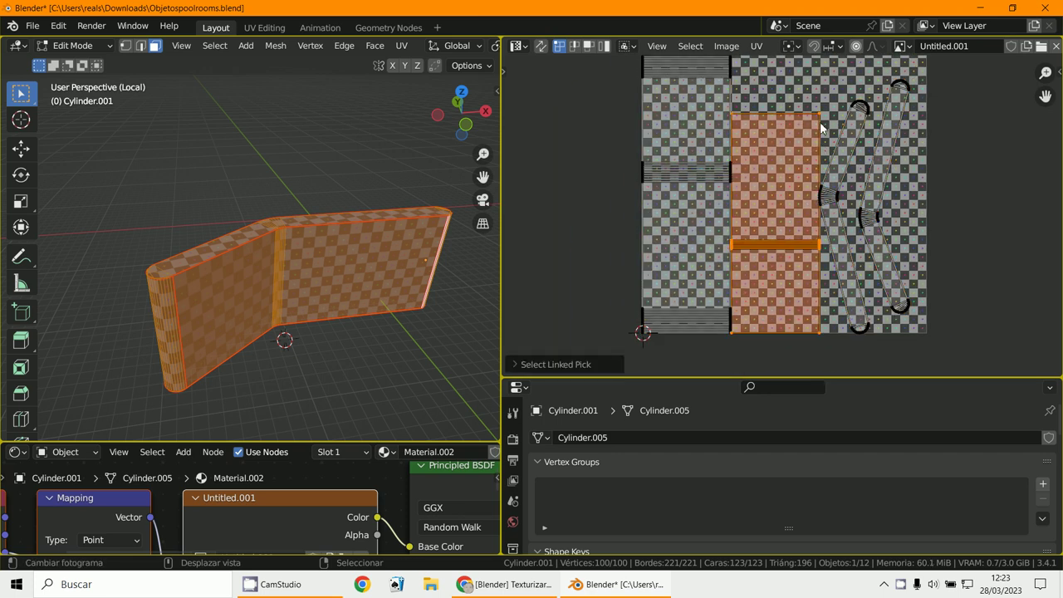
key(g)
key(Escape)
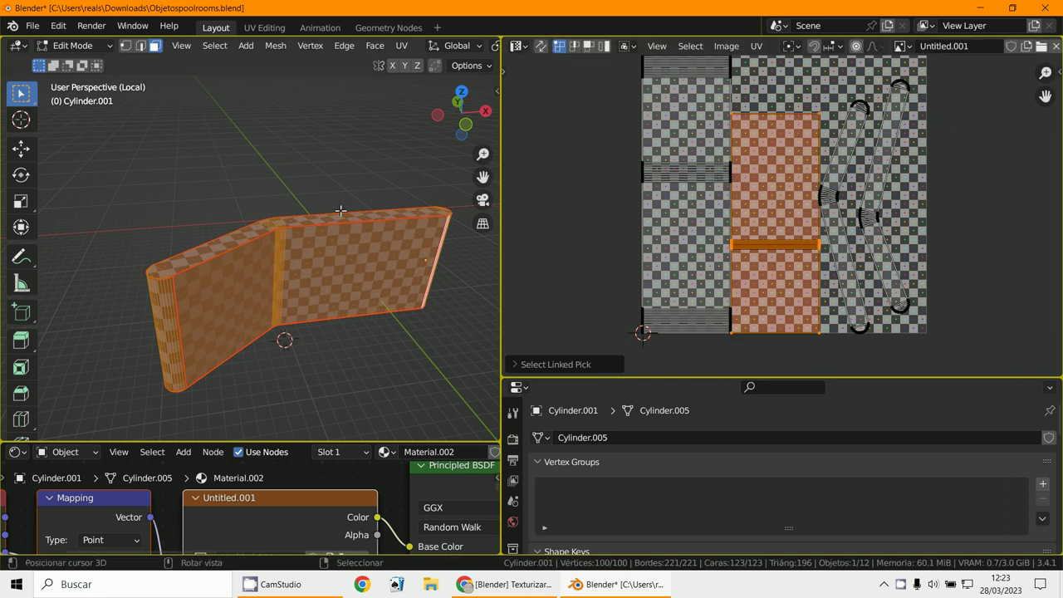
scroll(341, 211, up, 6)
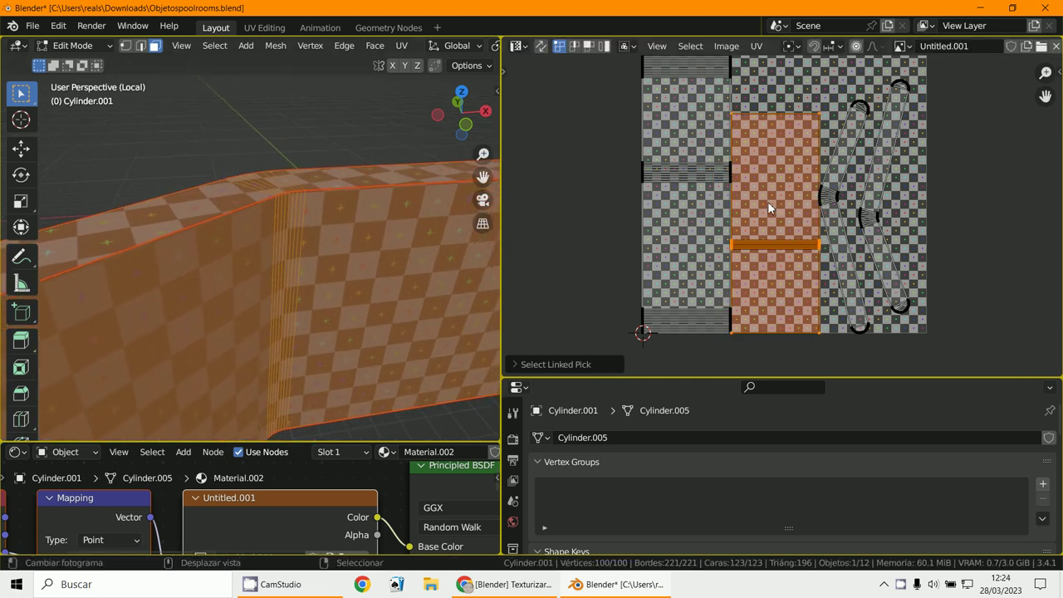
key(g)
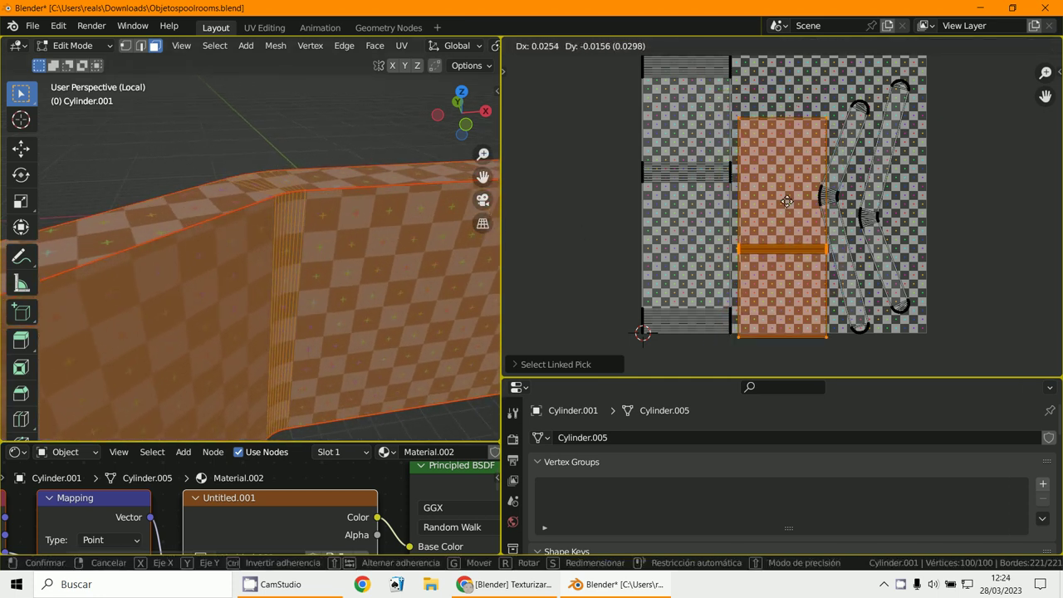
right_click(805, 199)
scroll(422, 247, down, 4)
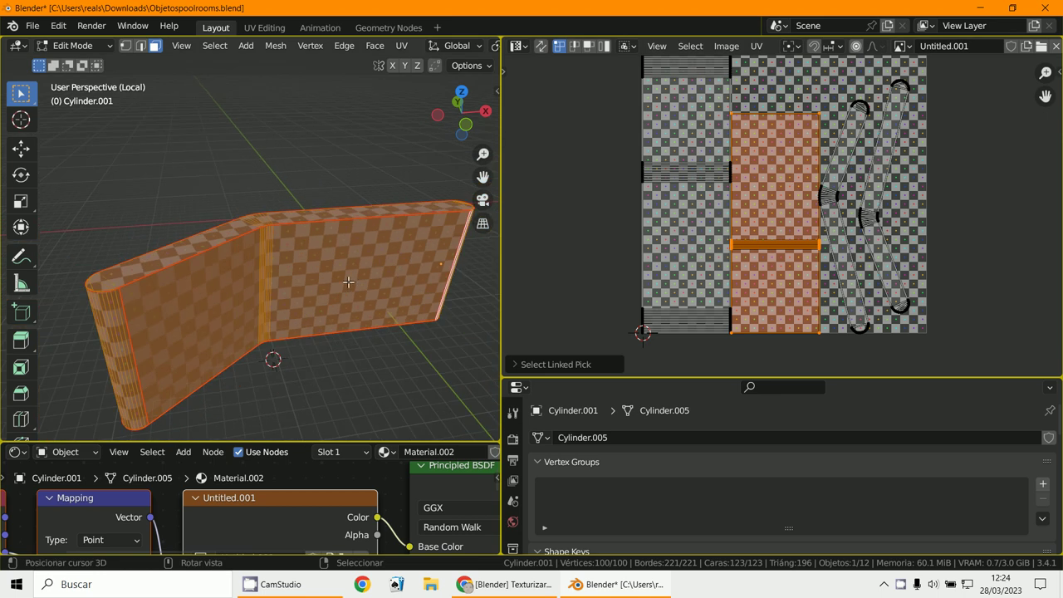
scroll(237, 276, down, 3)
middle_drag(246, 276, 262, 280)
scroll(262, 281, up, 1)
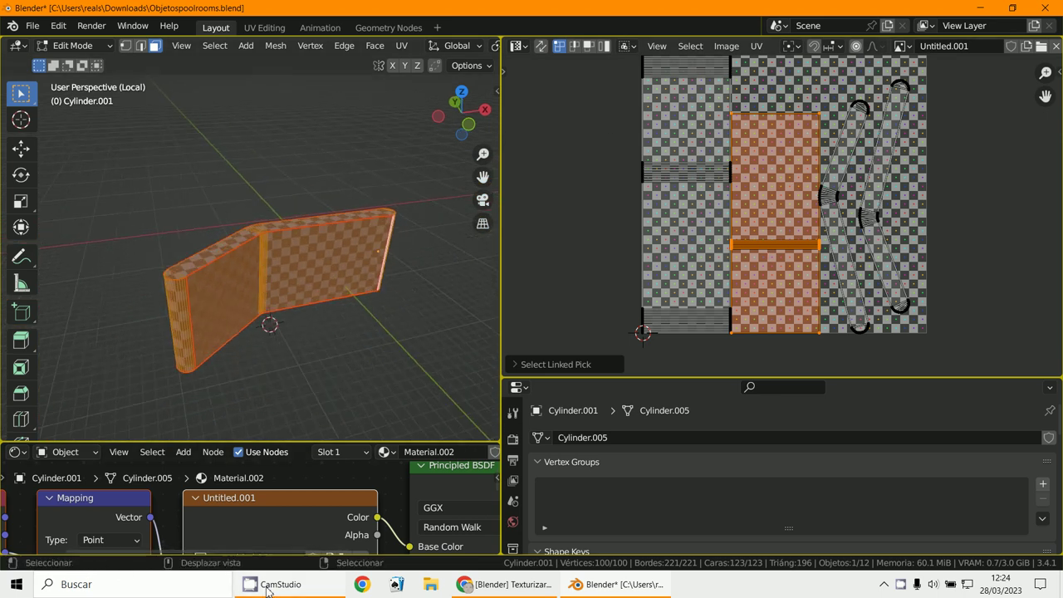